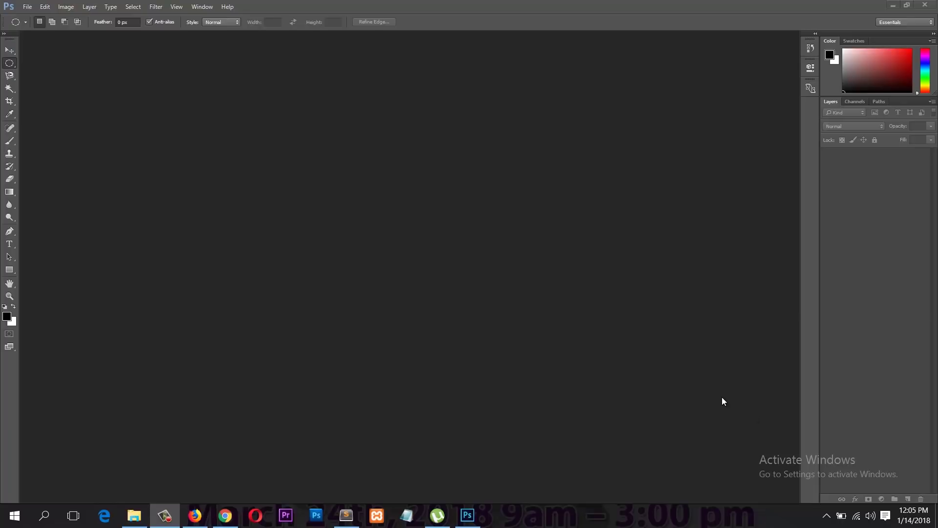
Step: View the About Photoshop CC version information and close it
left_click(228, 7)
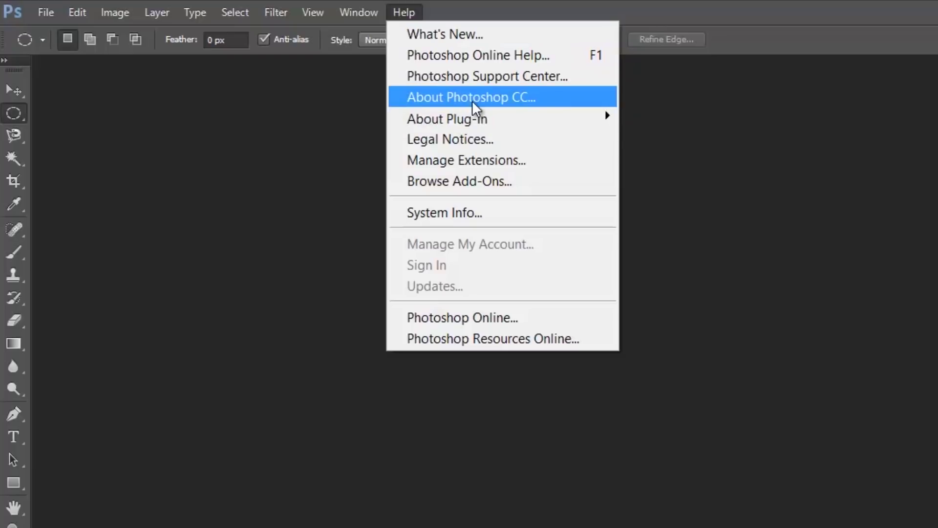
left_click(472, 100)
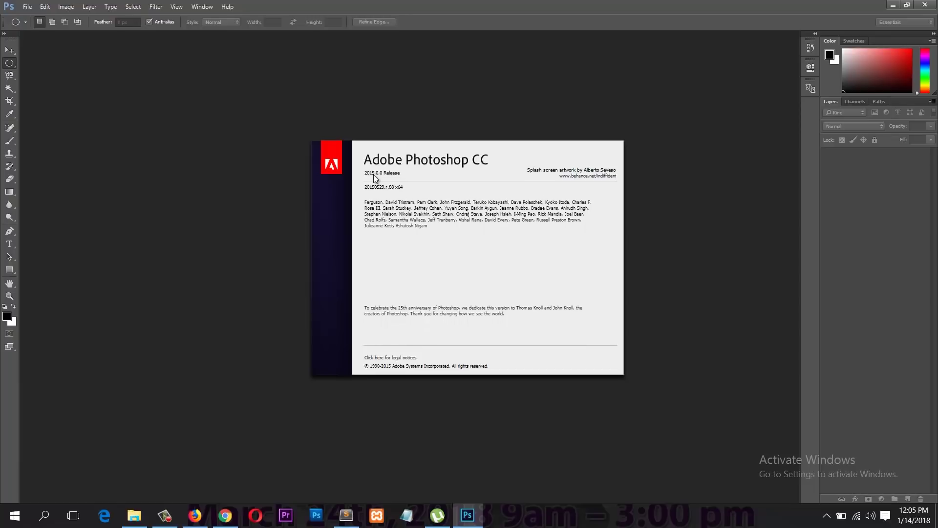
left_click(286, 177)
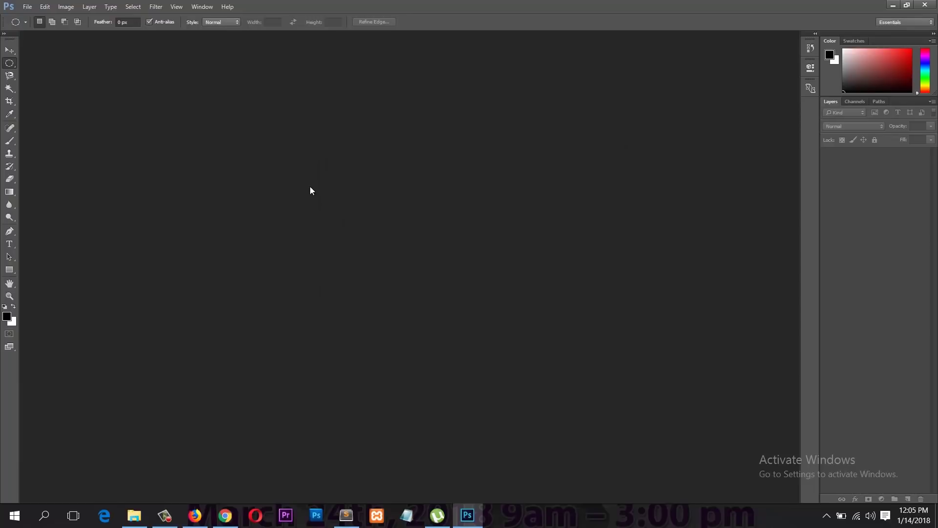
Step: Start a new document and name it "project 1"
left_click(29, 6)
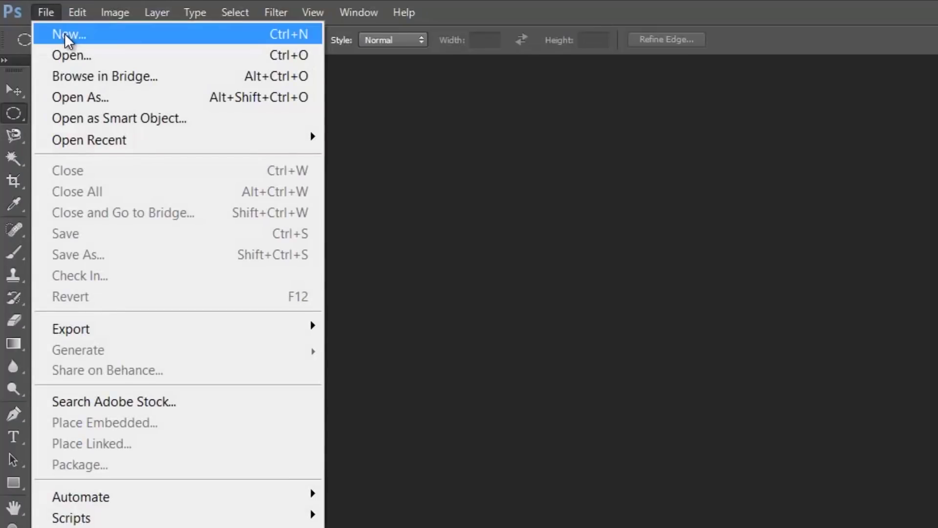
left_click(64, 33)
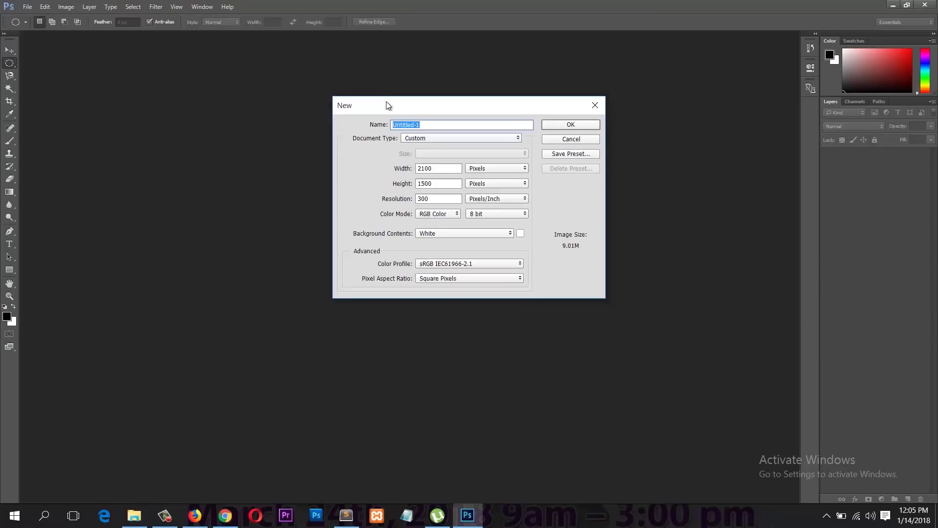
left_click_drag(687, 180, 635, 202)
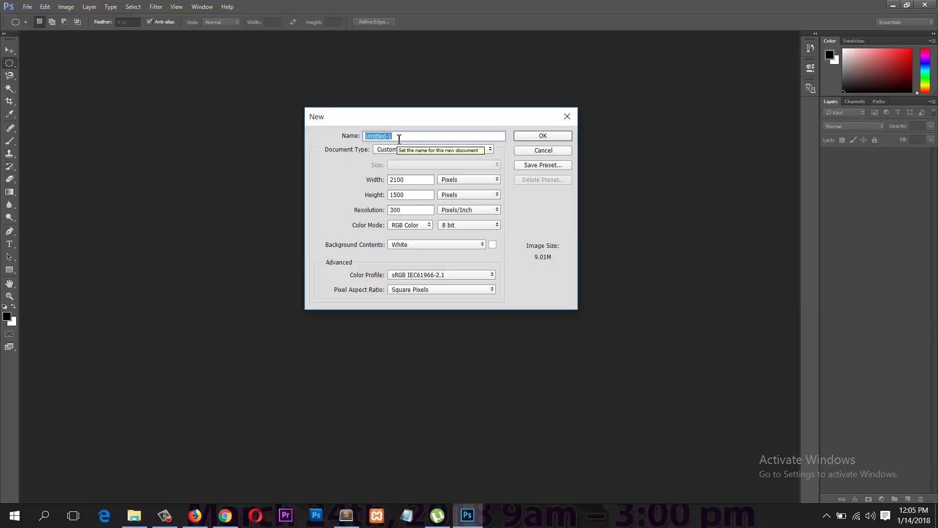
type("pro")
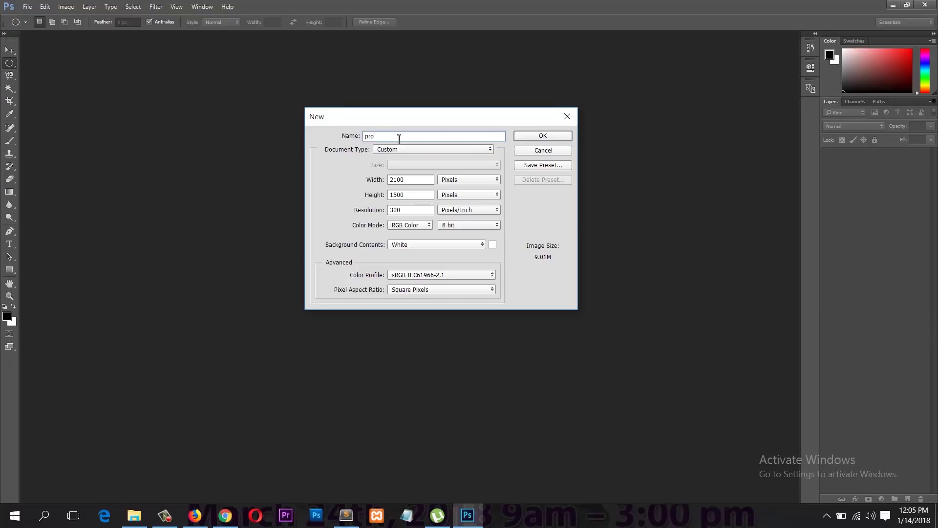
type("ject 1")
left_click(171, 512)
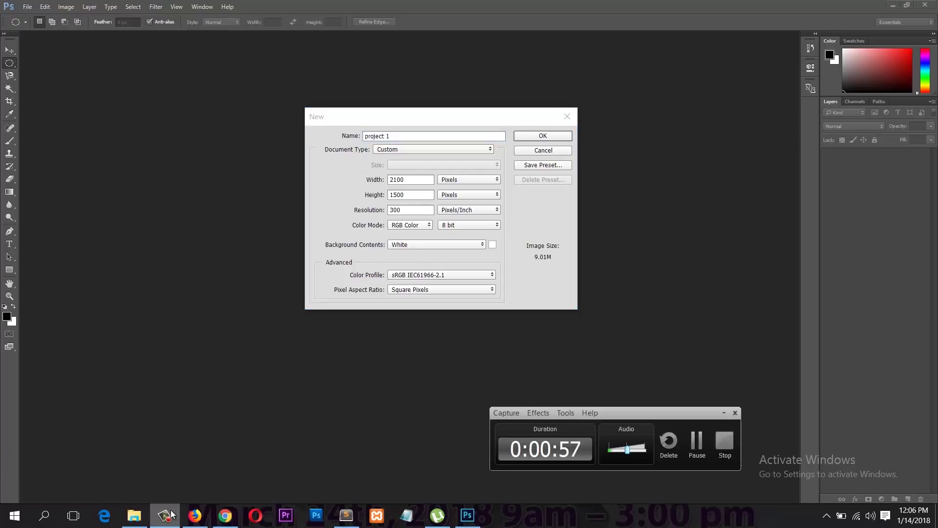
left_click(171, 512)
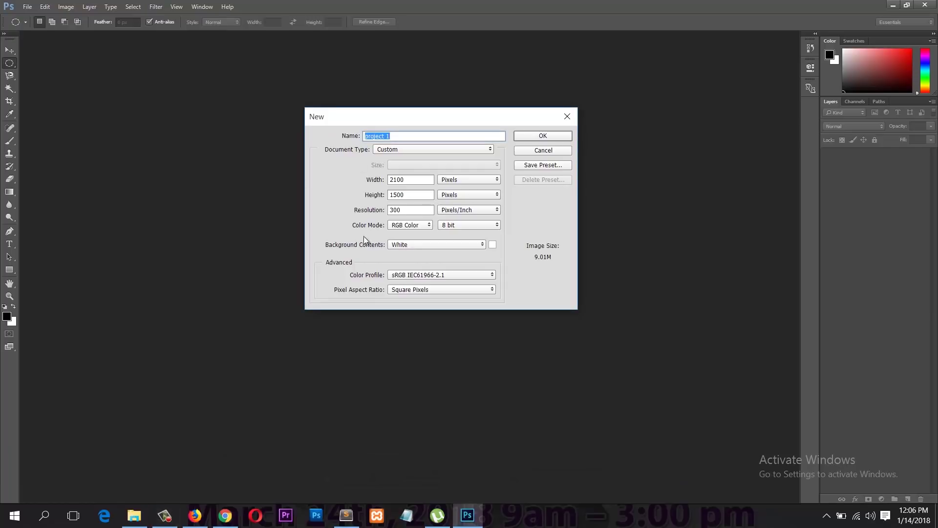
left_click(362, 150)
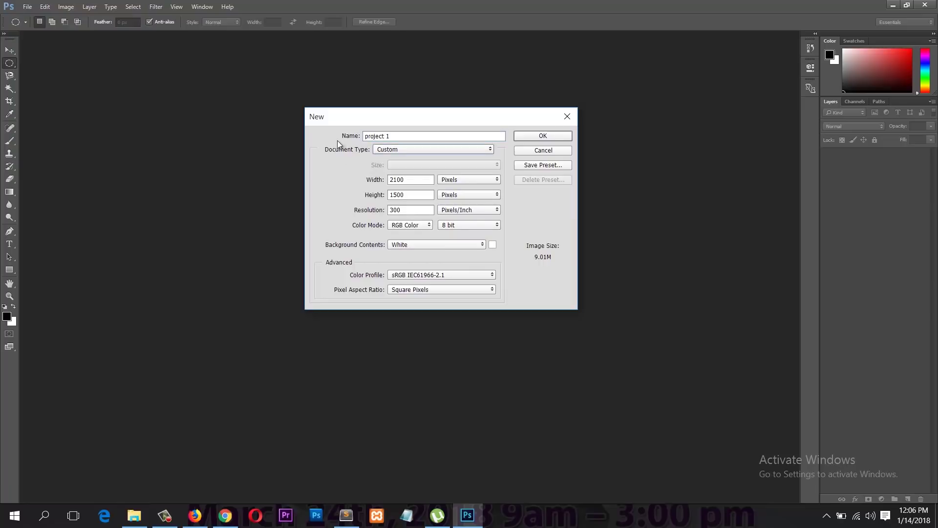
Step: Choose the Default Photoshop Size document type and change the dimension units to pixels
left_click(401, 148)
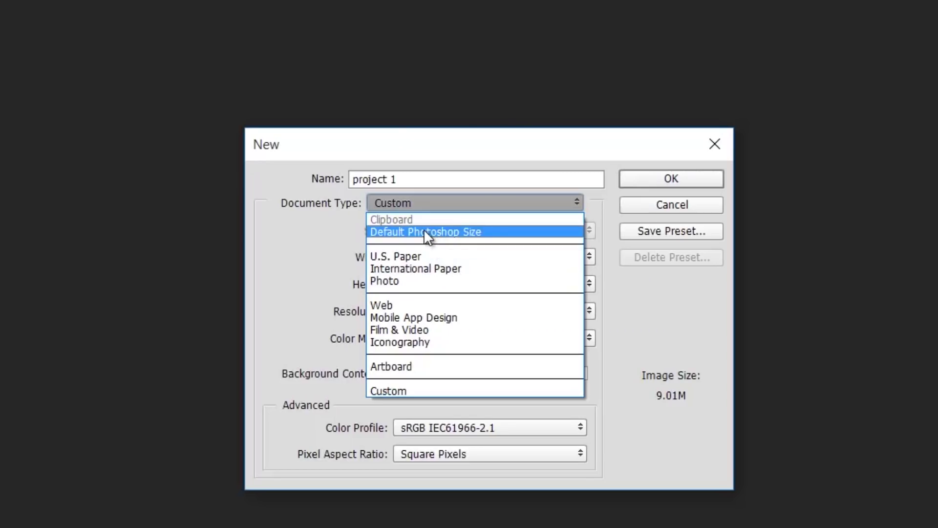
left_click(424, 231)
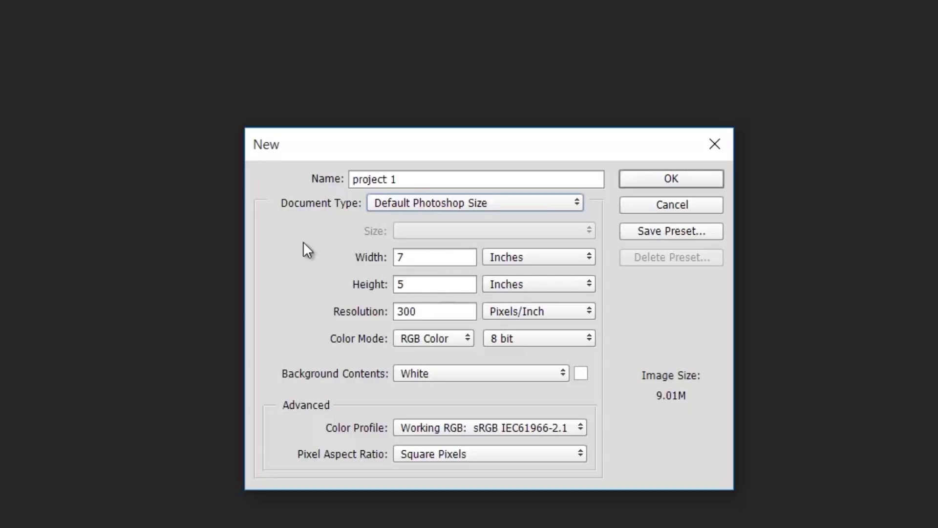
left_click(560, 255)
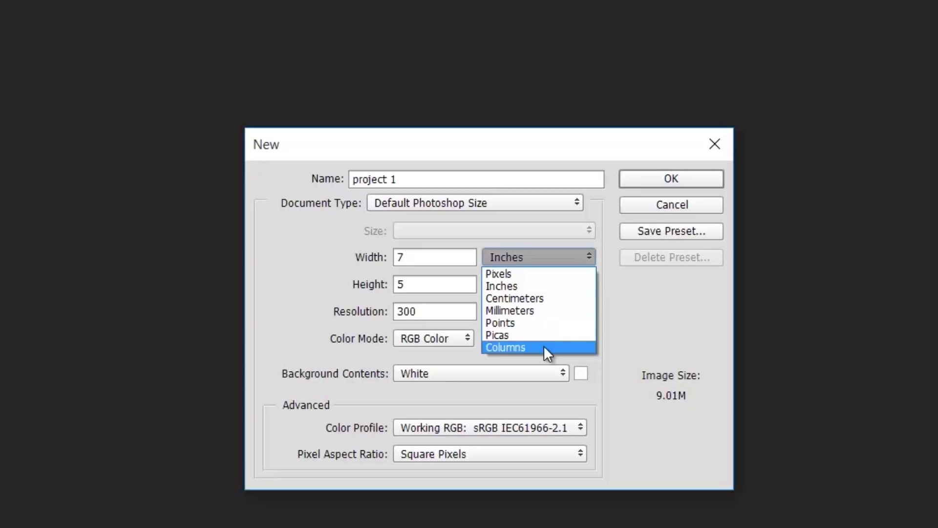
left_click(524, 273)
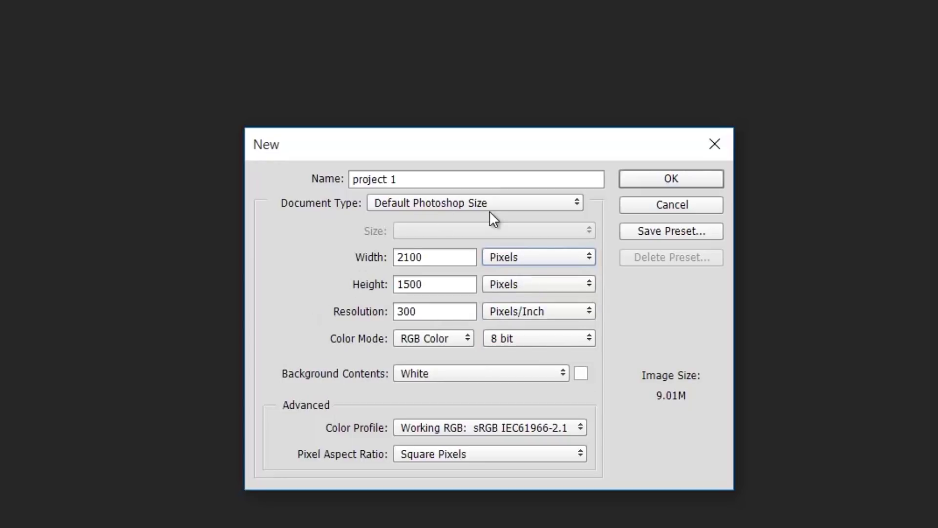
Step: Set the new document's resolution to 72 pixels/inch
left_click_drag(436, 257, 379, 250)
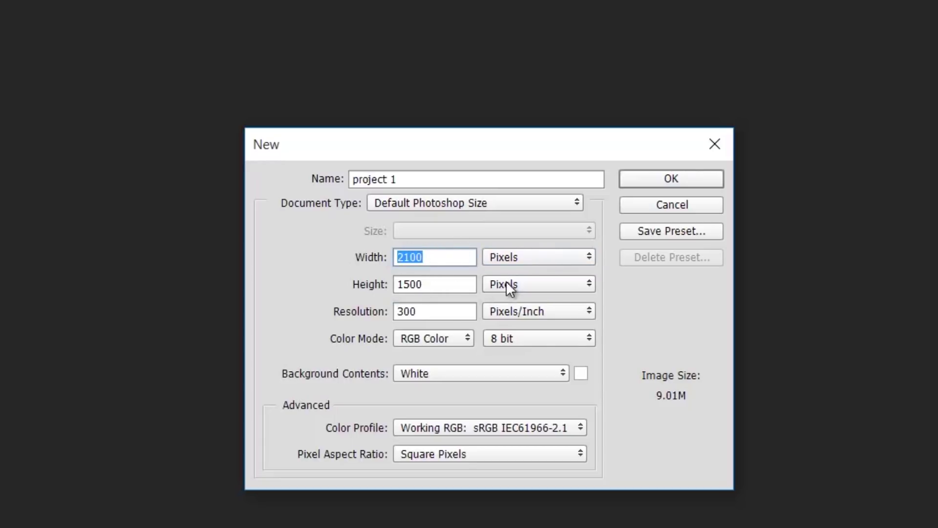
left_click(430, 314)
left_click_drag(430, 314, 111, 315)
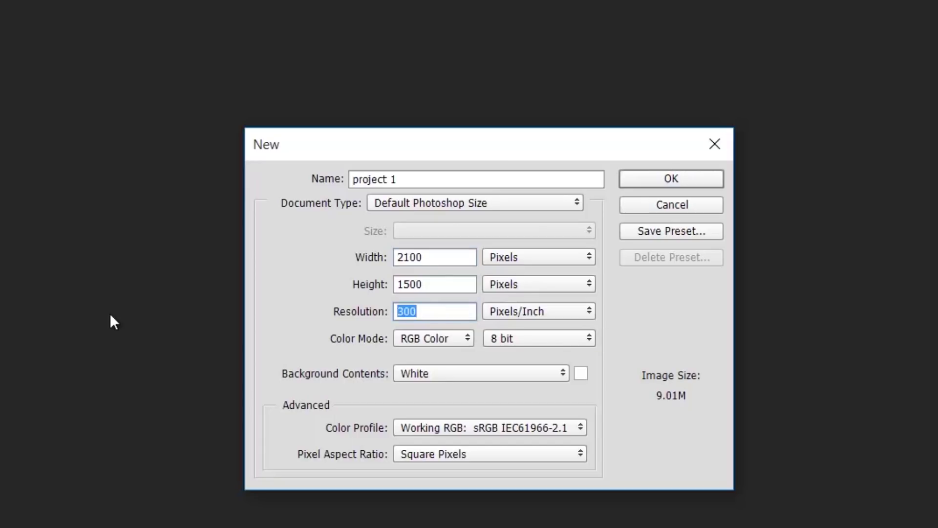
type("72")
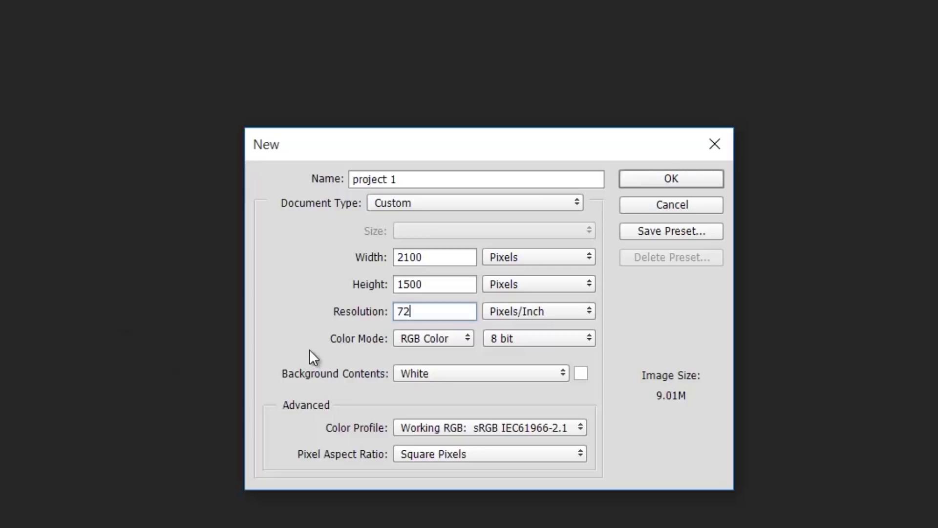
left_click_drag(456, 311, 340, 308)
left_click(467, 313)
left_click(339, 313)
Step: Review the color modes and bit depths available for the new document
left_click(438, 337)
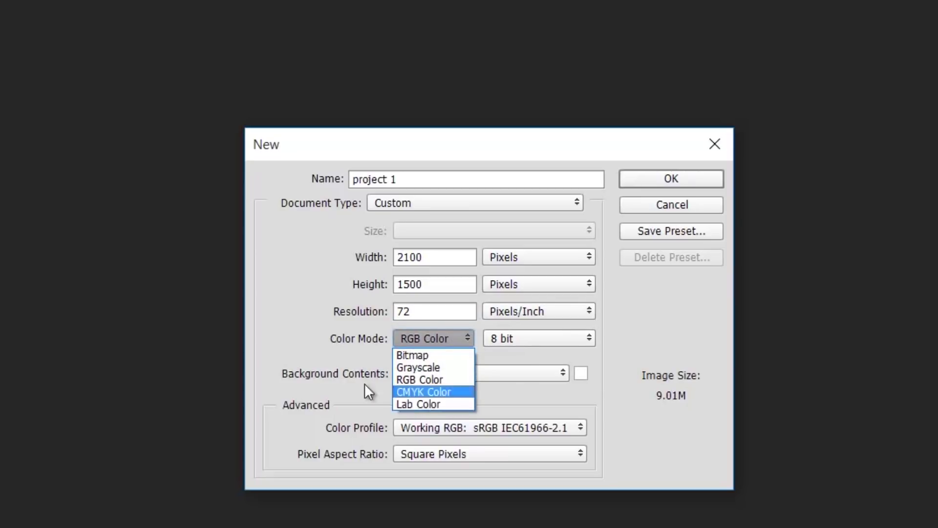
left_click(322, 344)
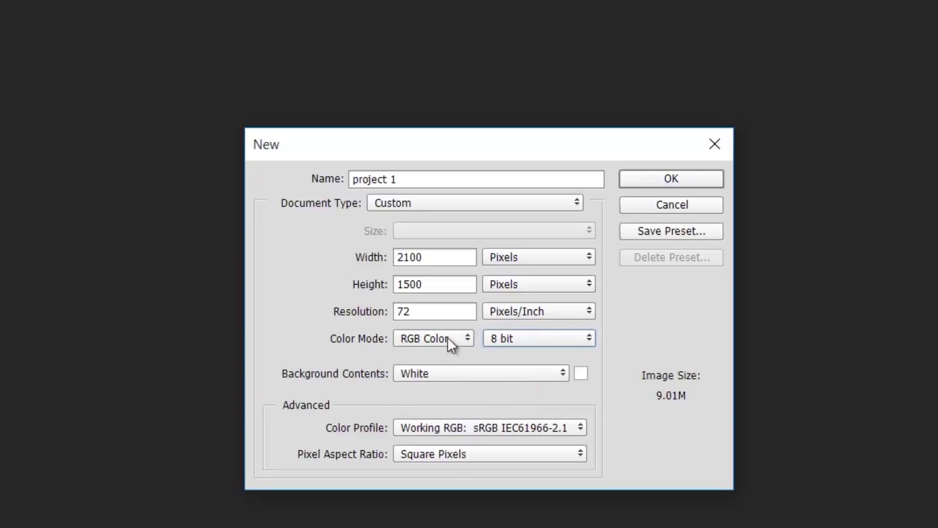
left_click(504, 338)
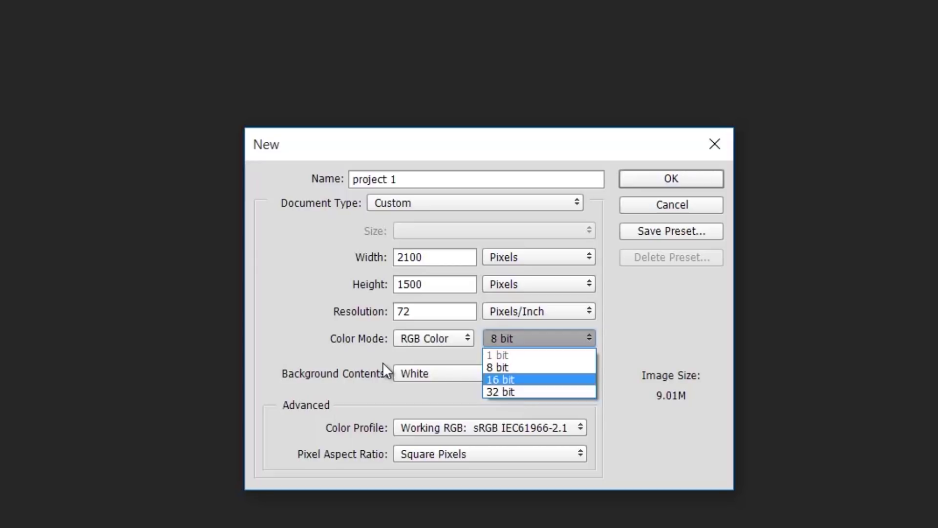
left_click(342, 358)
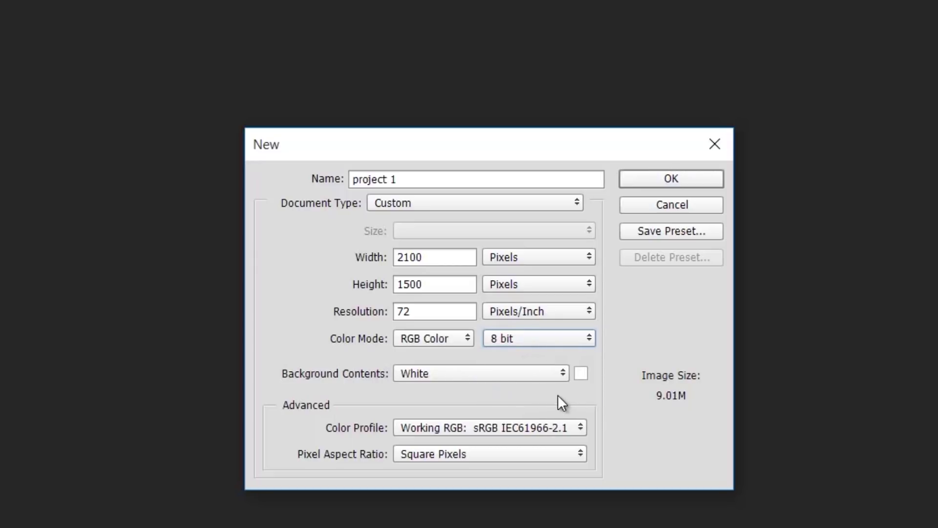
Step: Set the background contents to White and create the document
left_click(427, 378)
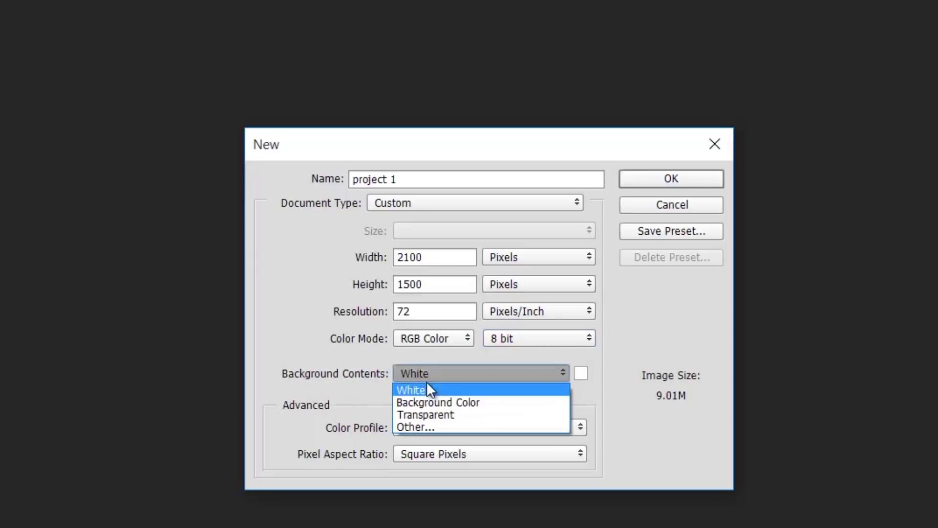
left_click(396, 390)
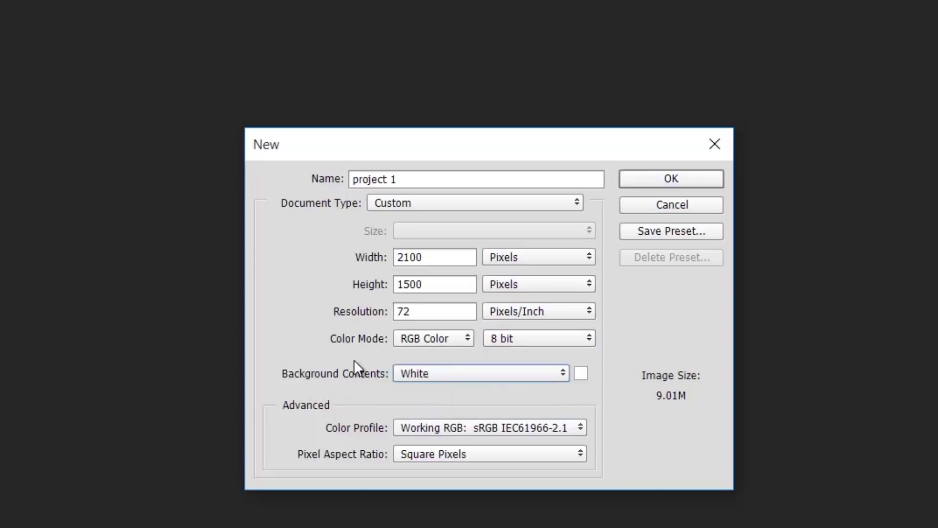
left_click(442, 374)
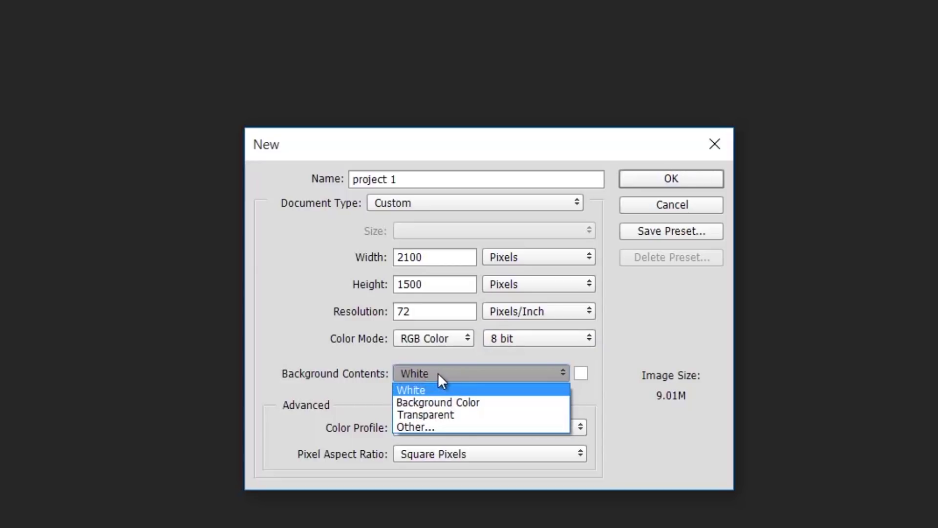
left_click(398, 372)
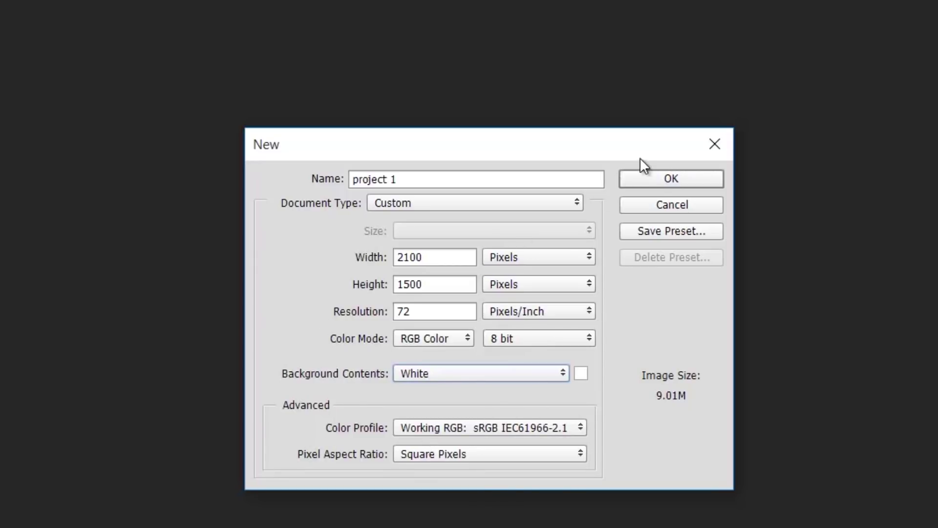
left_click(656, 177)
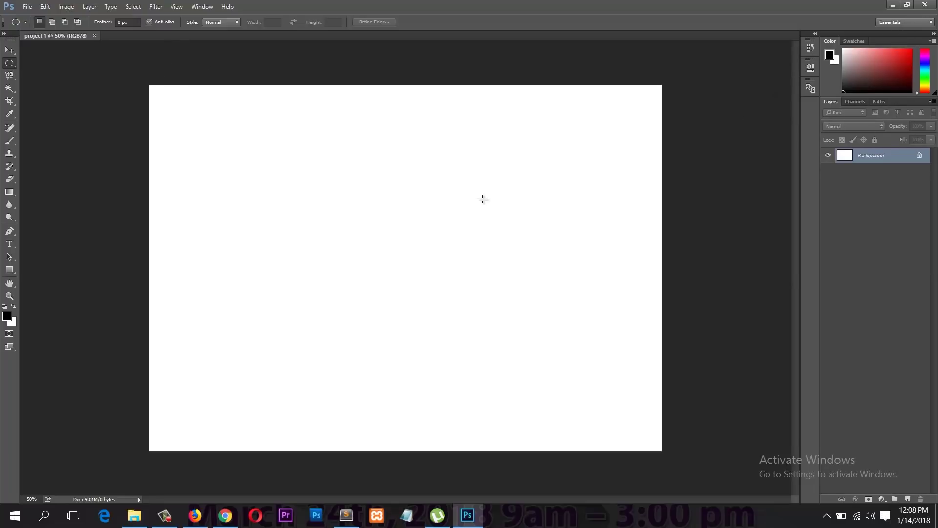
Step: Browse the available workspaces and switch to the Motion workspace
left_click(200, 7)
mouse_move(224, 32)
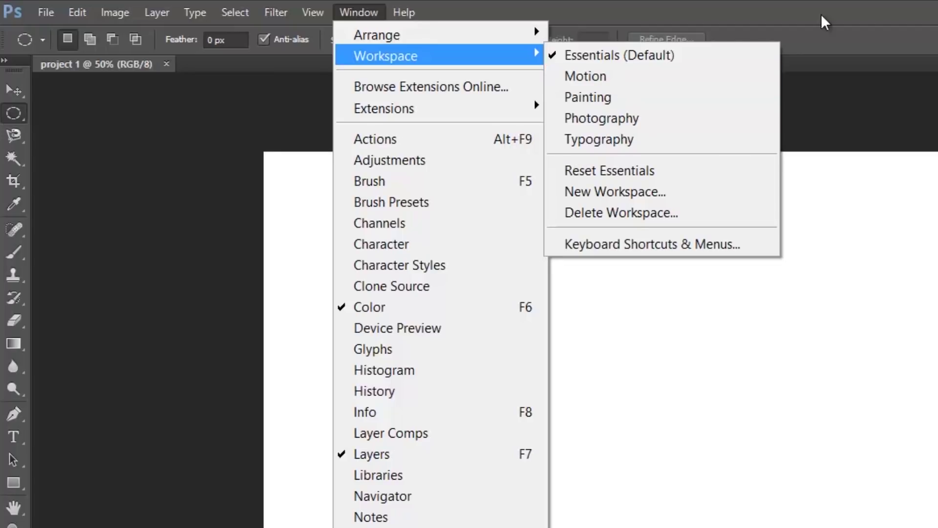
key("Escape")
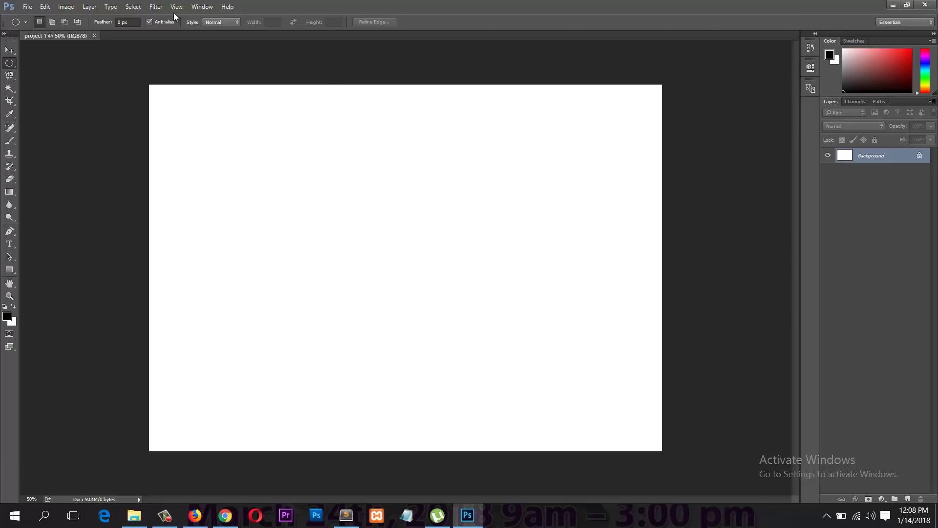
left_click(201, 7)
mouse_move(307, 34)
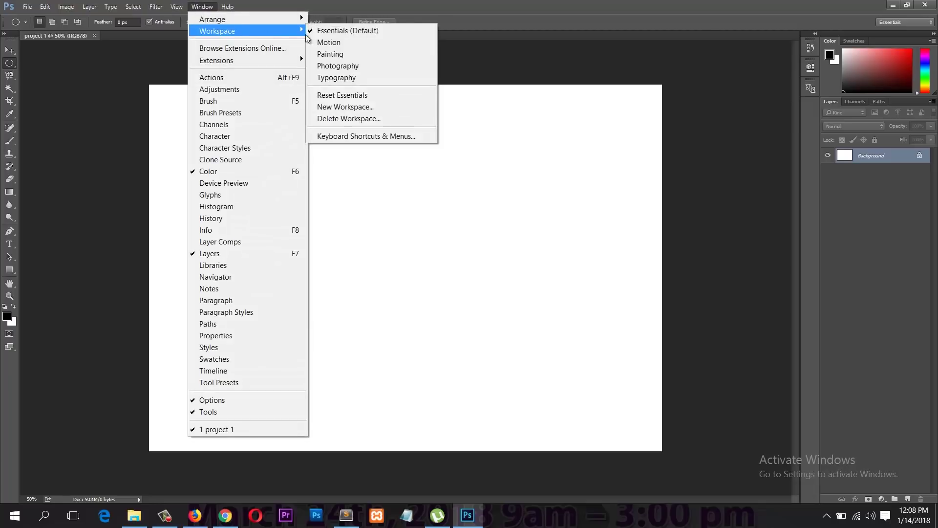
left_click(354, 43)
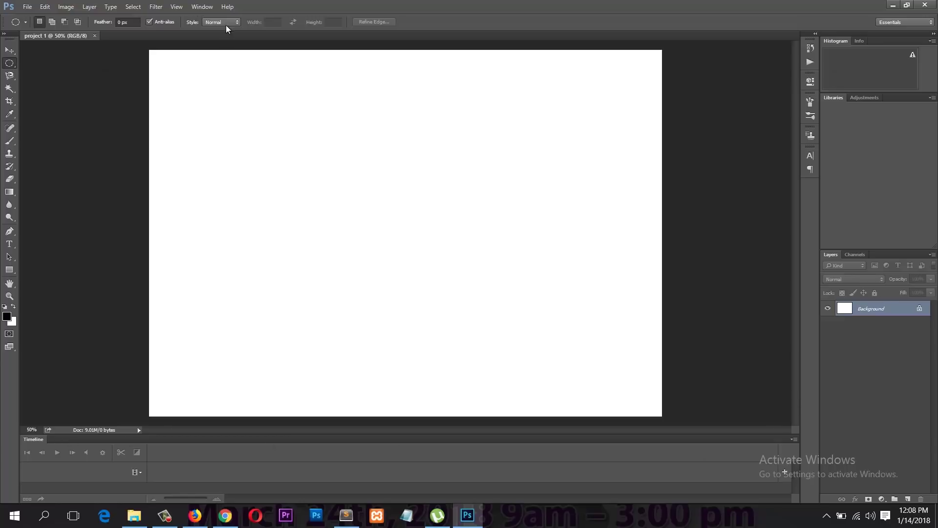
Step: Switch to the Painting workspace
left_click(202, 7)
left_click(211, 9)
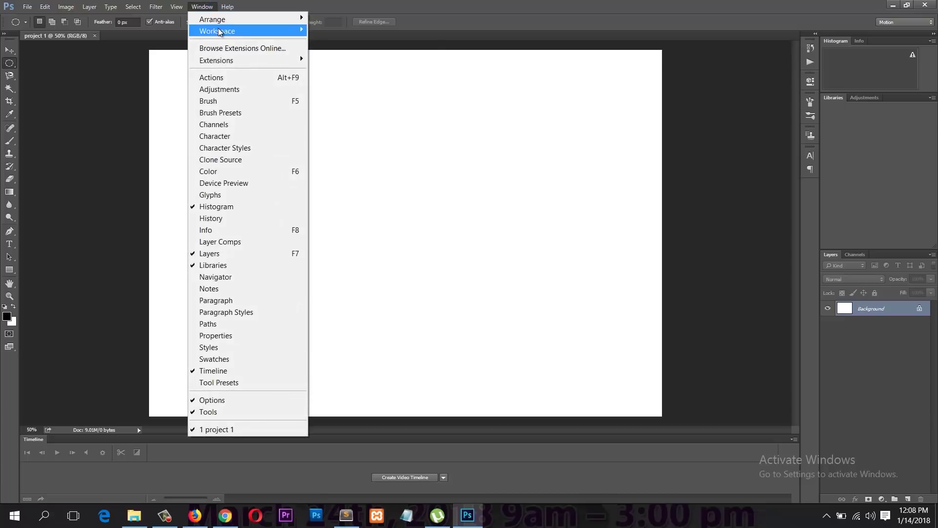
mouse_move(274, 31)
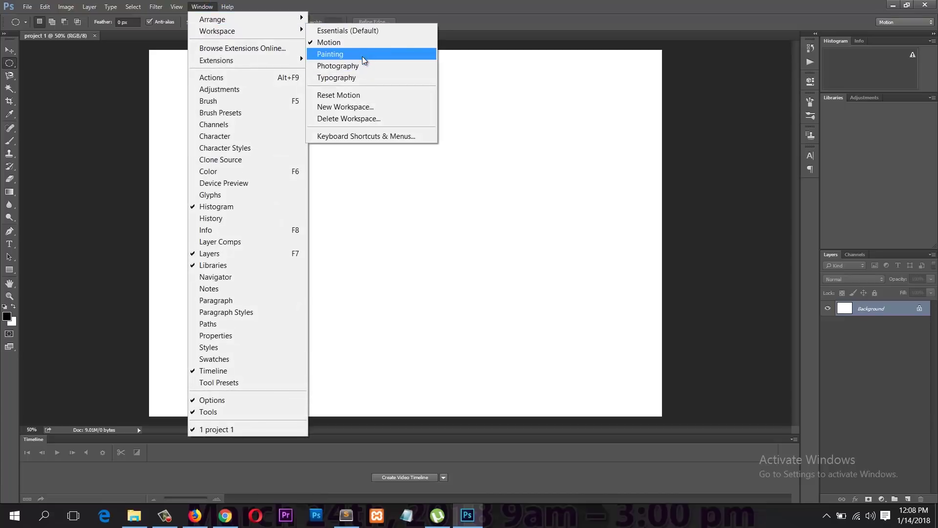
left_click(362, 55)
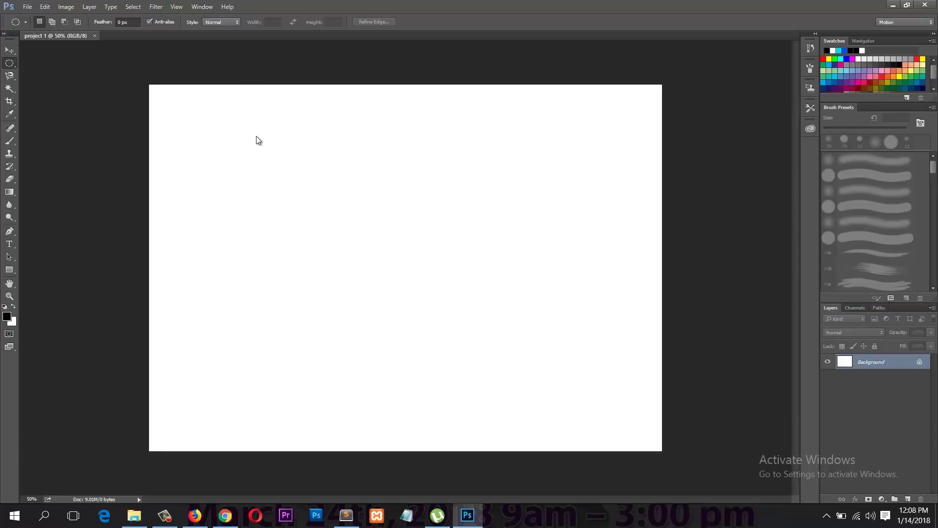
Step: Switch to the Photography workspace
left_click(202, 7)
left_click(201, 7)
left_click(210, 7)
mouse_move(225, 31)
left_click(360, 66)
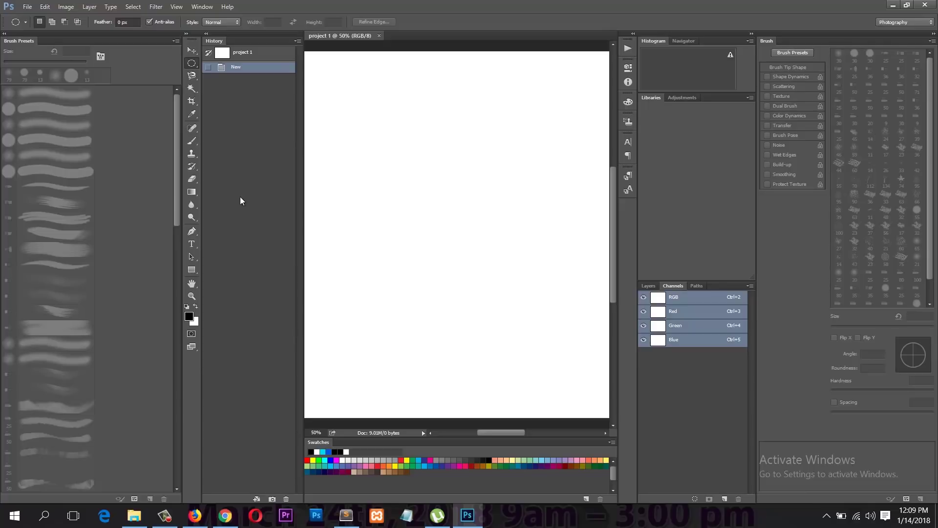
Step: Reset the Photography workspace to its default panel layout
left_click(203, 7)
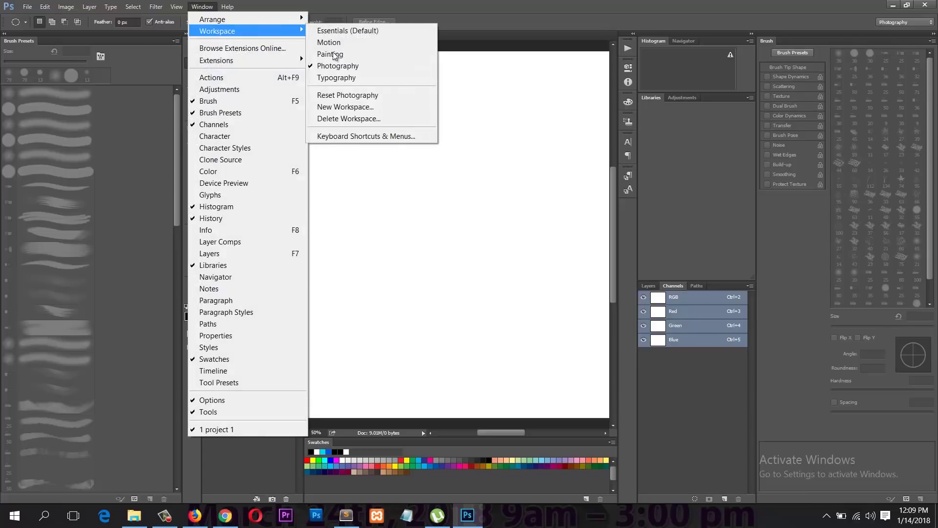
mouse_move(274, 31)
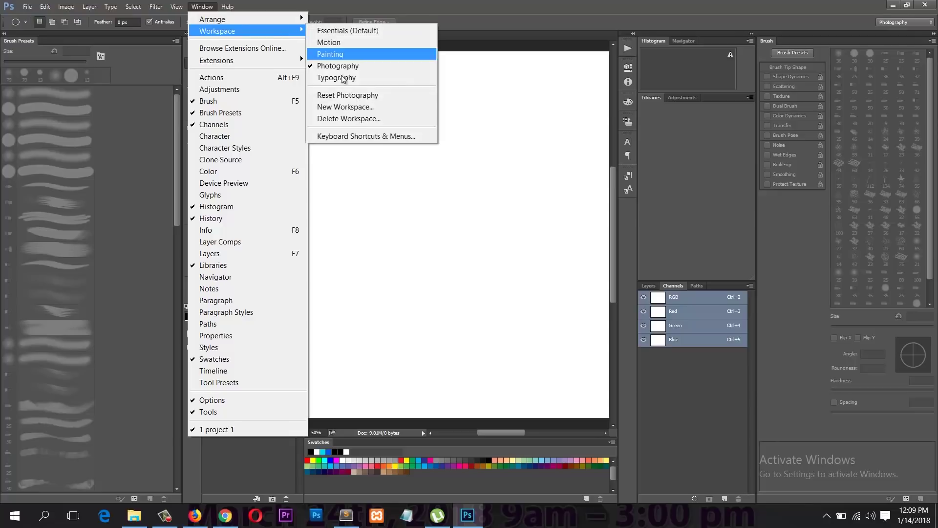
left_click(351, 91)
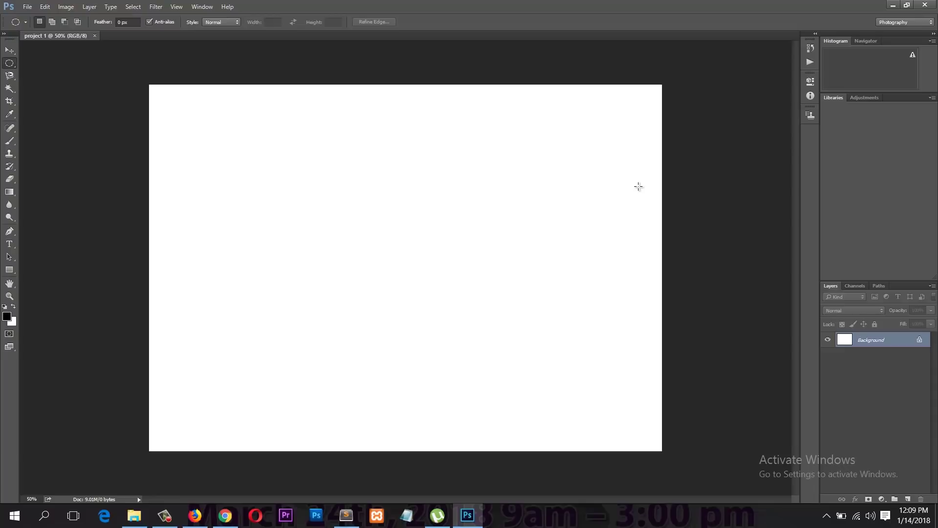
Step: Dock the Histogram panel beside the Tools panel and the Navigator panel between the Histogram and the document
left_click_drag(837, 40, 41, 110)
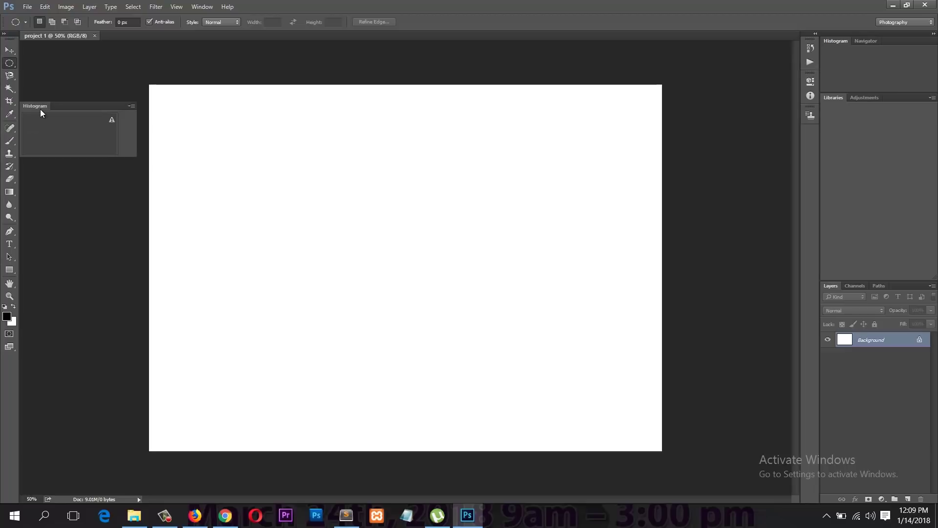
left_click_drag(40, 109, 40, 110)
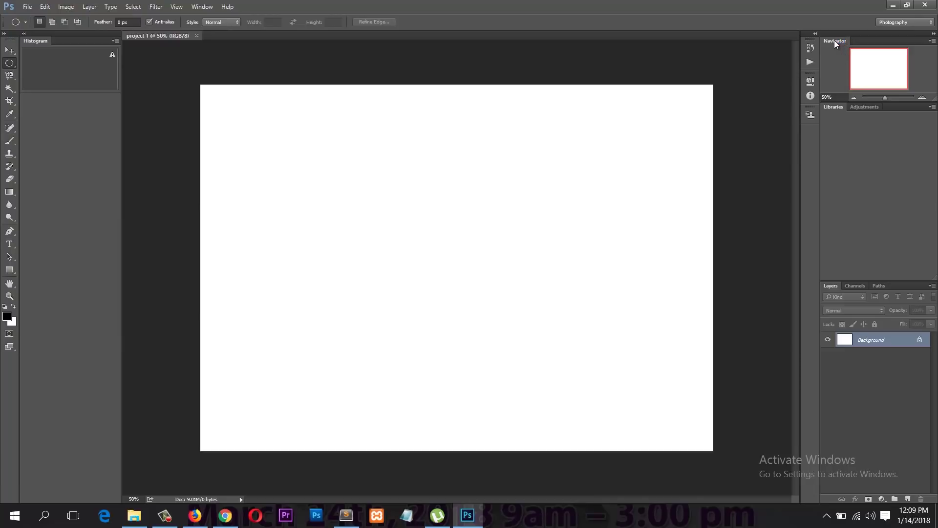
left_click_drag(835, 41, 614, 59)
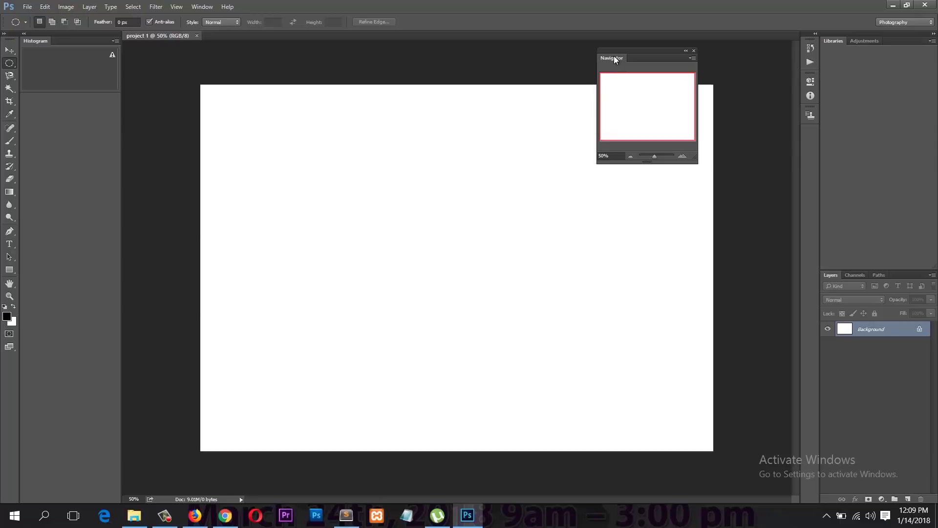
left_click_drag(614, 58, 487, 128)
left_click_drag(187, 63, 130, 221)
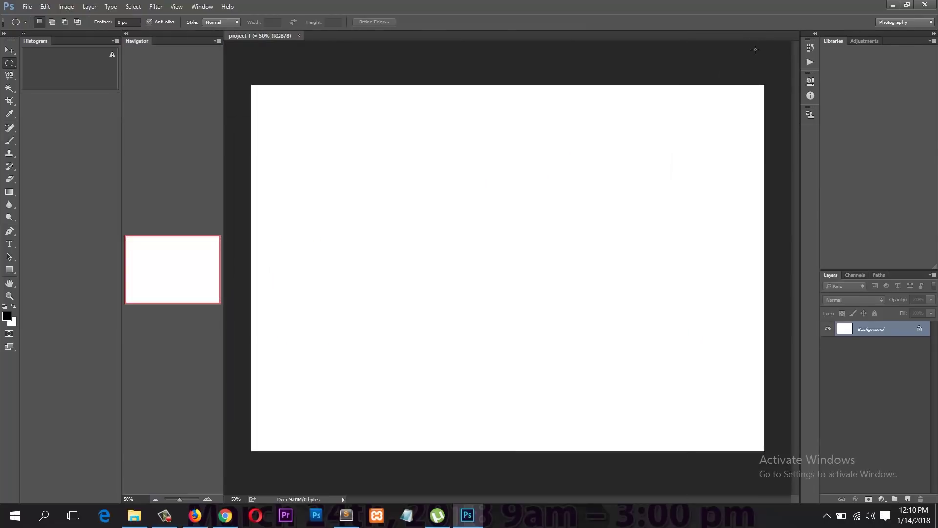
Step: Dock the Libraries panel beneath the document area and the Tools panel on the outer side of the Layers panel
left_click_drag(828, 39, 362, 498)
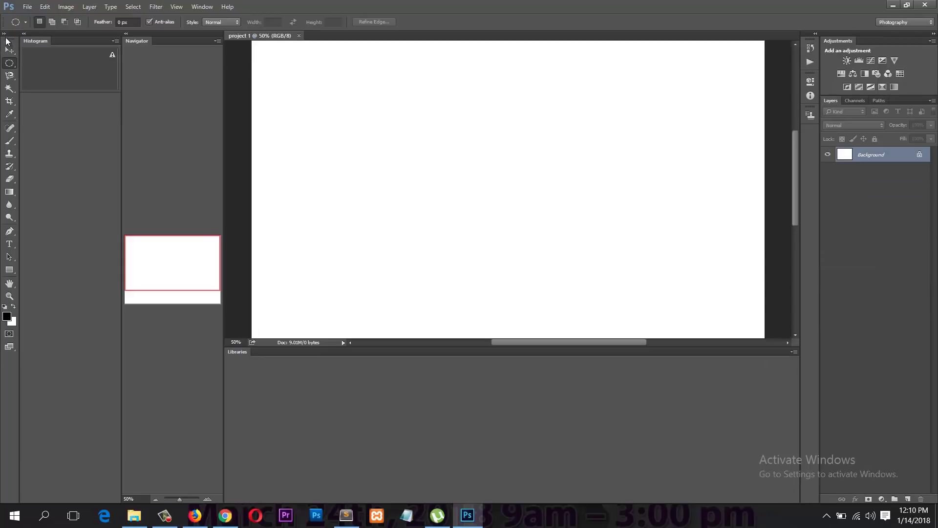
left_click_drag(13, 45, 936, 147)
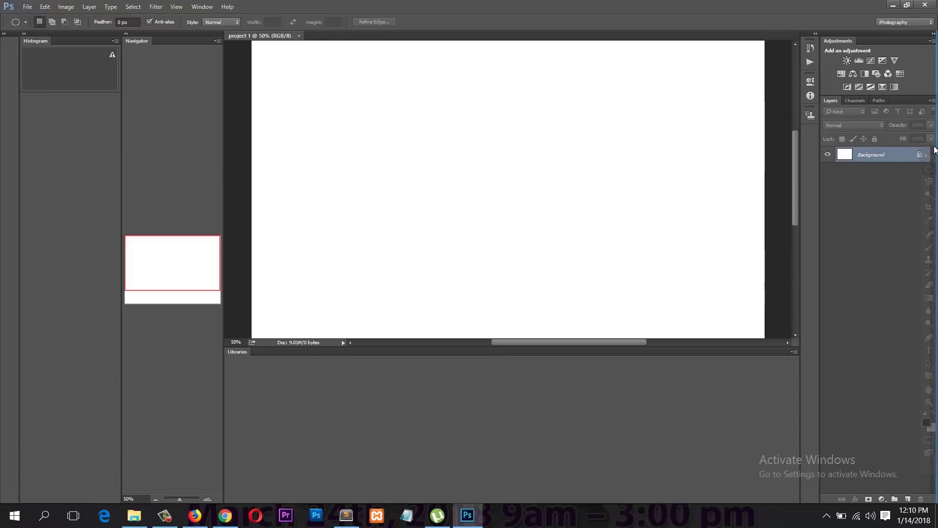
left_click_drag(934, 149, 935, 149)
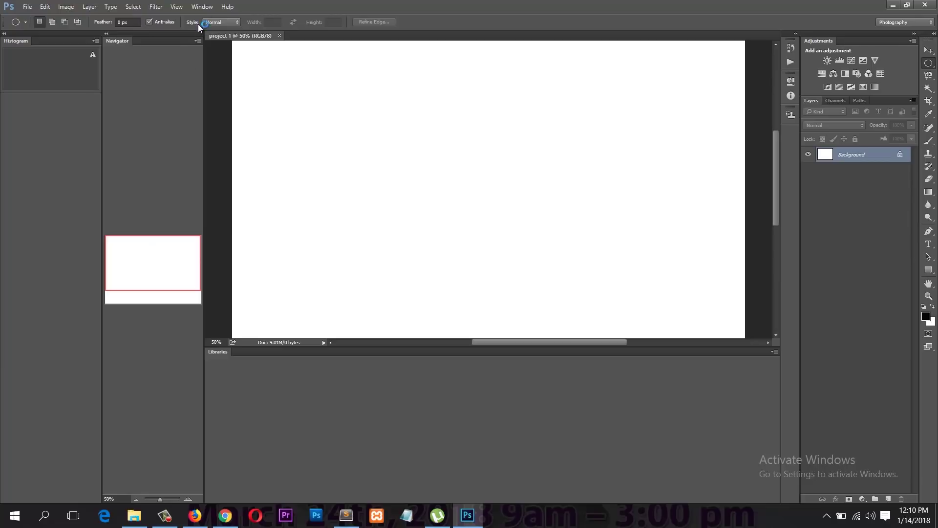
Step: Save the customized panel layout as a new workspace named "random ws", without capturing keyboard shortcuts or menus
left_click(204, 13)
mouse_move(223, 30)
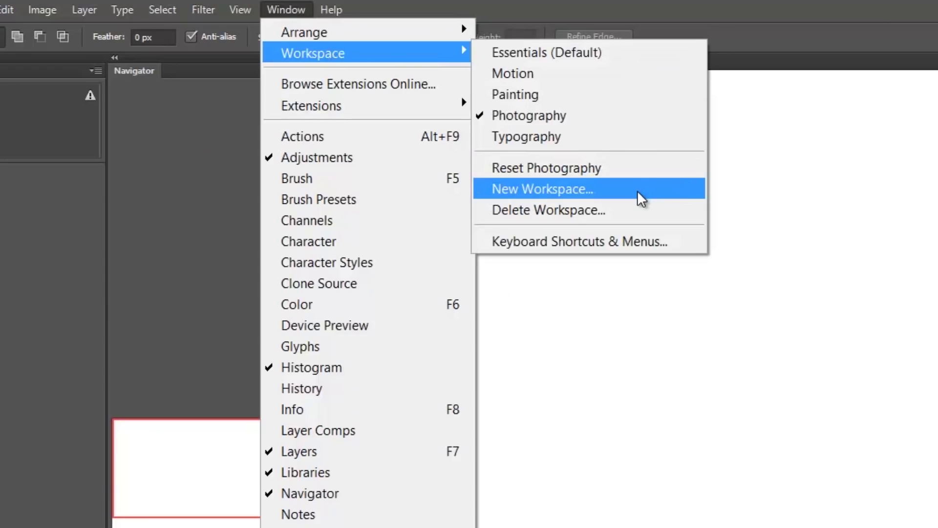
left_click(638, 191)
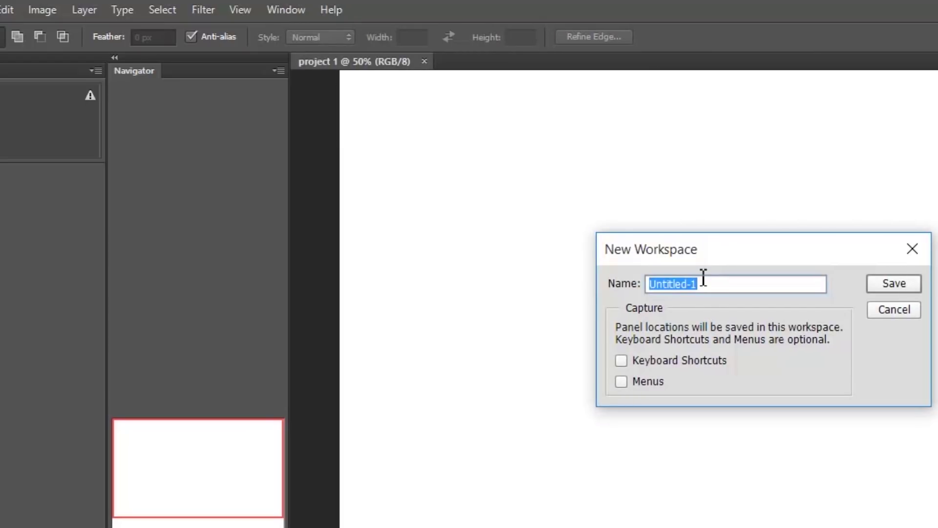
type("randon")
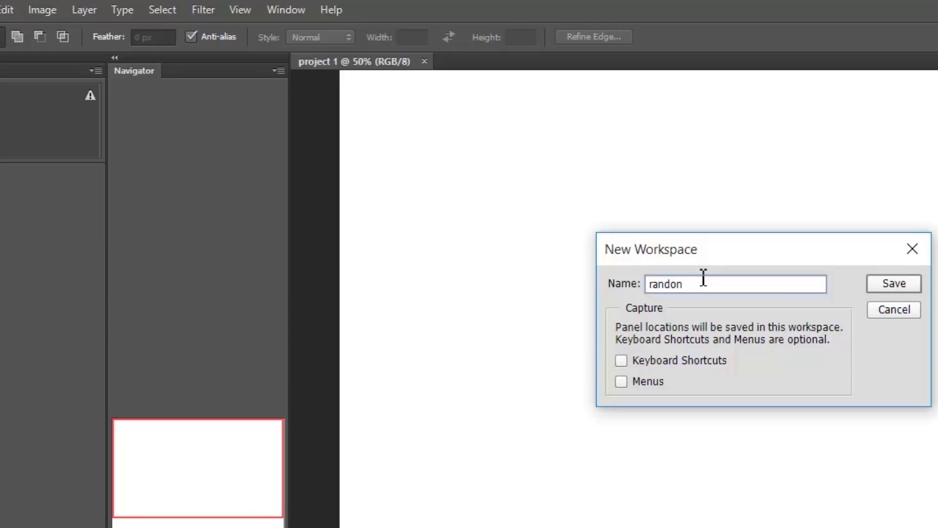
key("BackSpace")
type("m ws")
left_click(887, 285)
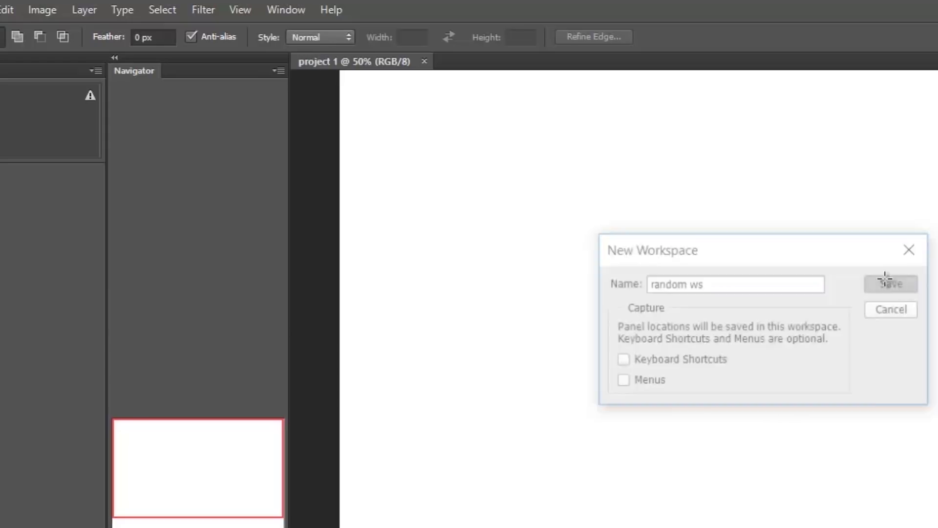
Step: Check the workspace list for the saved "random ws" entry and close the list without switching
left_click(290, 11)
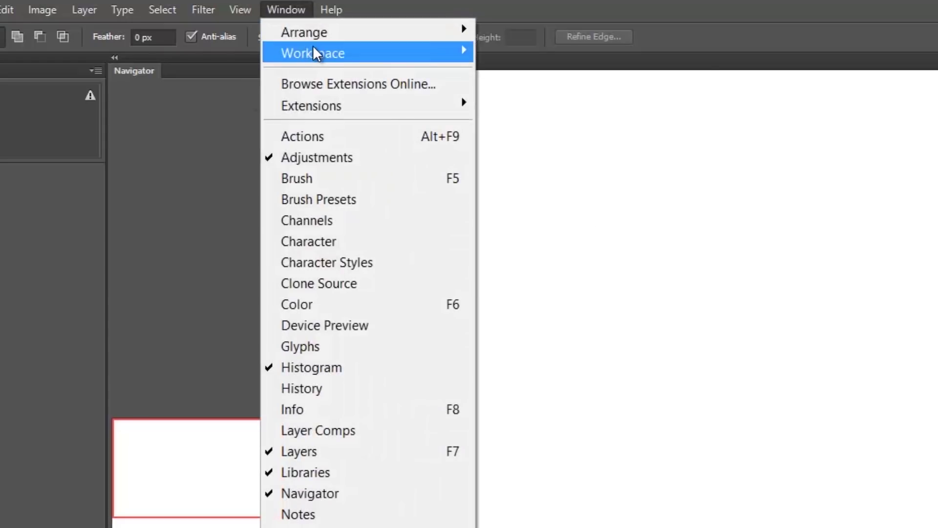
mouse_move(313, 51)
left_click(584, 63)
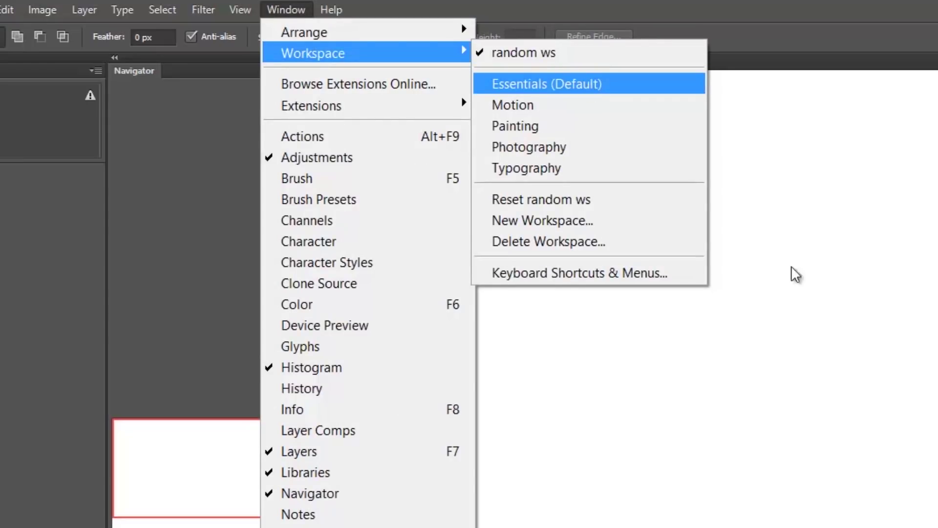
left_click(823, 420)
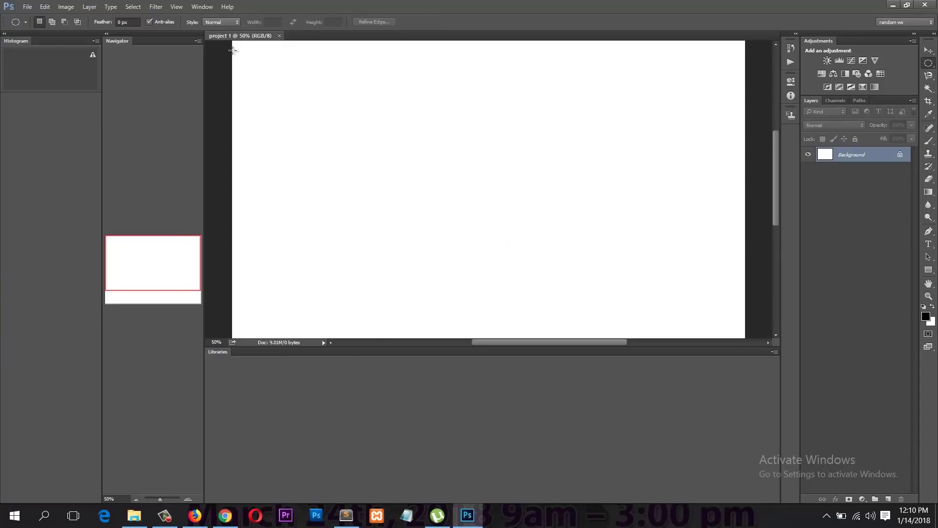
left_click(201, 7)
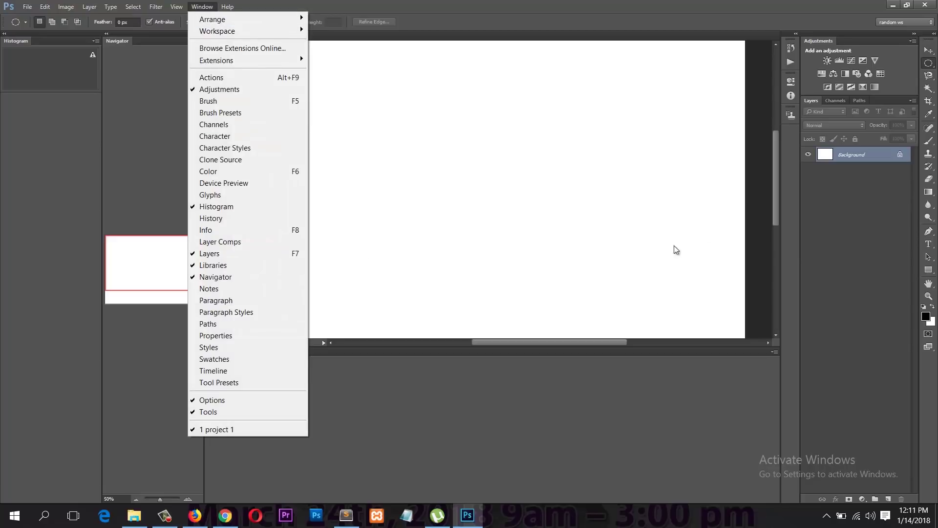
left_click(622, 186)
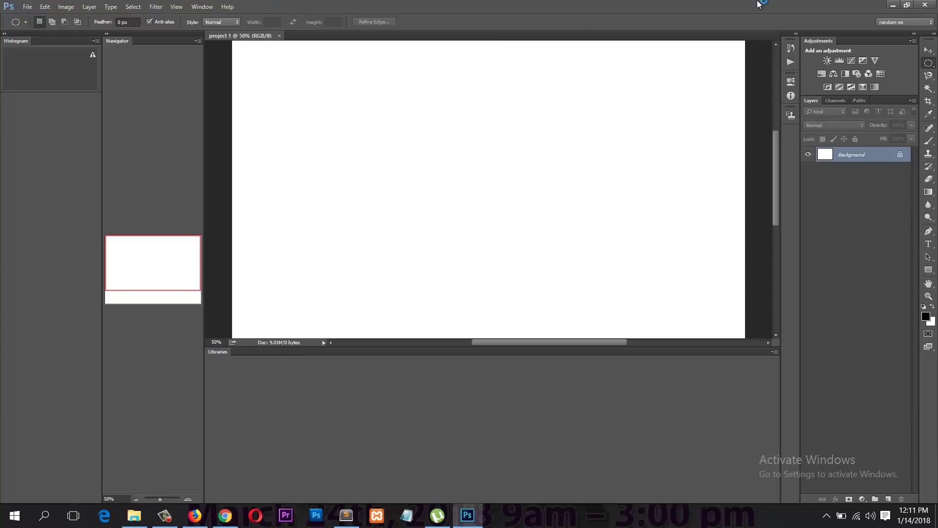
Step: View the Essentials and Photography workspaces in turn and return to the "random ws" workspace
left_click(906, 22)
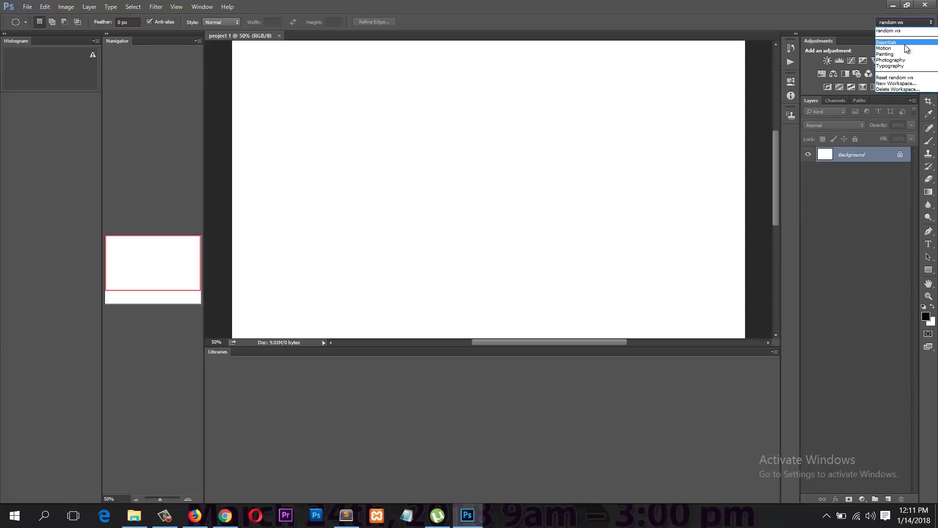
left_click(888, 42)
left_click(899, 22)
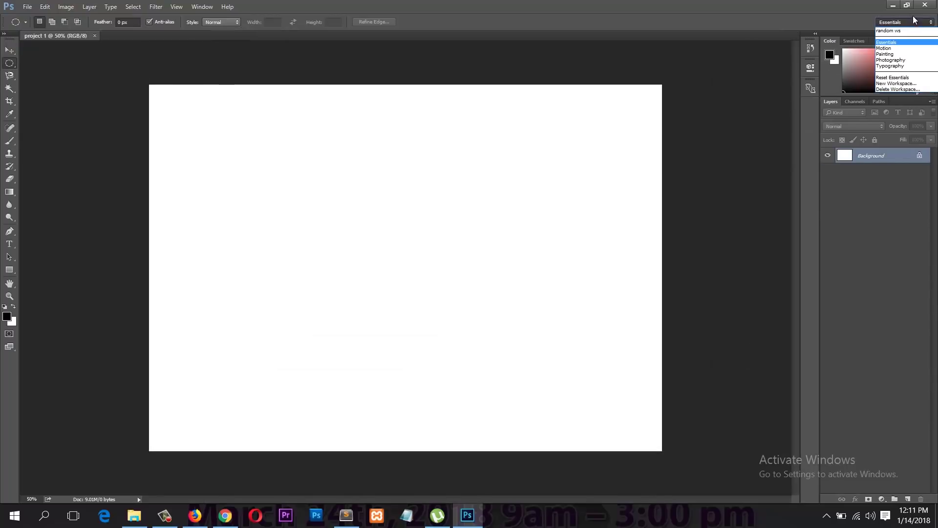
left_click(895, 63)
left_click(908, 22)
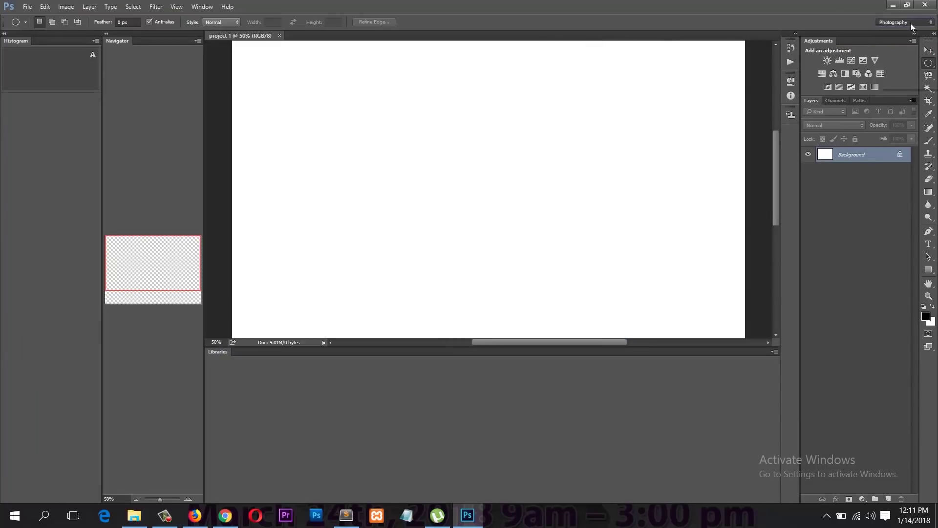
left_click(905, 71)
left_click(917, 22)
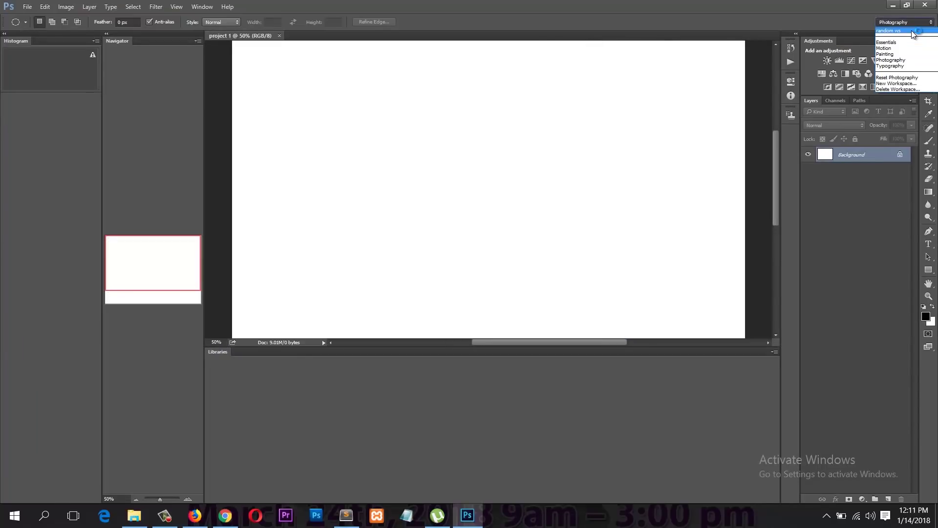
left_click(902, 36)
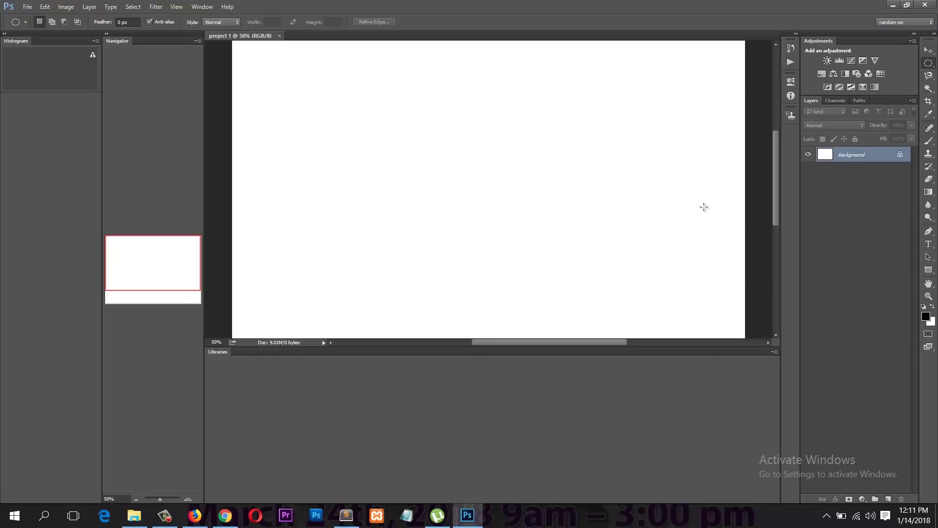
Step: Switch to the Essentials workspace and delete the custom "random ws" workspace
left_click(912, 23)
left_click(893, 51)
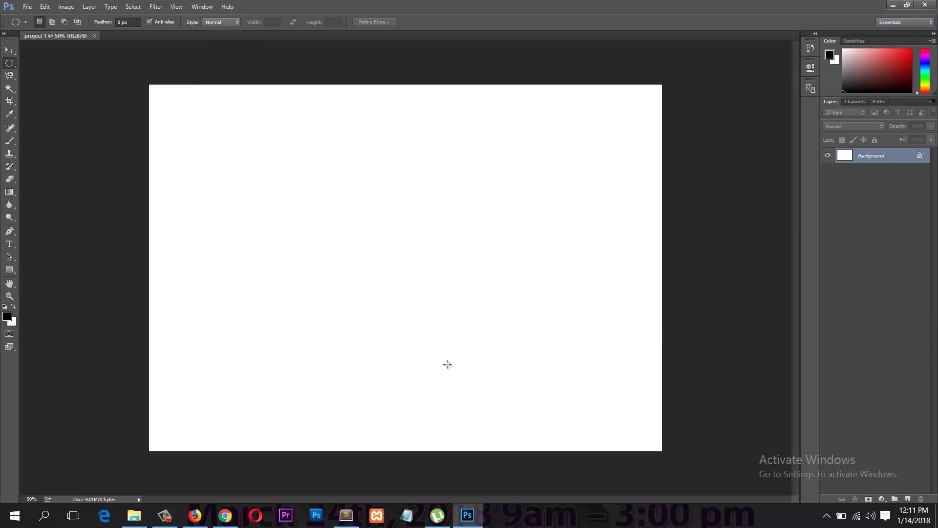
left_click(202, 7)
mouse_move(227, 6)
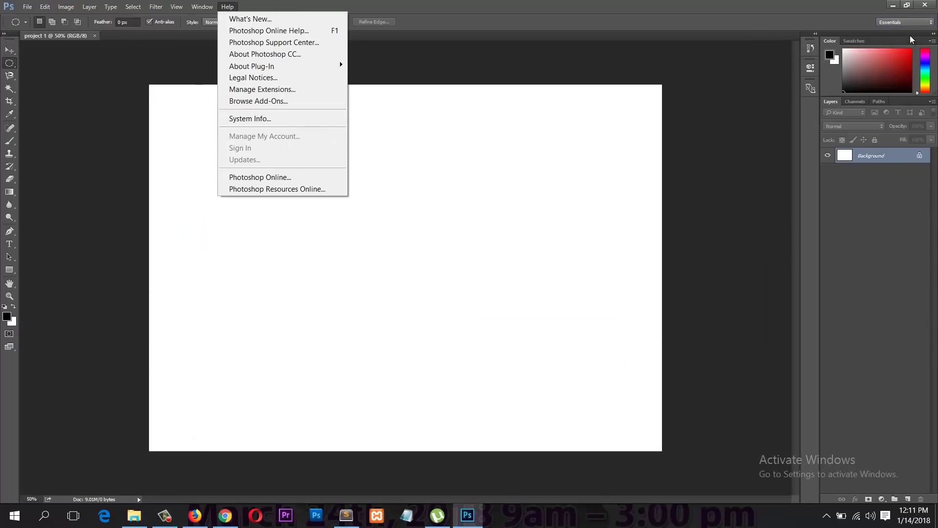
left_click(900, 21)
left_click(900, 22)
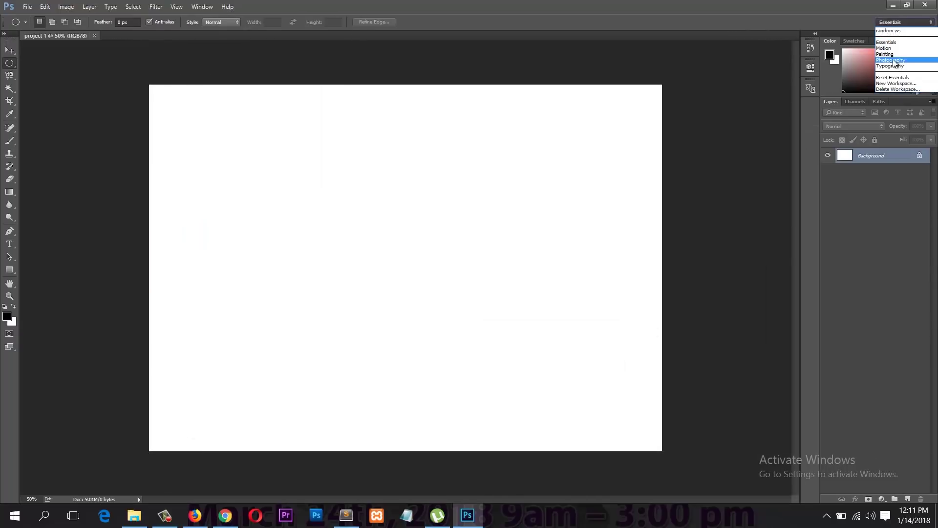
left_click(890, 87)
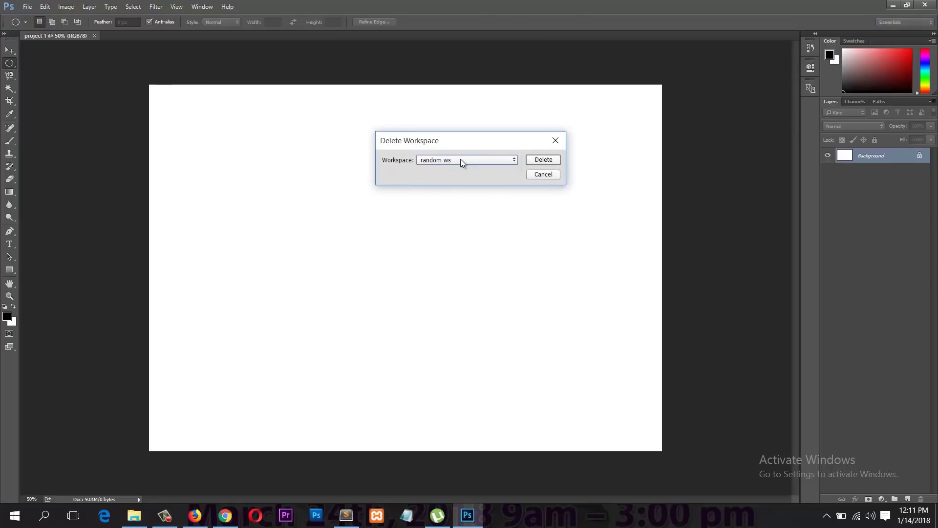
left_click(479, 160)
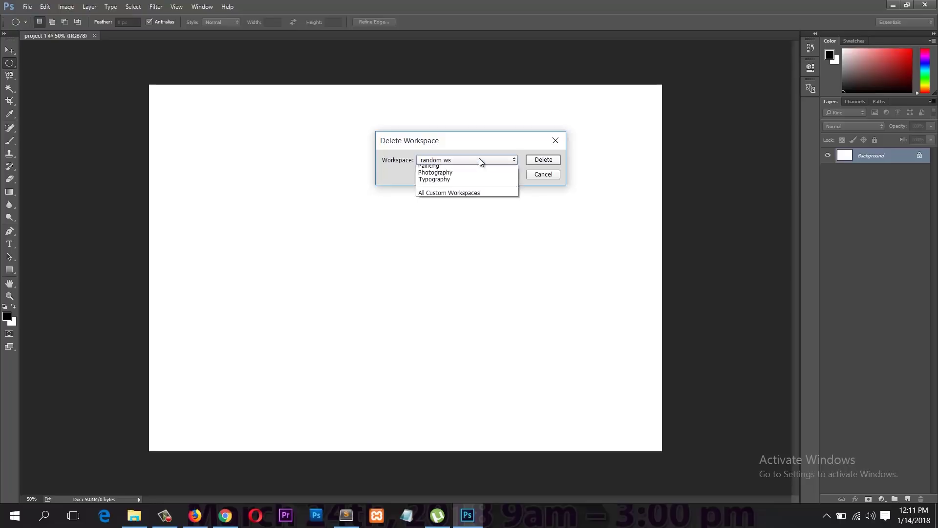
left_click(451, 169)
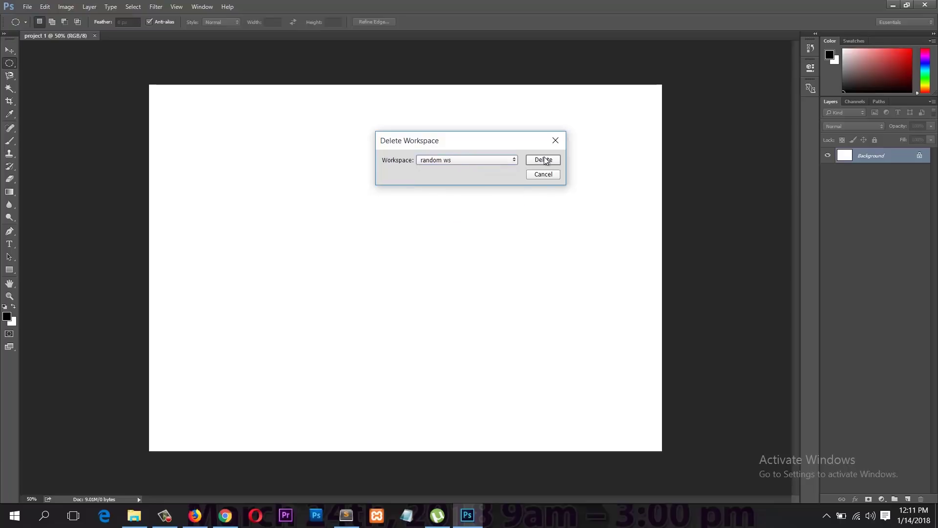
left_click(543, 160)
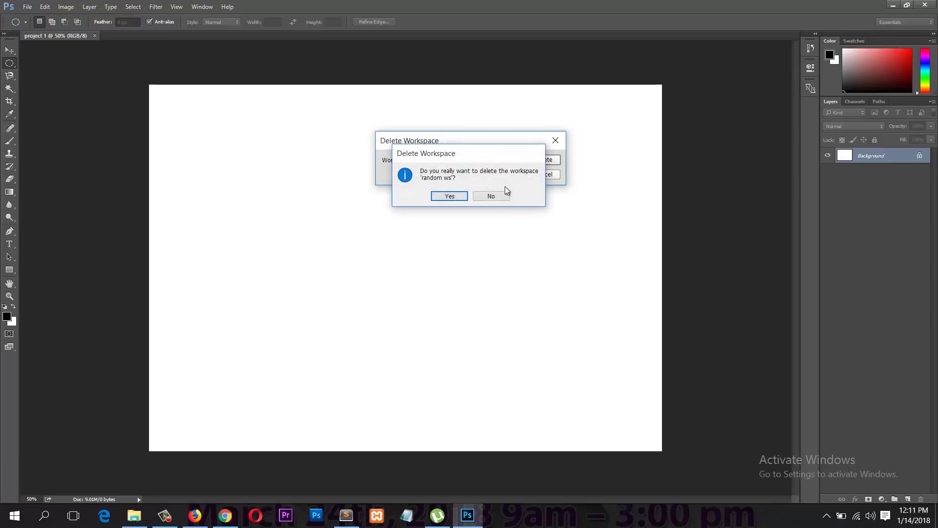
left_click(448, 196)
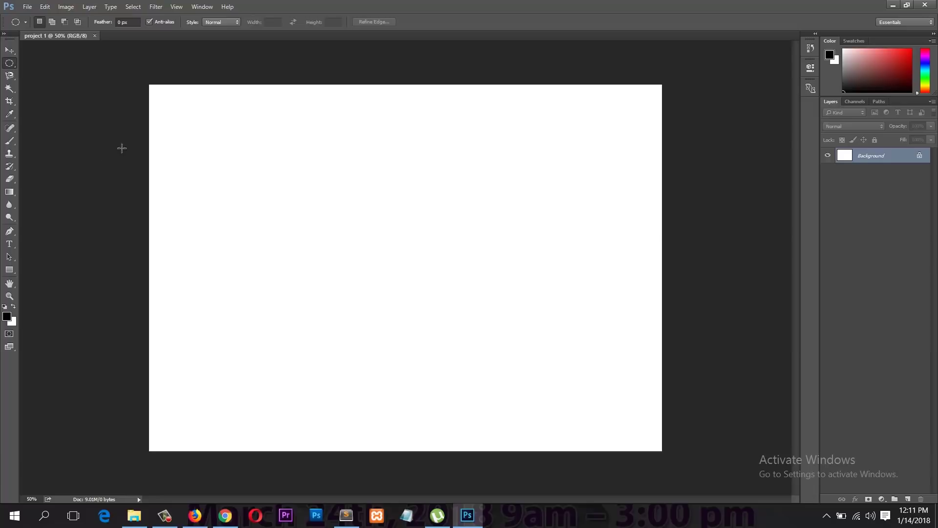
Step: Look through the list of available panels, display the Properties panel and hide it again
left_click(201, 7)
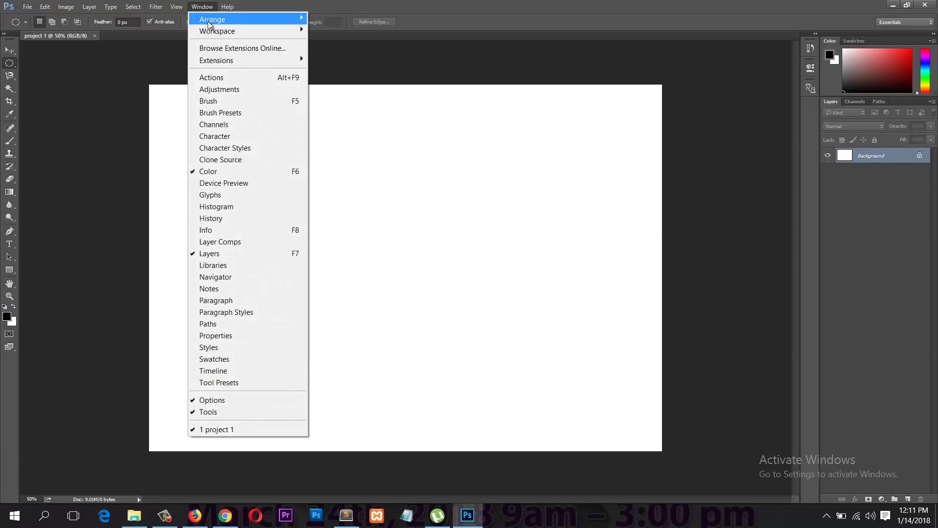
mouse_move(220, 32)
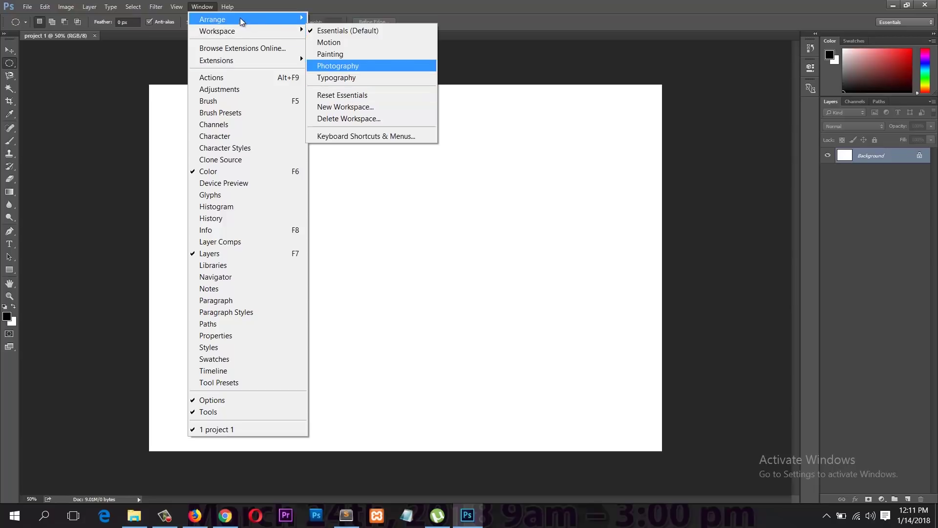
left_click(202, 7)
left_click(204, 9)
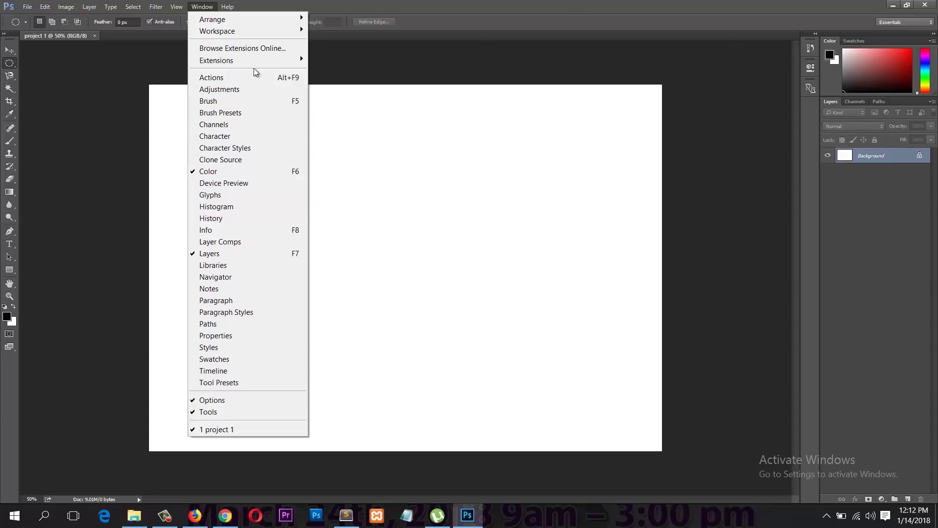
left_click(230, 336)
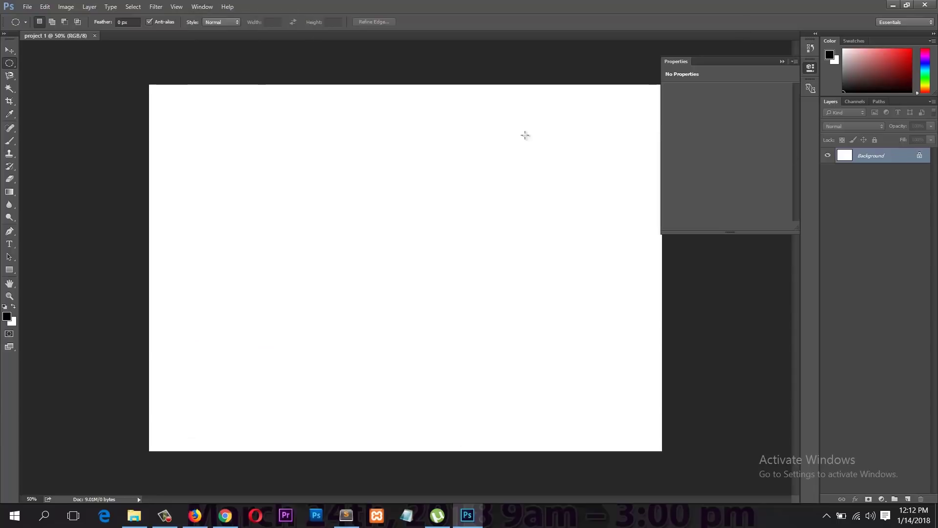
left_click(202, 6)
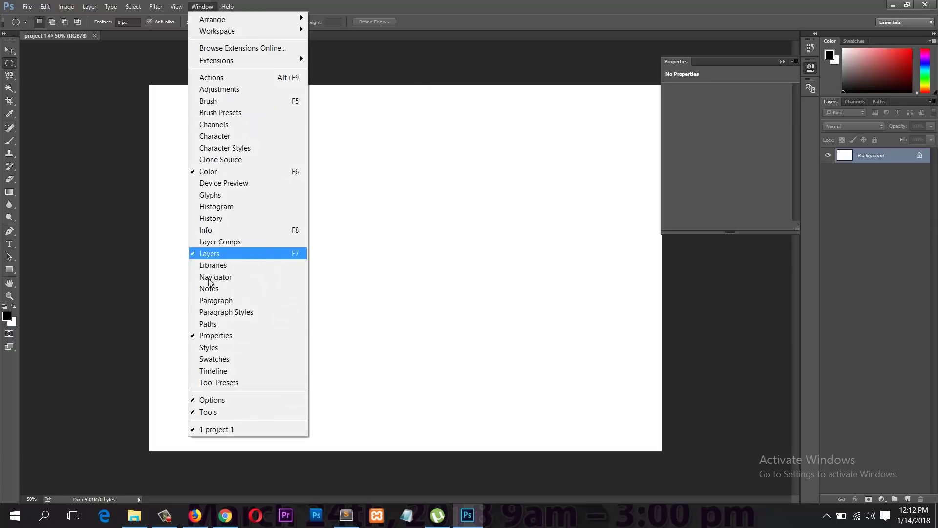
left_click(223, 335)
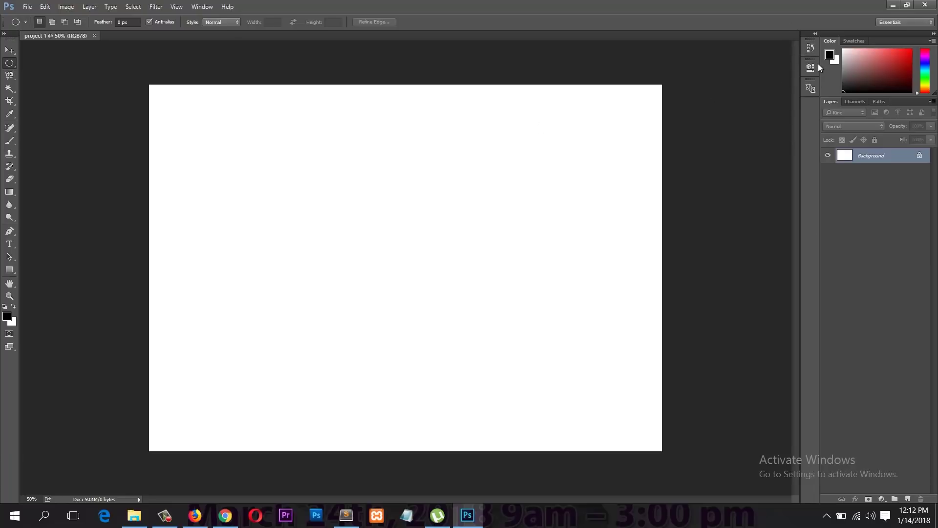
Step: View the collapsed History, Device Preview and Properties panels in turn and collapse them again
left_click(809, 67)
left_click(809, 51)
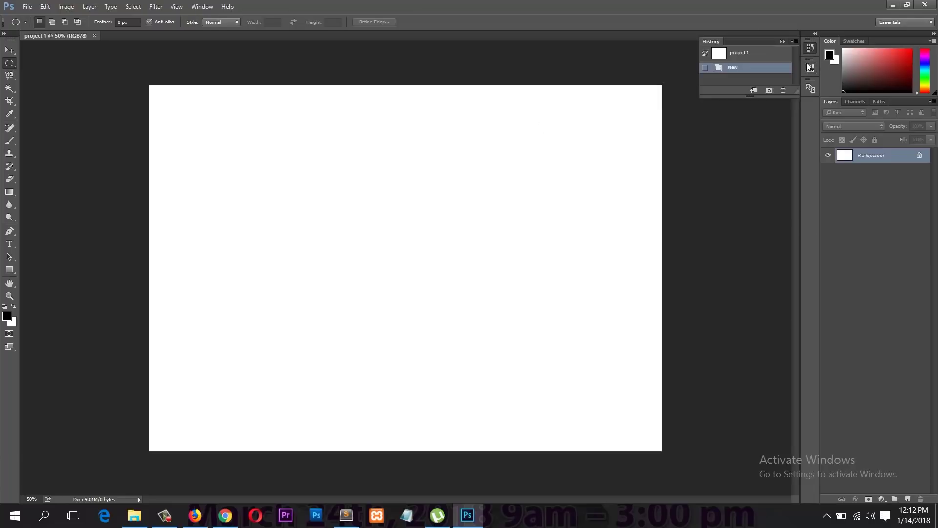
left_click(809, 88)
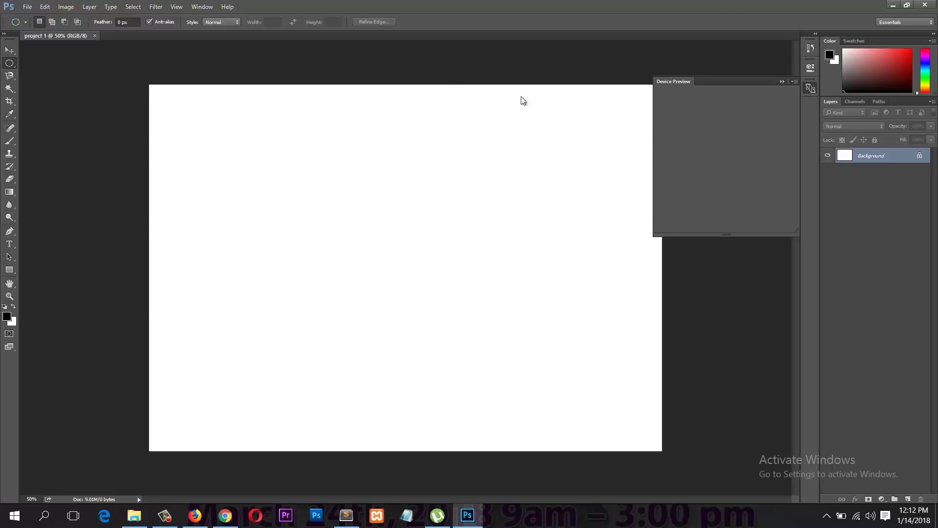
left_click(810, 68)
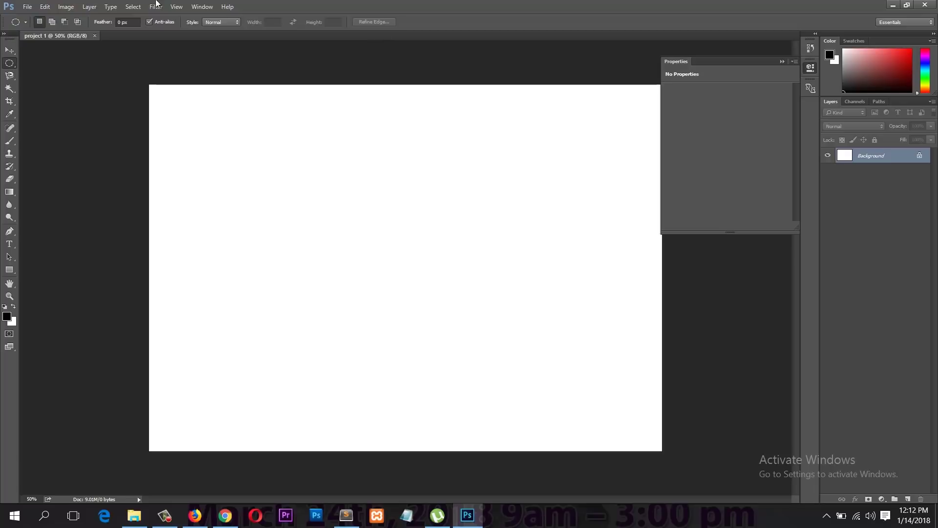
left_click(165, 515)
left_click(165, 516)
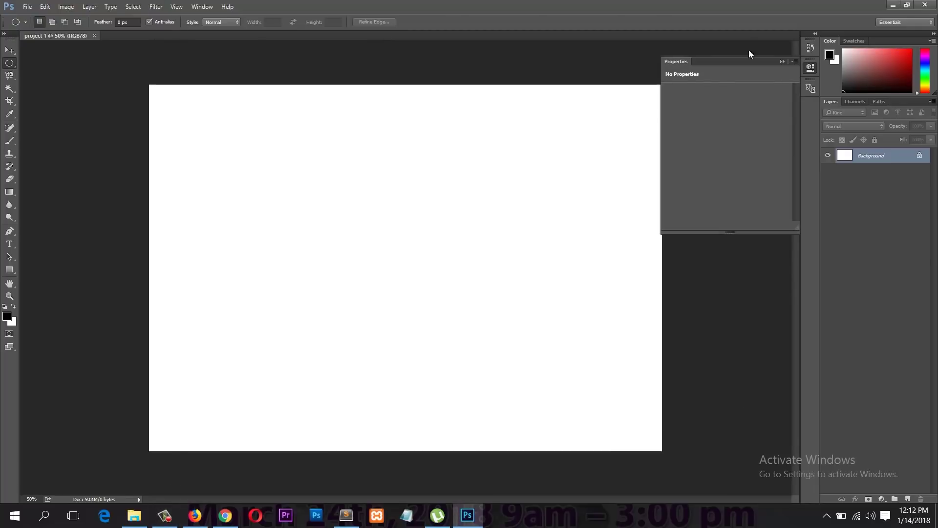
left_click(782, 62)
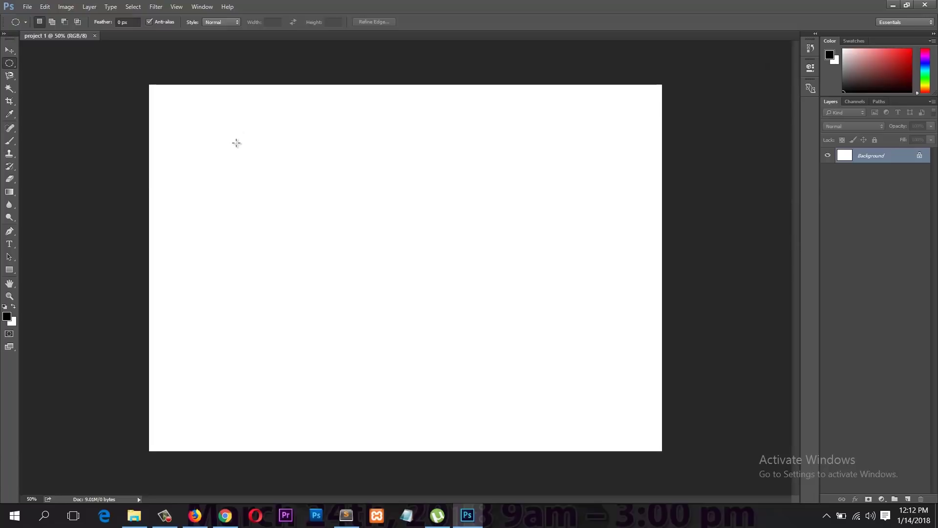
Step: Close the "project 1" document and open the Dubai-xlarge image from "New folder" in Documents
left_click(95, 35)
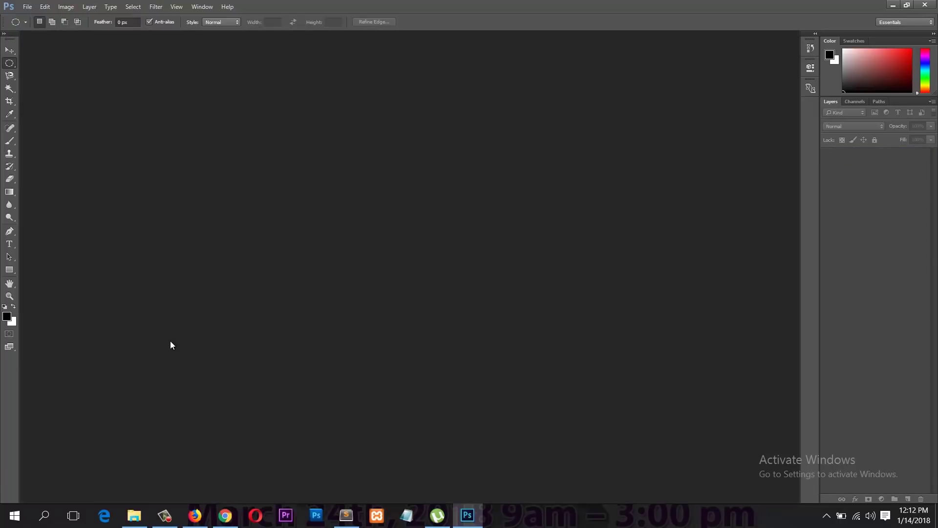
left_click(134, 516)
left_click(64, 141)
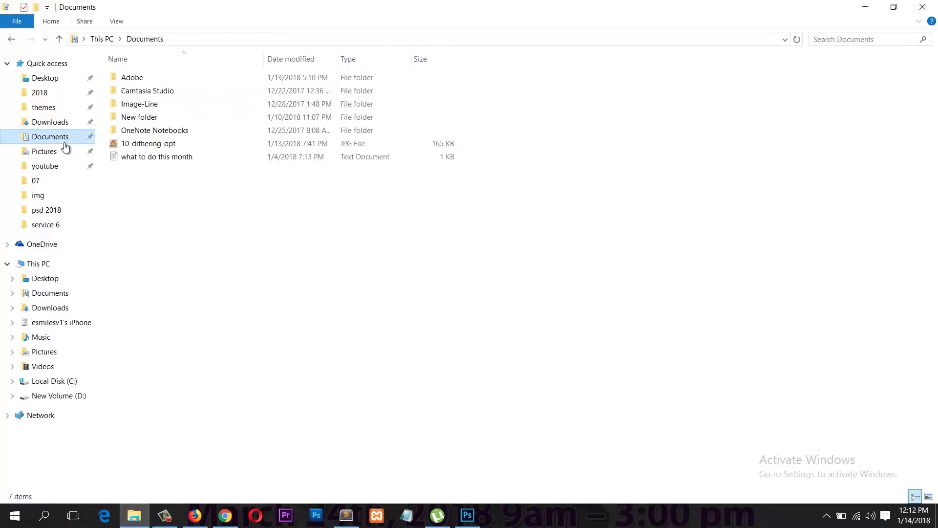
double_click(201, 117)
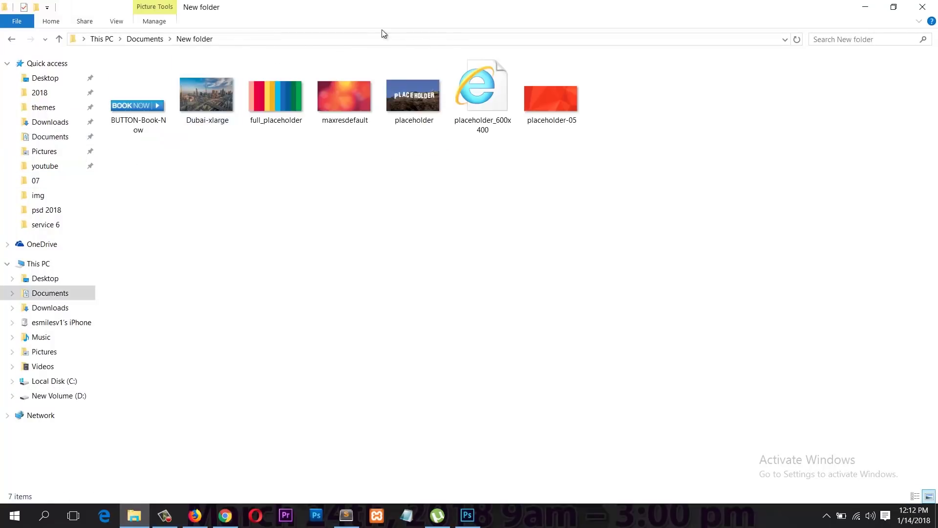
double_click(383, 7)
left_click_drag(234, 159, 501, 198)
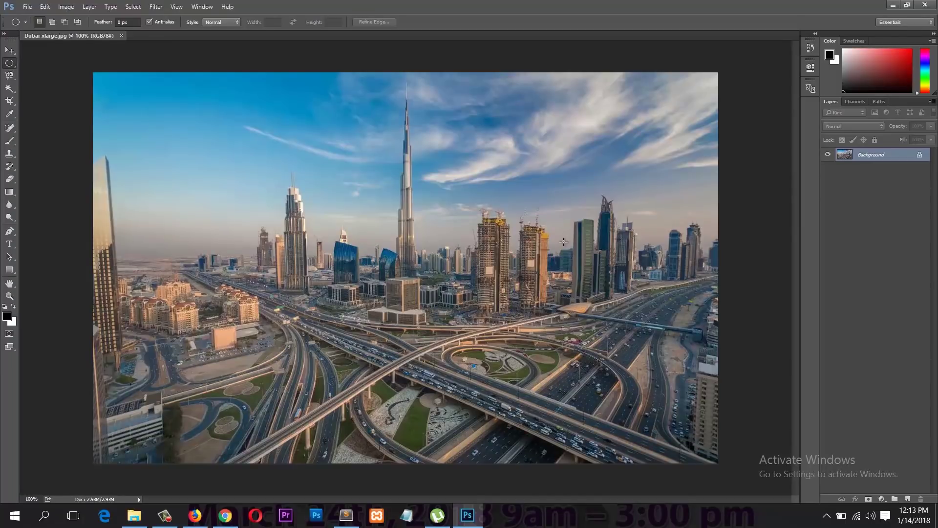
Step: Unlock the Background layer of the Dubai photo, leaving its layer style options unchanged
left_click(919, 156)
double_click(924, 155)
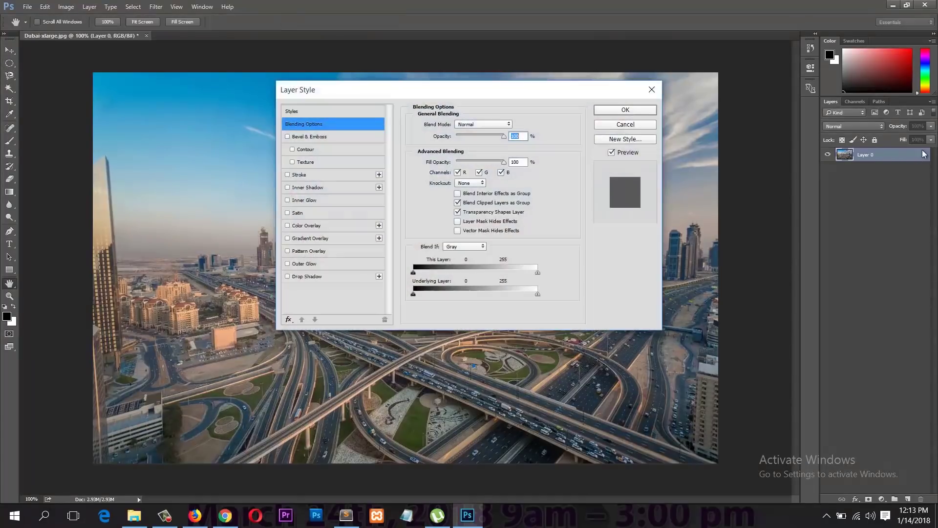
key("Escape")
key("m")
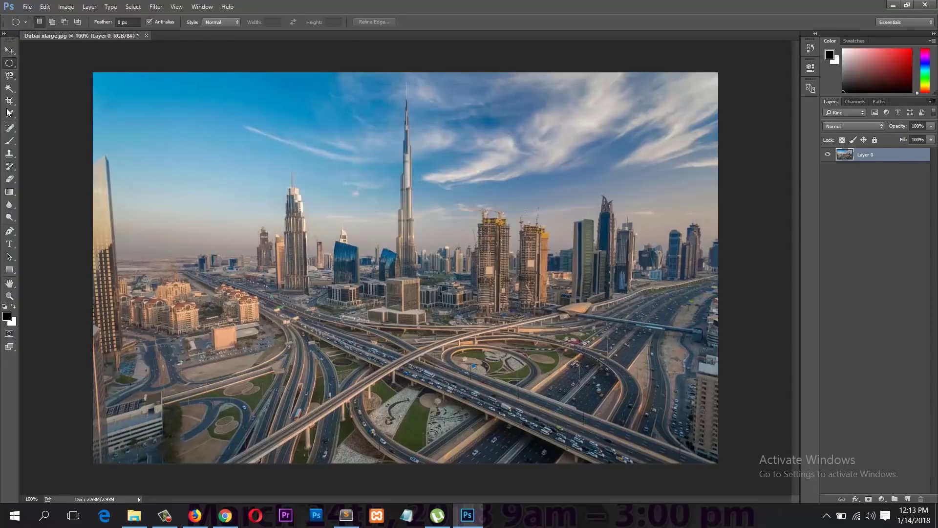
Step: Activate the Brush tool, try a large soft black stroke across the photo and undo it
left_click(15, 141)
mouse_move(244, 157)
left_mouse_down()
mouse_move(281, 157)
mouse_move(743, 388)
mouse_move(527, 419)
mouse_move(676, 345)
left_mouse_up()
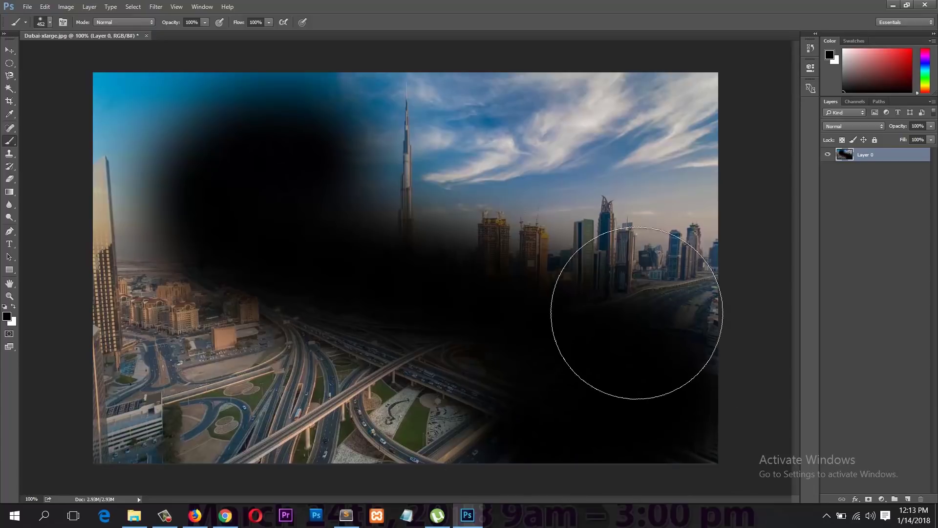
key("ctrl+z")
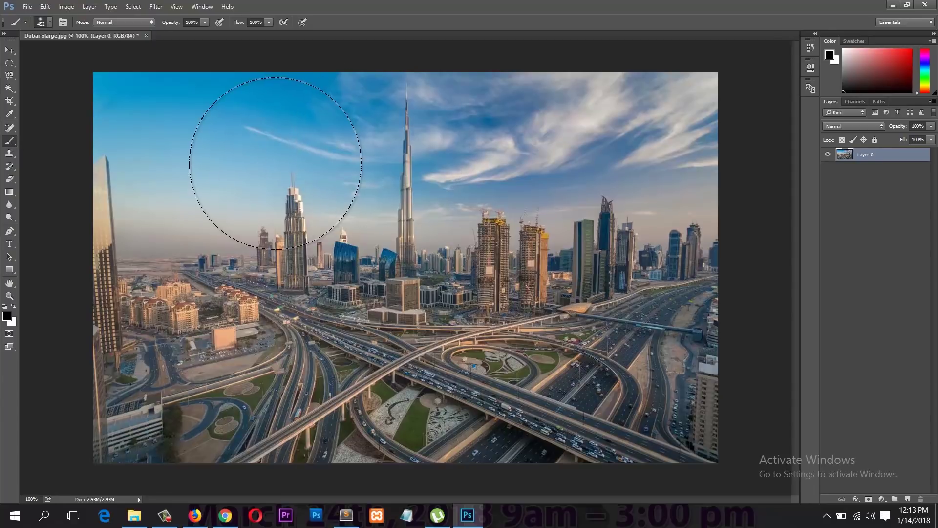
Step: Reduce the brush size to 18 px and paint looping black strokes over the photo
right_click(260, 149)
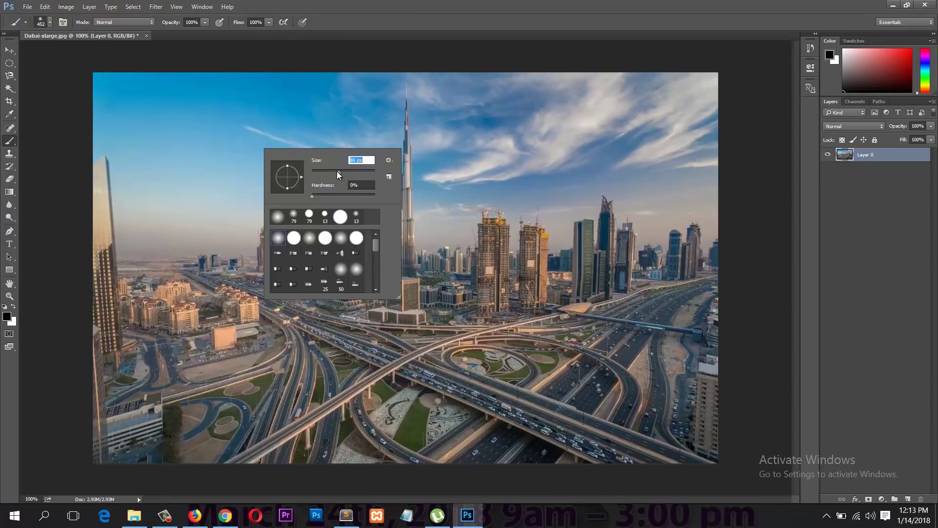
left_click_drag(325, 170, 321, 172)
left_click_drag(316, 172, 316, 172)
mouse_move(537, 120)
left_mouse_down()
mouse_move(577, 284)
mouse_move(391, 161)
mouse_move(572, 296)
left_mouse_up()
mouse_move(382, 249)
left_mouse_down()
mouse_move(491, 227)
mouse_move(354, 294)
mouse_move(427, 249)
mouse_move(383, 331)
mouse_move(555, 278)
left_mouse_up()
Step: Step backward and forward through the black brush strokes several times, ending with them undone
key("ctrl+alt+z")
key("ctrl+alt+z")
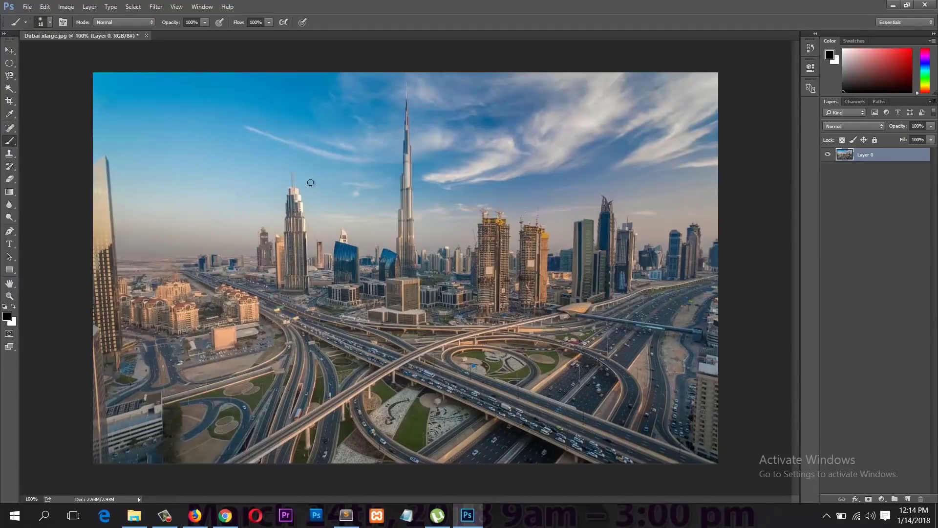
key("ctrl+shift+z")
key("ctrl+shift+z")
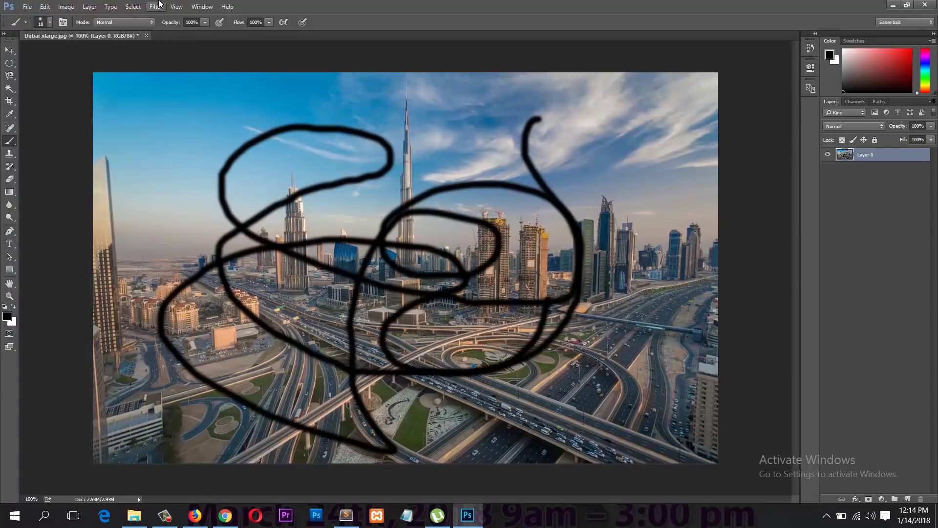
key("ctrl+alt+z")
key("ctrl+alt+z")
left_click(44, 7)
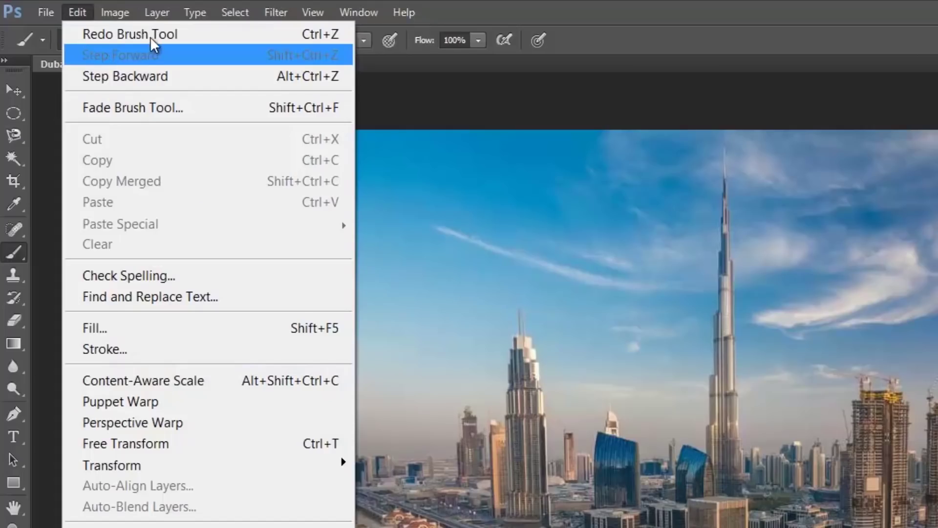
left_click(179, 38)
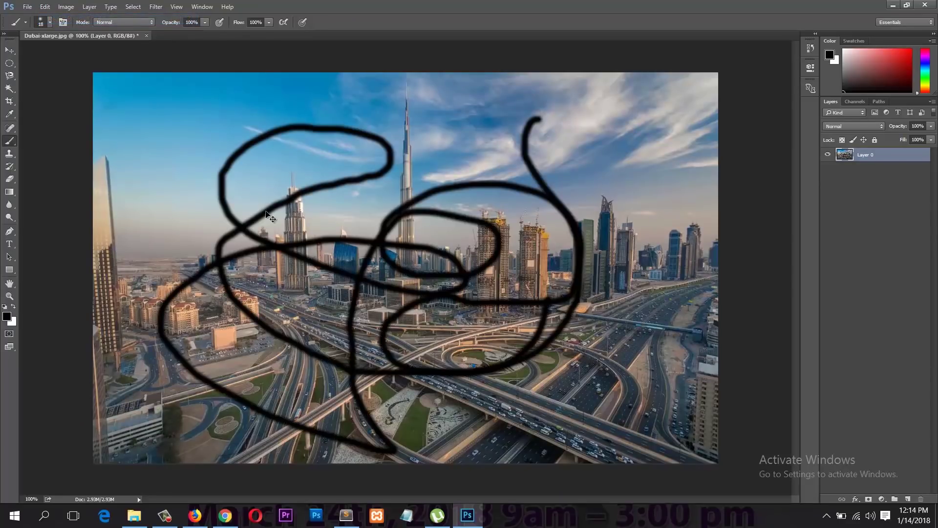
key("ctrl+z")
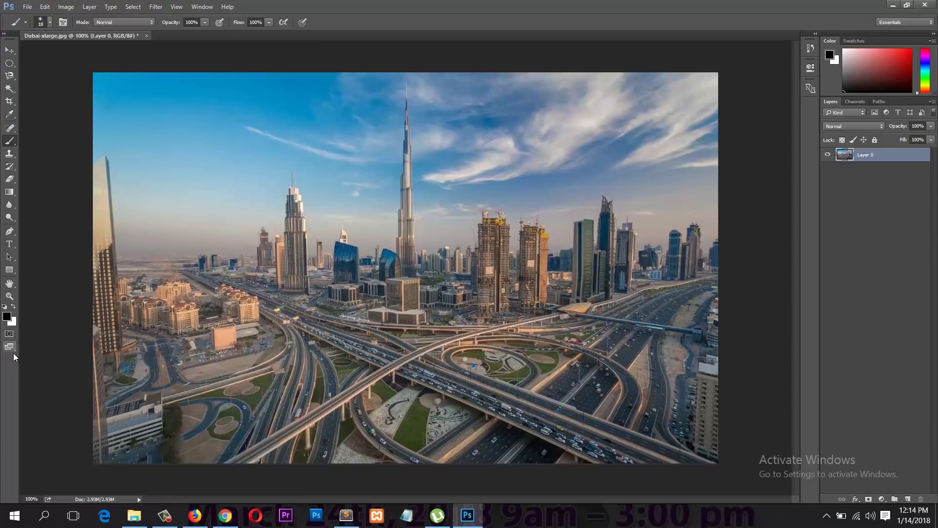
Step: Set the foreground color to bright red ff0808 and paint looping strokes over the skyline
left_click(7, 316)
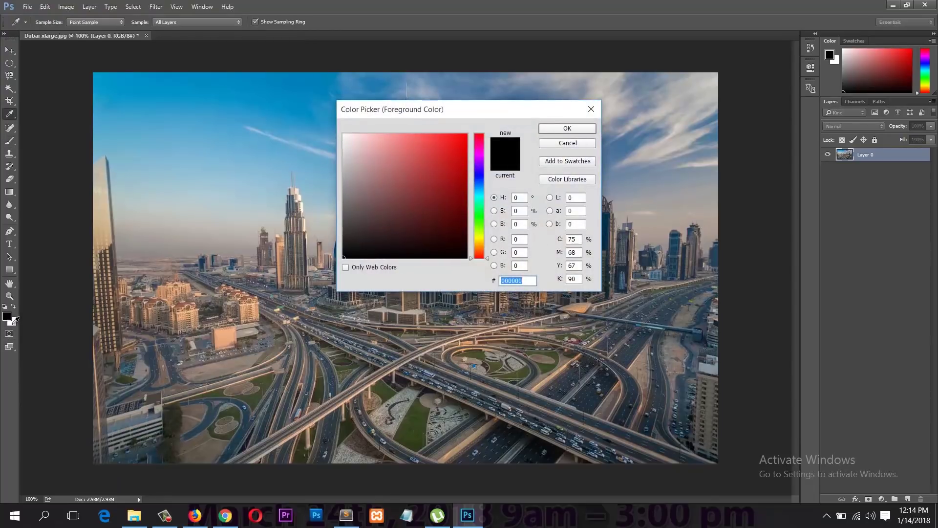
left_click(464, 133)
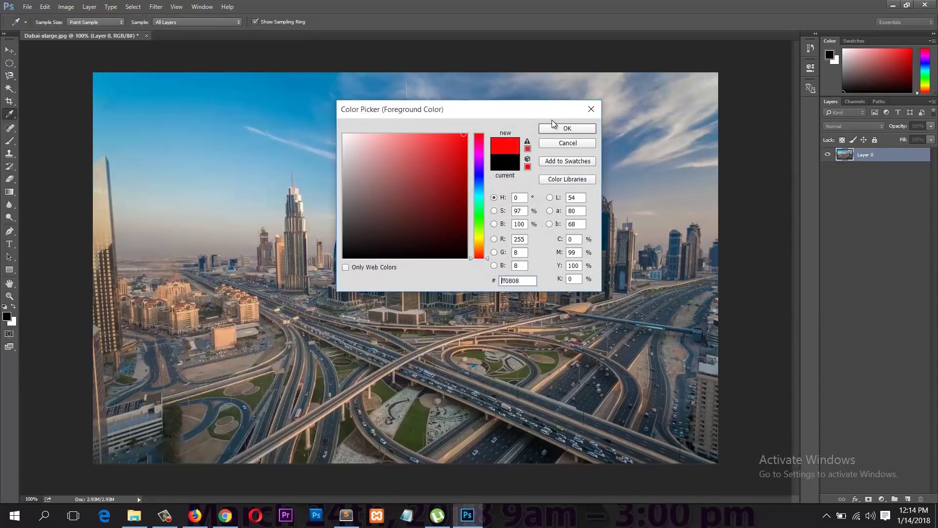
left_click(567, 128)
left_click_drag(296, 123, 474, 143)
mouse_move(321, 171)
left_mouse_down()
mouse_move(528, 215)
mouse_move(298, 300)
left_mouse_up()
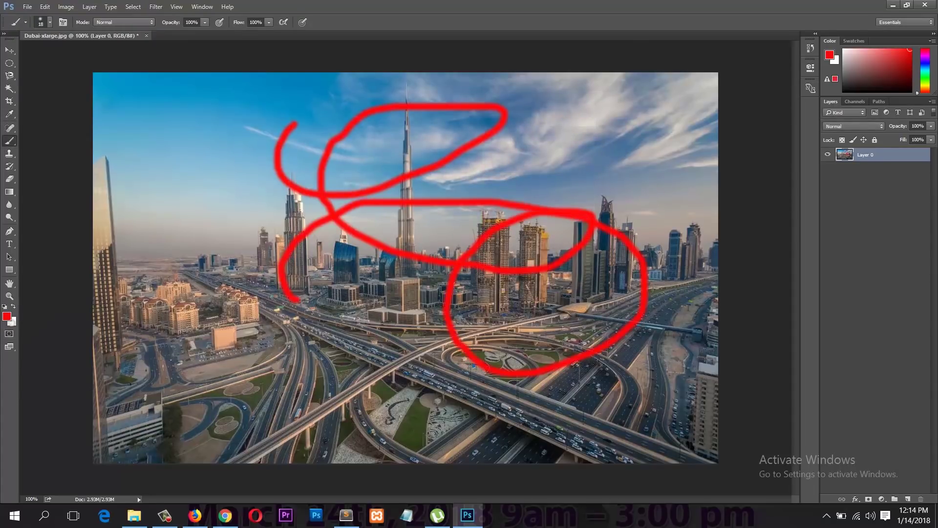
right_click(216, 271)
left_click(285, 238)
Step: Set the background color to green 0f8712
left_click(14, 325)
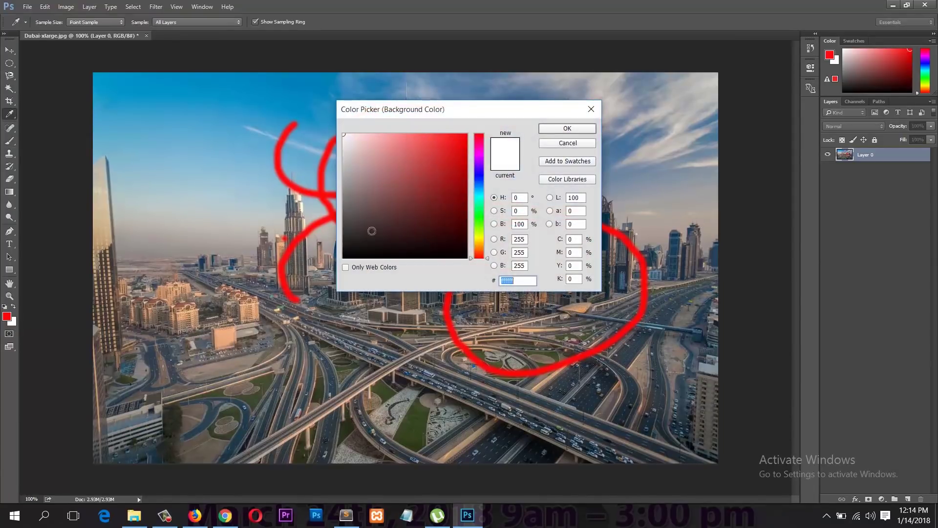
left_click(482, 219)
left_click(455, 198)
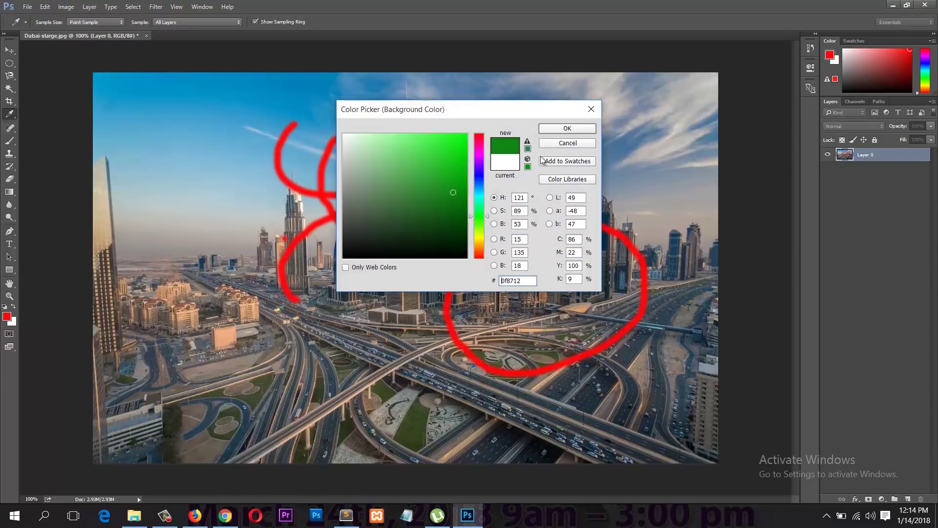
left_click(582, 130)
Step: Paint a large red loop over the highways, swap foreground and background colors, and paint a green loop
mouse_move(470, 142)
left_mouse_down()
mouse_move(460, 415)
mouse_move(225, 276)
left_mouse_up()
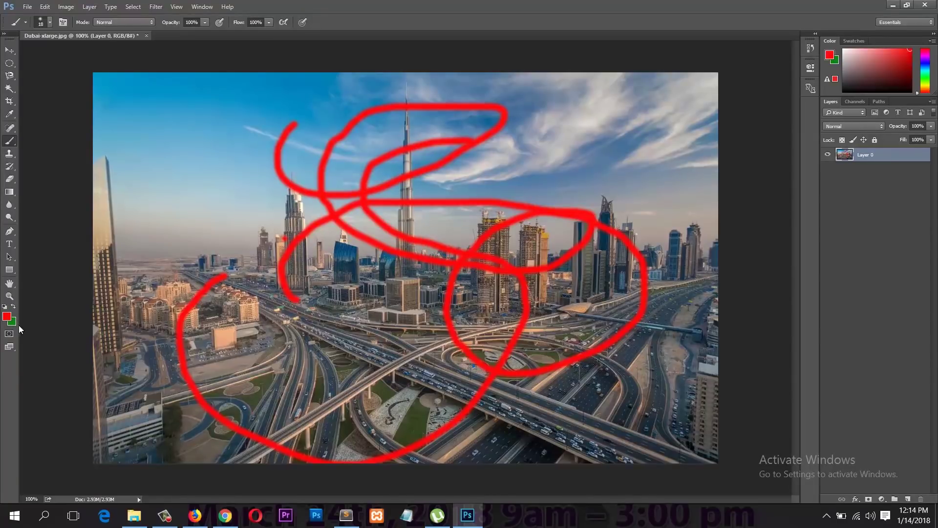
left_click(13, 307)
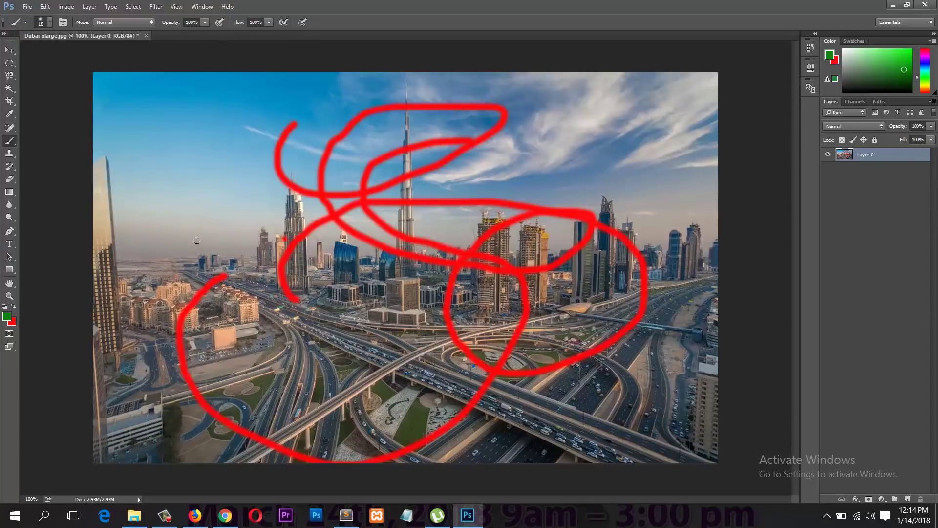
left_click_drag(212, 206, 274, 270)
Step: Paint more freehand strokes across the photo, swapping foreground and background colors between them to alternate red and green
key("x")
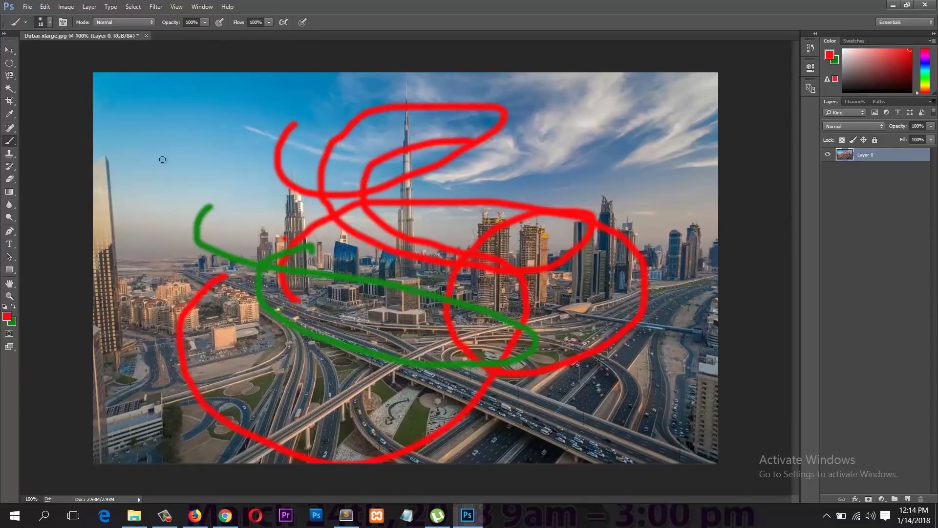
left_click_drag(164, 156, 263, 145)
key("x")
left_click_drag(541, 119, 471, 211)
key("x")
mouse_move(584, 128)
left_mouse_down()
mouse_move(357, 410)
mouse_move(245, 288)
left_mouse_up()
key("x")
mouse_move(228, 136)
left_mouse_down()
mouse_move(275, 147)
mouse_move(300, 254)
left_mouse_up()
key("x")
mouse_move(465, 93)
left_mouse_down()
mouse_move(645, 142)
mouse_move(557, 181)
left_mouse_up()
key("x")
key("x")
left_click_drag(541, 146, 600, 108)
key("x")
left_click_drag(247, 203, 430, 337)
key("x")
mouse_move(484, 271)
left_mouse_down()
mouse_move(471, 345)
mouse_move(336, 258)
left_mouse_up()
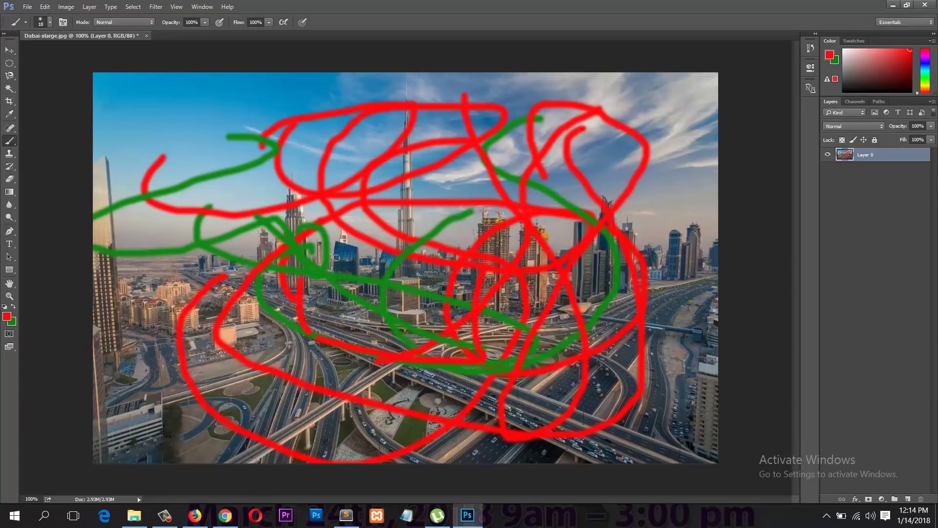
Step: Undo and redo the last brush stroke repeatedly
key("ctrl+z")
key("ctrl+z")
key("ctrl+z")
key("ctrl+z")
key("ctrl+z")
key("ctrl+z")
key("ctrl+z")
key("ctrl+z")
key("ctrl+z")
key("ctrl+z")
Step: Step backward through several history states to remove the most recent red and green strokes
key("ctrl+alt+z")
key("ctrl+alt+z")
key("ctrl+alt+z")
key("ctrl+alt+z")
key("ctrl+alt+z")
key("ctrl+alt+z")
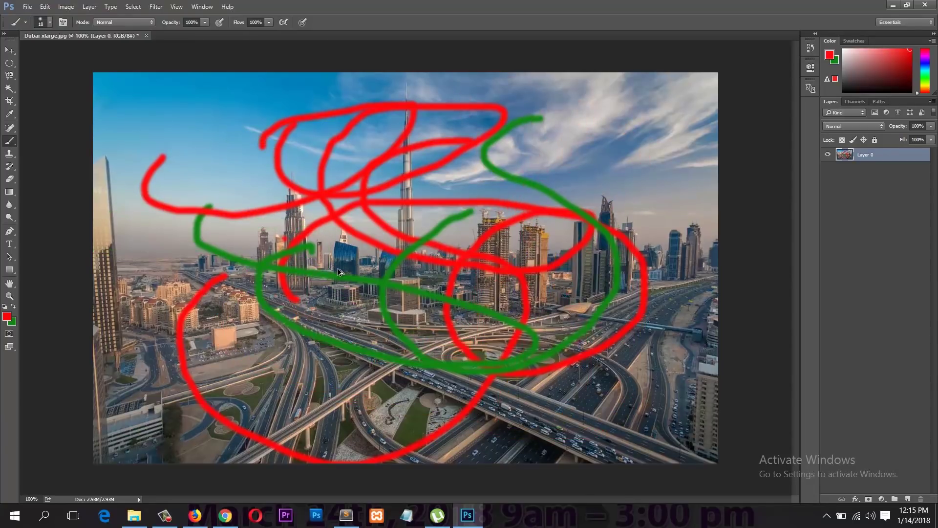
Step: Step backward through the history until every red and green brush stroke is removed from the photo
key("ctrl+alt+z")
key("ctrl+alt+z")
key("ctrl+alt+z")
key("ctrl+alt+z")
key("ctrl+alt+z")
key("ctrl+alt+z")
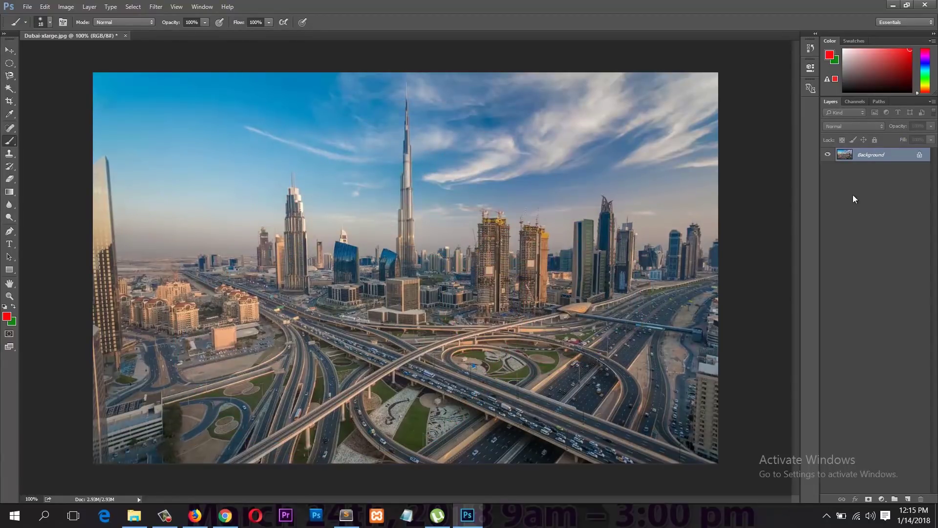
Step: Convert the locked Background into an editable layer named Layer 0 and activate the Brush tool
left_click(919, 154)
double_click(895, 155)
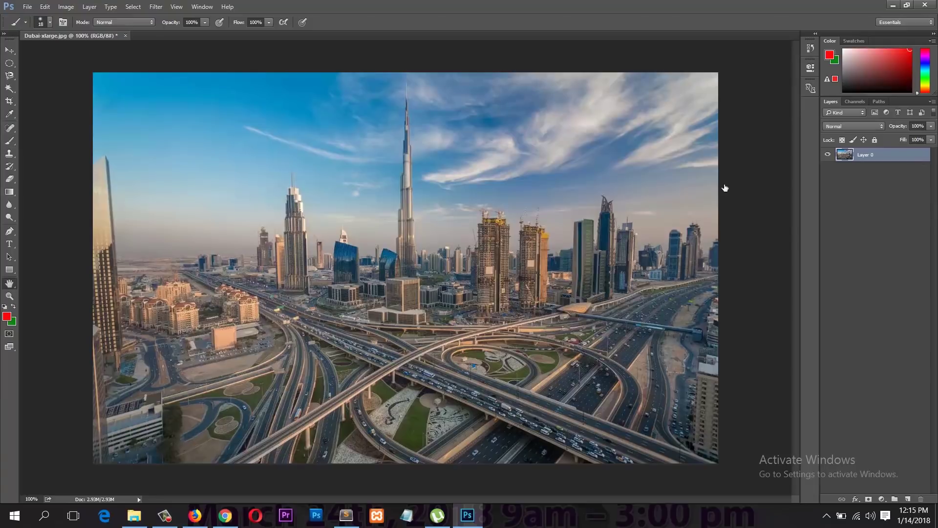
left_click(642, 125)
key("b")
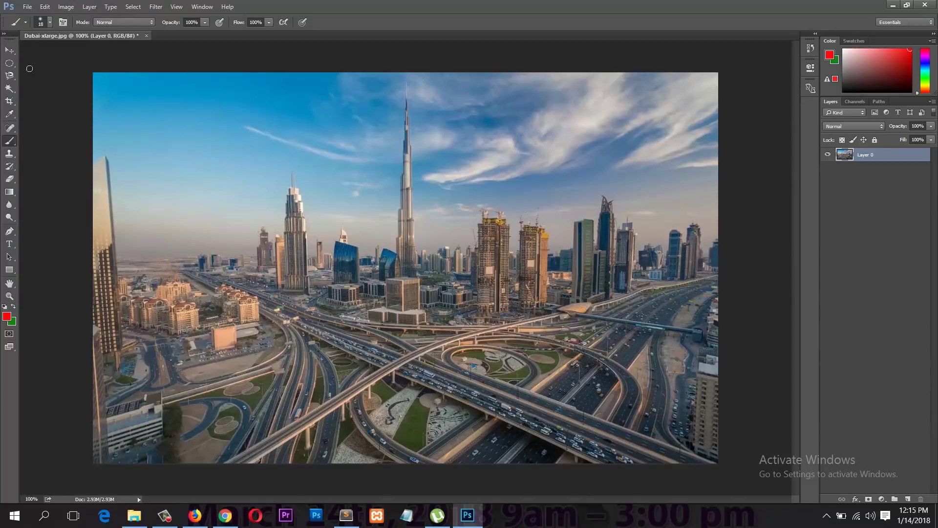
Step: Reposition the photo layer on the canvas with the Move tool and undo the move
left_click(10, 51)
left_click_drag(254, 190, 362, 234)
key("ctrl+z")
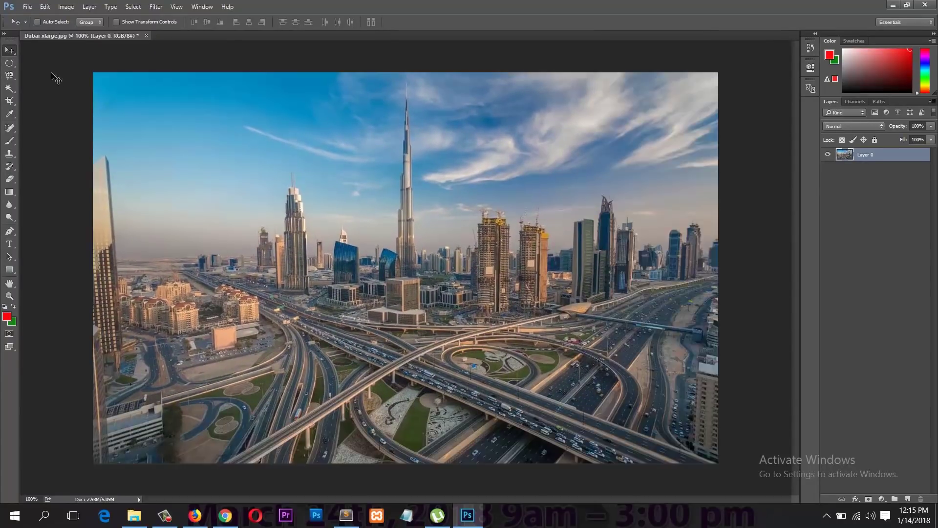
left_click_drag(407, 229, 426, 270)
Step: Create an artboard of about 425 by 145 px over the photo with the Artboard Tool and undo it
right_click(12, 52)
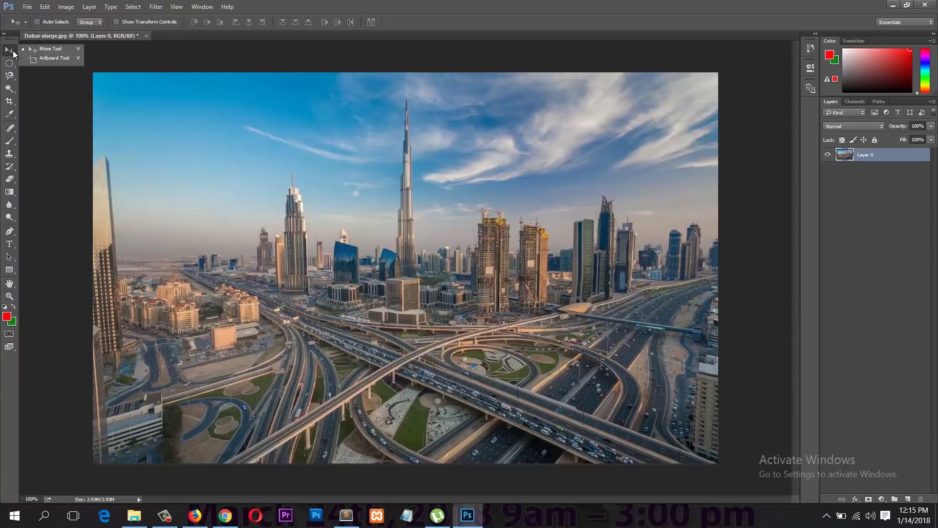
left_click(48, 59)
left_click_drag(418, 237, 451, 223)
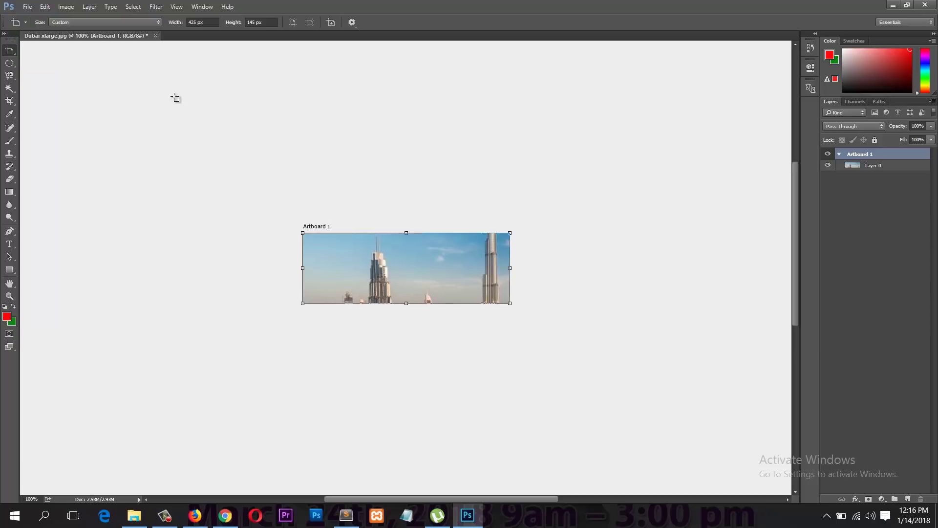
key("ctrl+alt+z")
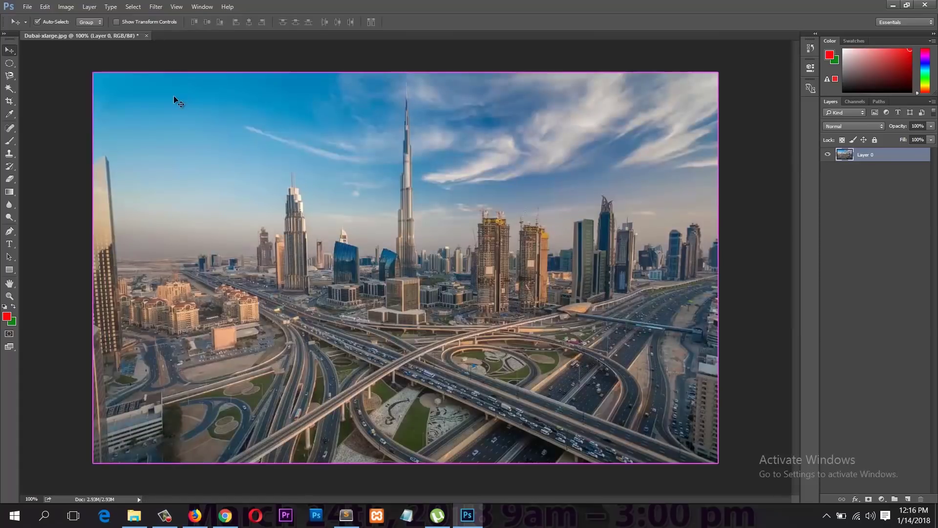
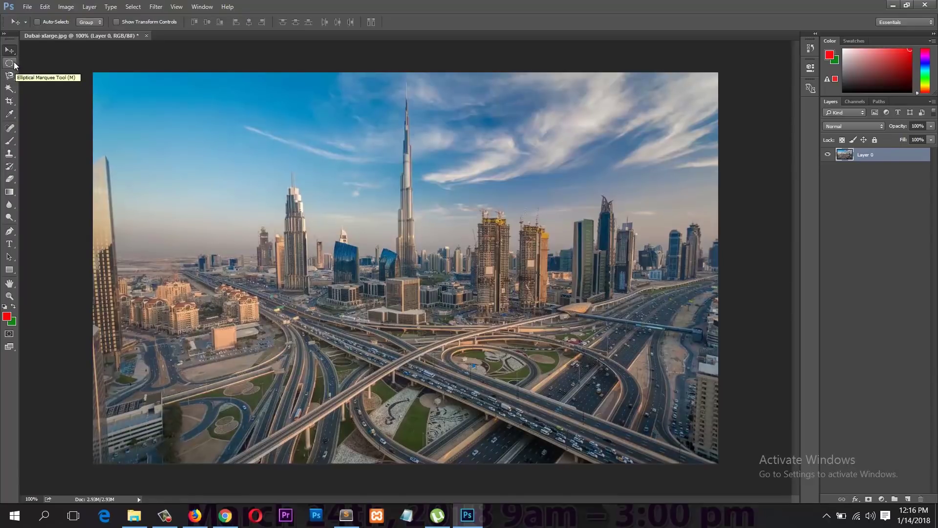
Step: Practice rectangular marquee selections on the photo, ending with one around the open sky beside the leftmost skyscraper
left_click(13, 64)
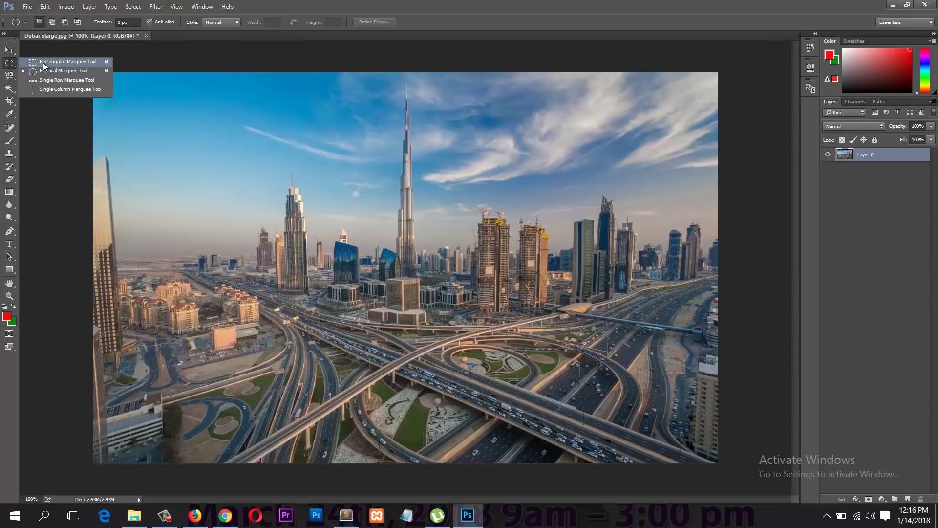
left_click(43, 62)
left_click_drag(439, 322, 511, 394)
left_click_drag(319, 163, 335, 152)
left_click(324, 156)
left_click_drag(134, 107, 355, 310)
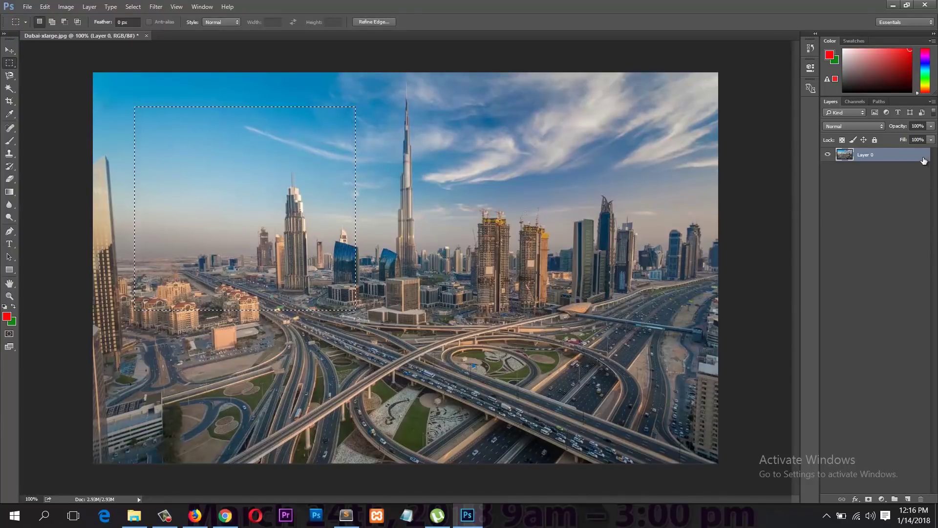
left_click(327, 178)
left_click_drag(126, 90, 267, 256)
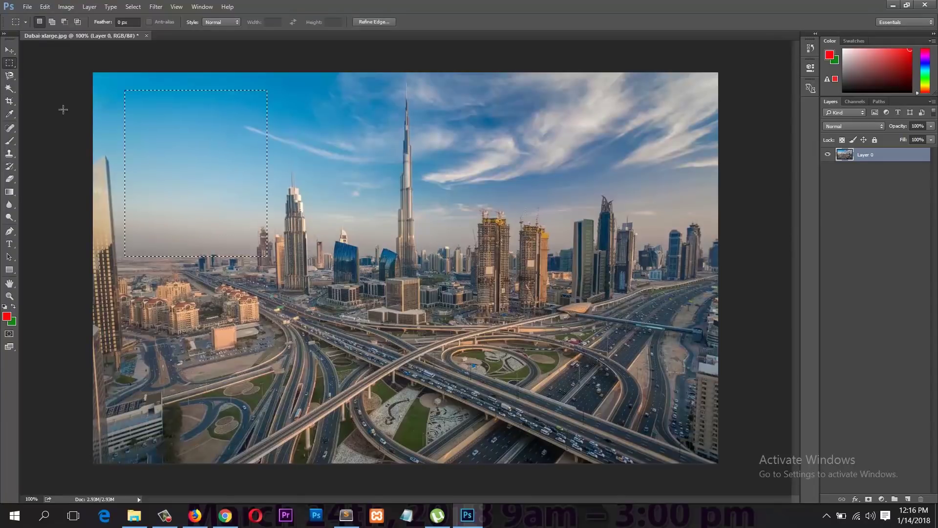
Step: Move the selected sky pixels onto the highways, undo that, and shift only the selection outline over the construction towers
left_click(10, 53)
left_click_drag(197, 150, 457, 308)
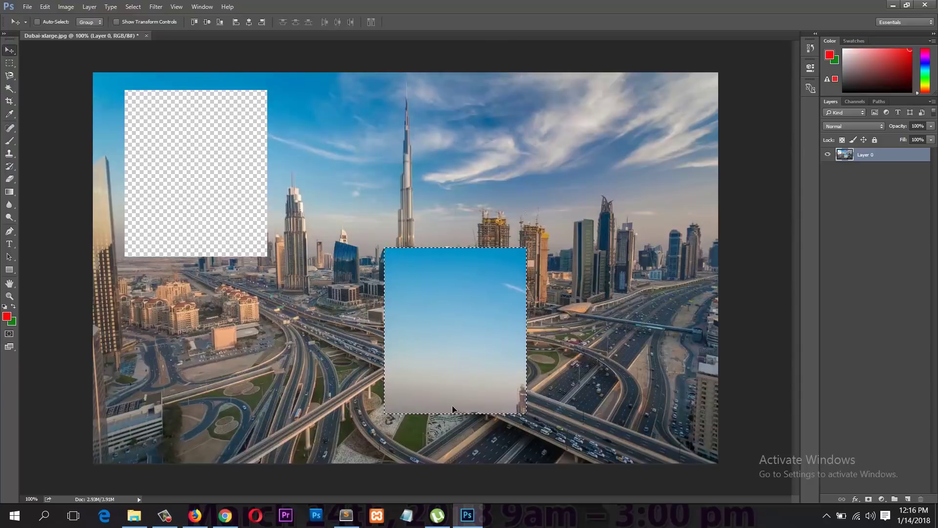
key("ctrl+z")
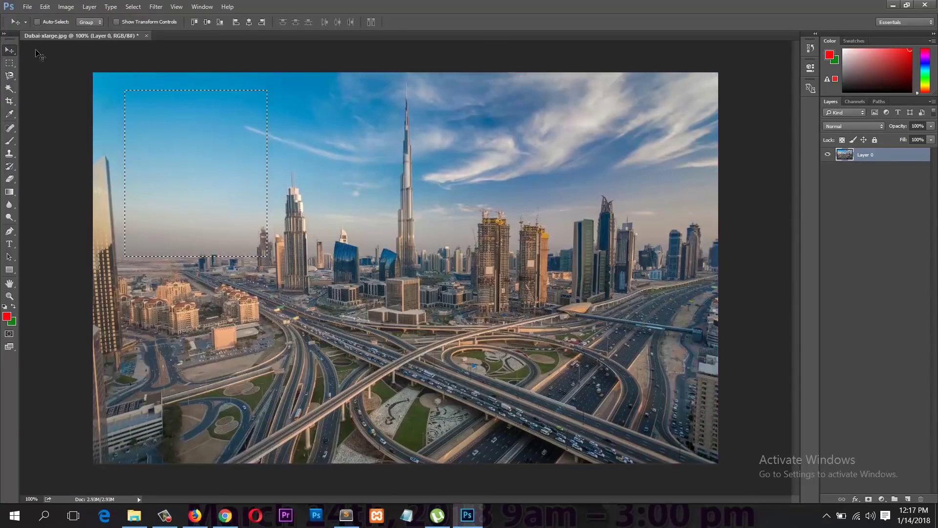
left_click(12, 66)
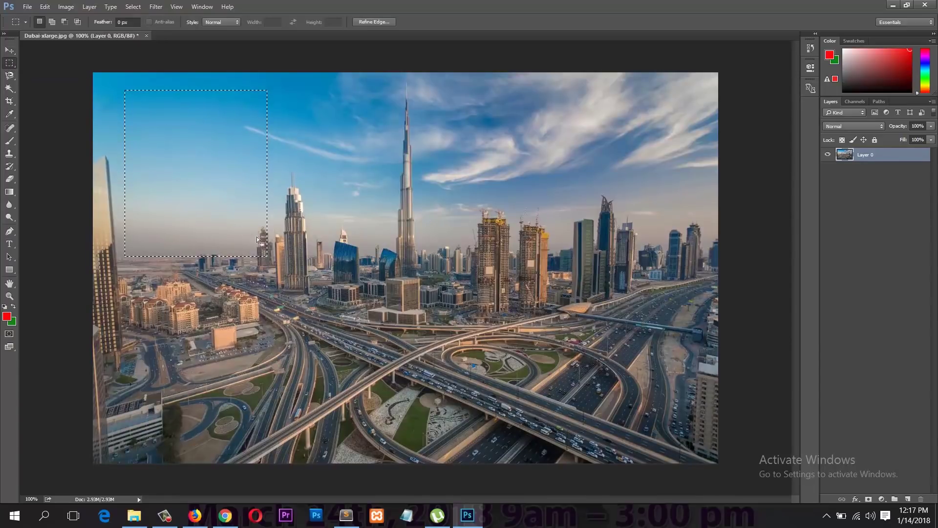
left_click_drag(233, 173, 662, 347)
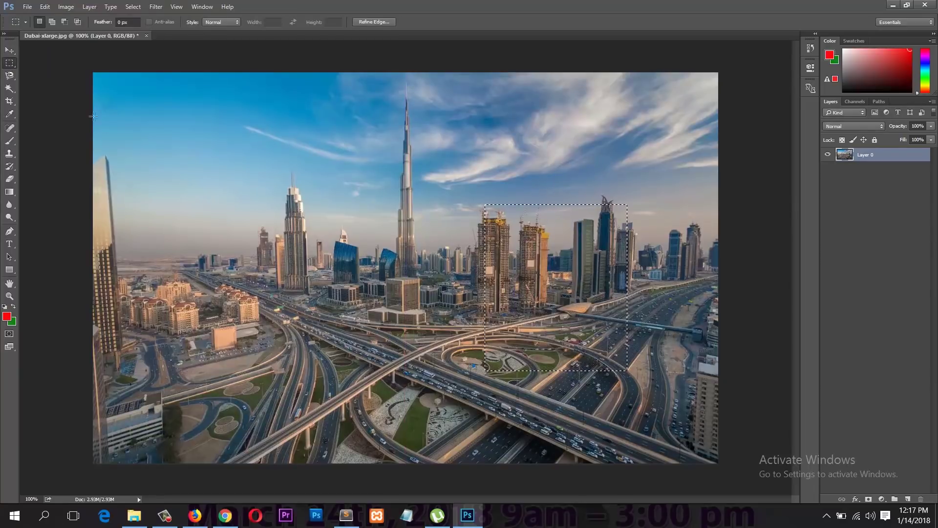
Step: Practice drawing several elliptical marquee selections over the sky and buildings, and clear the last one
right_click(10, 64)
left_click(32, 72)
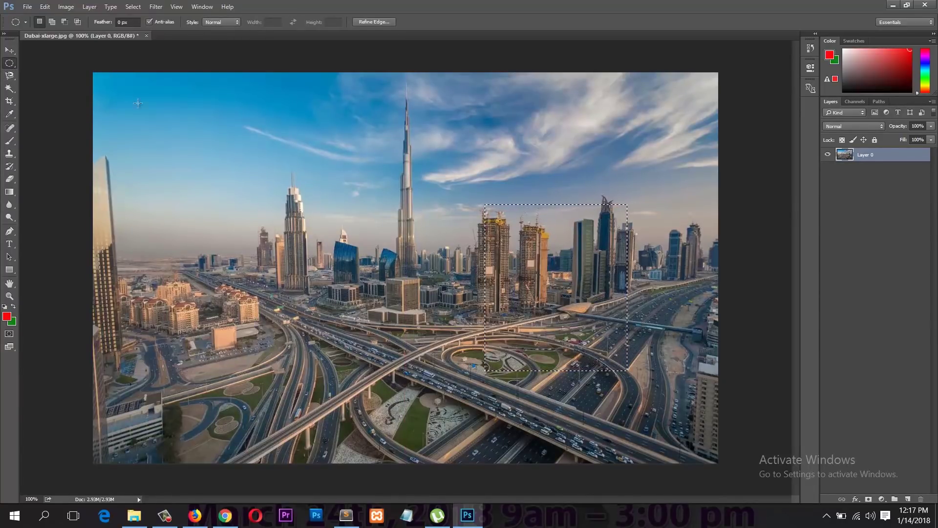
left_click_drag(141, 93, 390, 363)
left_click_drag(187, 119, 552, 273)
left_click_drag(127, 80, 331, 253)
left_click(169, 70)
left_click_drag(149, 91, 364, 342)
left_click(53, 105)
Step: Select a single pixel row across the upper sky, and replace it with a single pixel column just beside the tallest tower
left_click_drag(13, 67, 44, 78)
left_click(108, 144)
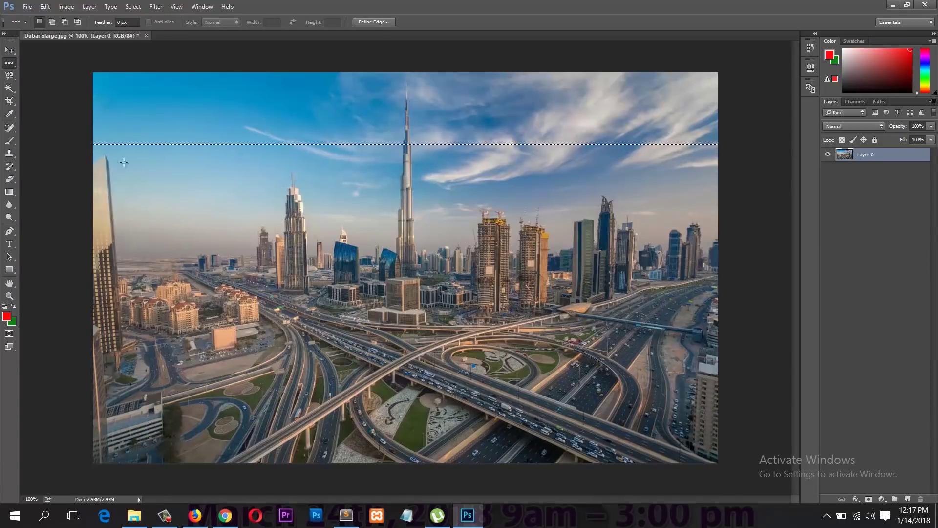
right_click(15, 67)
left_click(53, 93)
left_click(380, 174)
Step: Draw a freehand Lasso selection around the skyline's towers and the highways below them
left_click(11, 76)
left_click(10, 77)
right_click(10, 76)
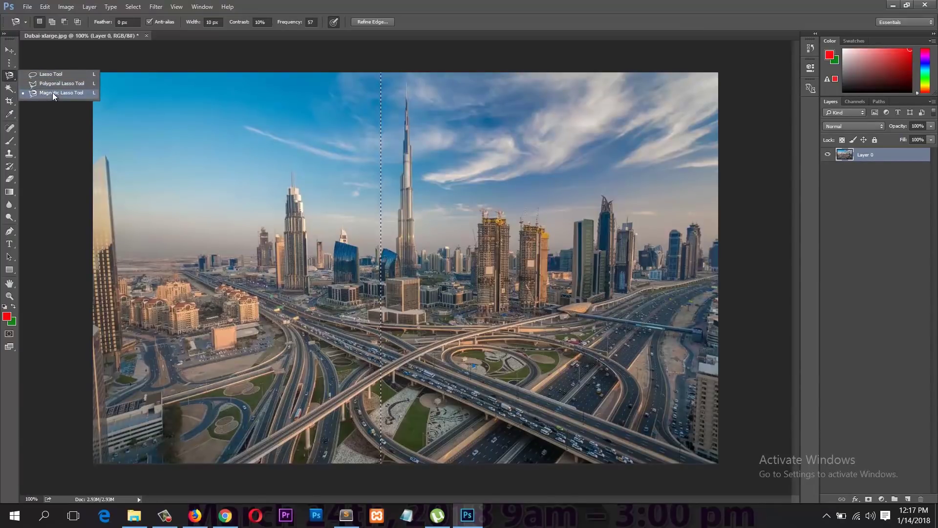
left_click(51, 75)
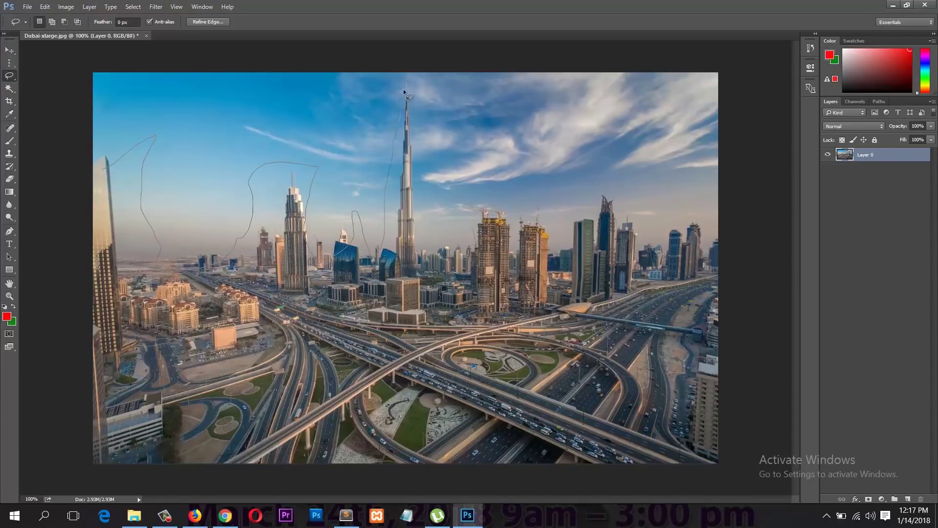
mouse_move(636, 358)
left_mouse_down()
mouse_move(458, 402)
mouse_move(111, 380)
mouse_move(95, 219)
left_mouse_up()
left_click_drag(132, 179, 312, 258)
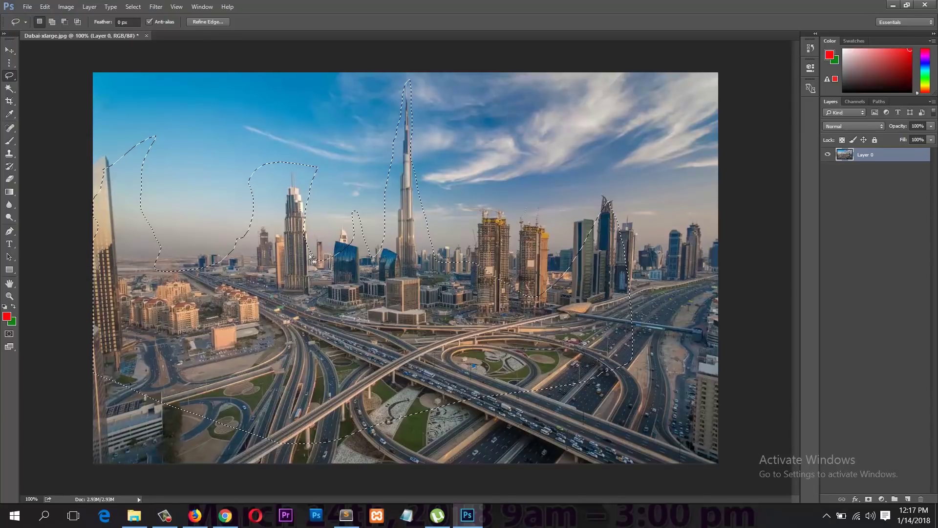
Step: Move the lassoed skyline pixels to the right with the Move tool and undo the move
left_click(9, 50)
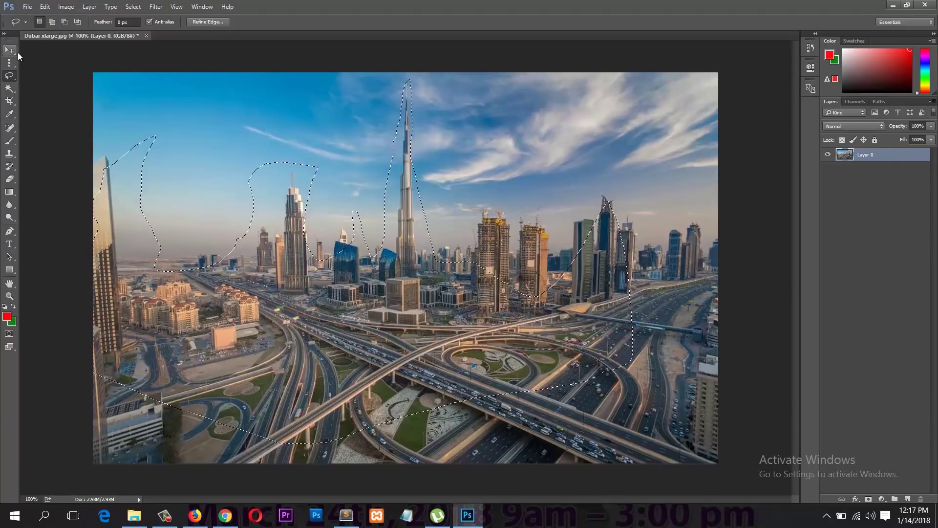
left_click_drag(241, 321, 323, 333)
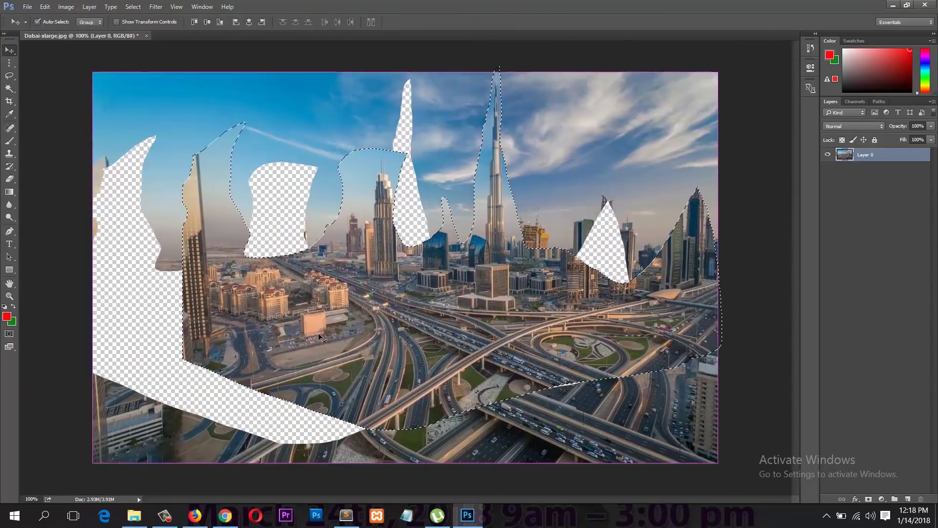
key("ctrl+z")
Step: Shift only the lasso selection outline to the right in two moves, undoing a move of the selected pixels in between
left_click(10, 63)
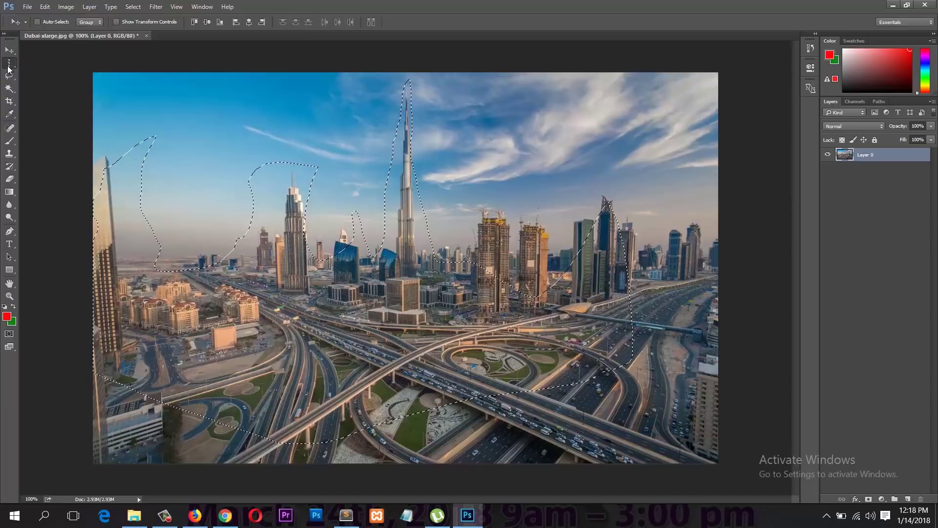
left_click_drag(259, 261, 296, 255)
left_click(10, 50)
left_click_drag(187, 288, 191, 314)
key("ctrl+z")
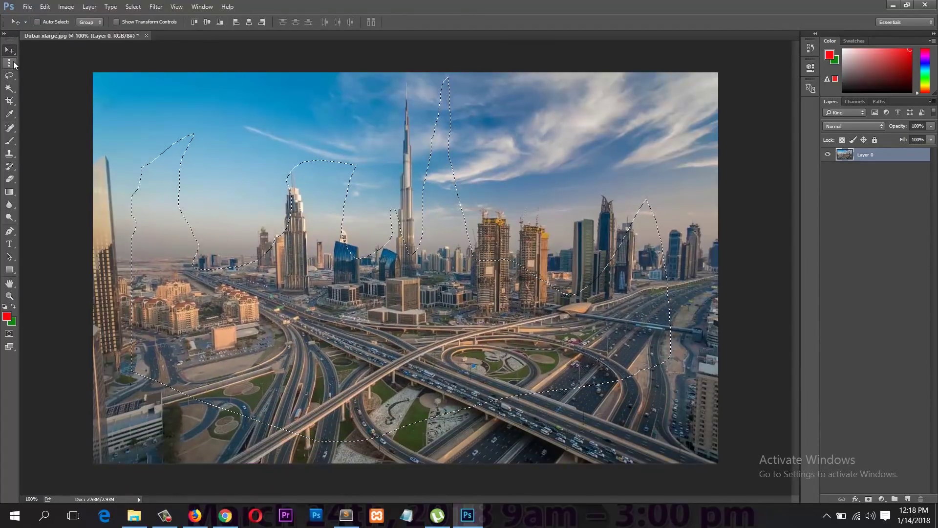
left_click(14, 62)
left_click_drag(344, 240, 382, 249)
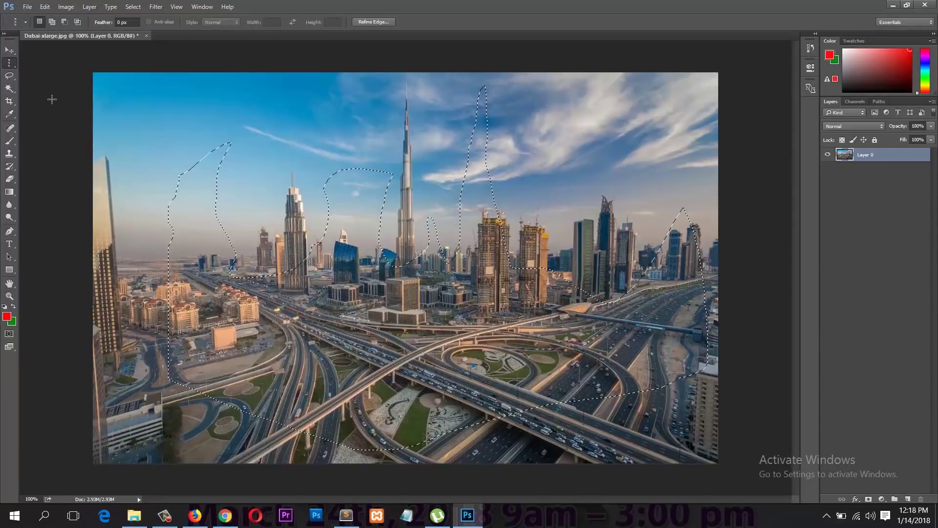
Step: Clear the lasso selection and draw a straight-edged selection across the sky and skyline with the Polygonal Lasso Tool
left_click(9, 77)
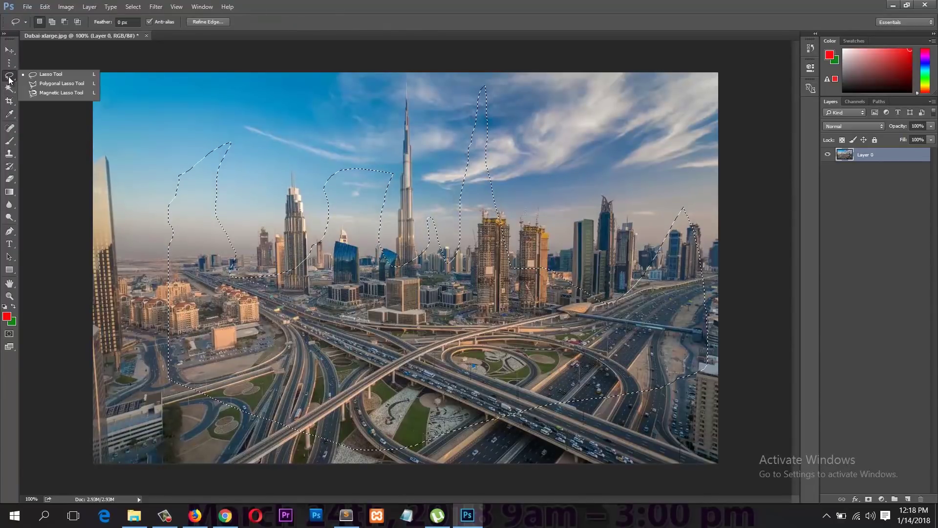
left_click(72, 83)
key("ctrl+d")
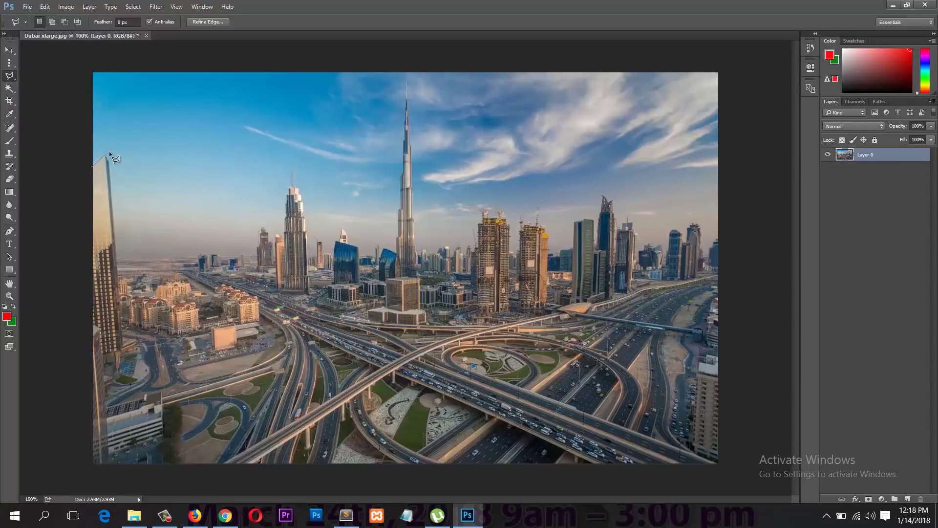
left_click(107, 166)
left_click(167, 255)
left_click(203, 252)
left_click(304, 214)
double_click(317, 156)
Step: Zoom in and out repeatedly around the polygonal selection to view it at different magnifications
scroll(310, 196, "up", 3)
scroll(310, 195, "down", 4)
scroll(220, 184, "up", 3)
scroll(157, 168, "down", 2)
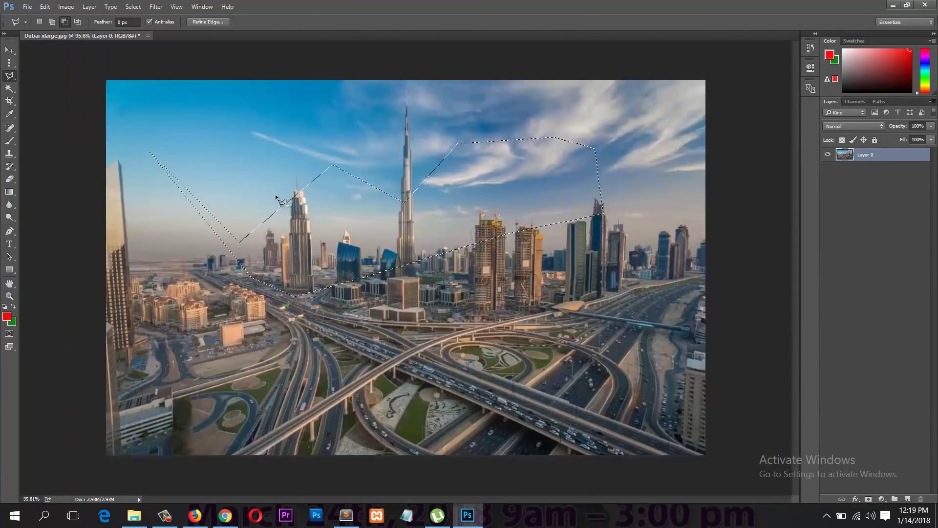
scroll(275, 194, "up", 1)
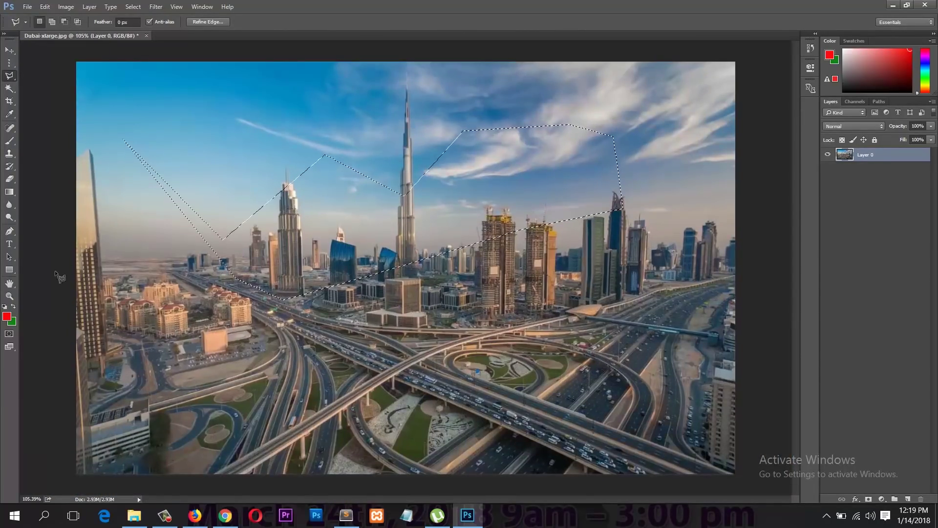
Step: Magnify the spire of the tower left of the tallest skyscraper to 800% with the Zoom tool
left_click(10, 297)
left_click(300, 174)
left_click(268, 151)
left_click(220, 115)
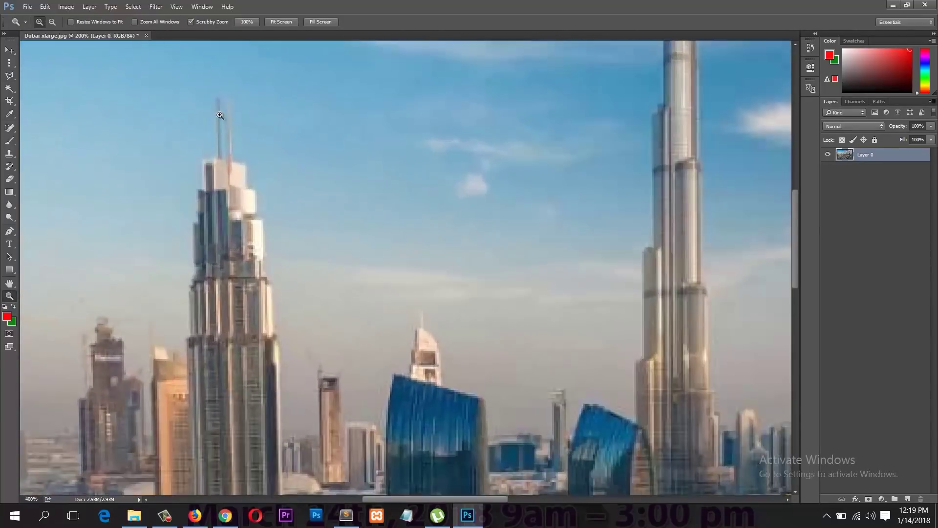
left_click(220, 116)
left_click(223, 126)
left_click(227, 138)
left_click(230, 150)
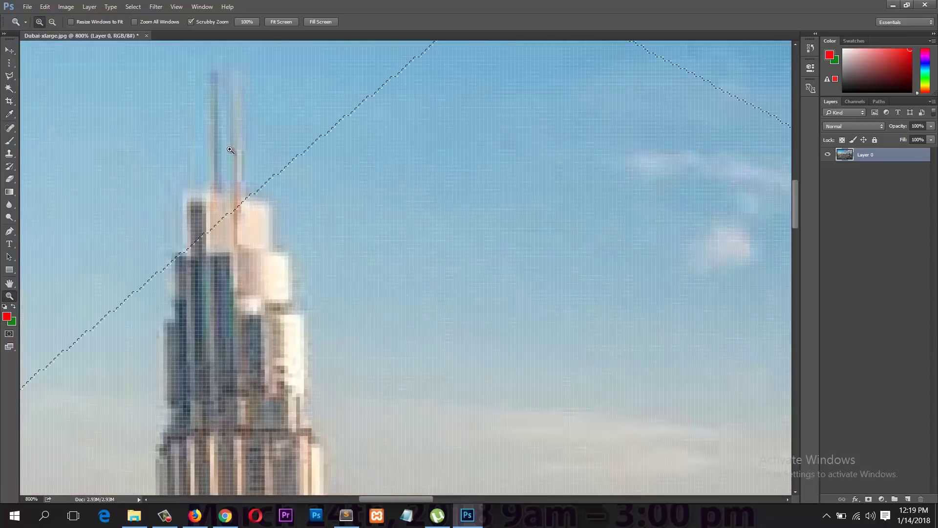
Step: Practice temporary zoom-out and scrubby zooming, and set the Zoom tool to Zoom Out to reduce the view to 200%
key("alt")
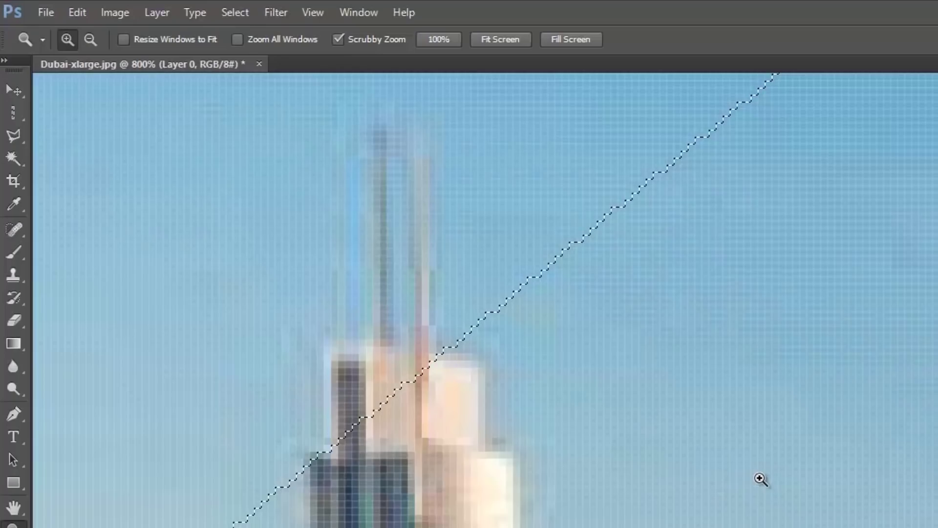
left_click(761, 478, "alt")
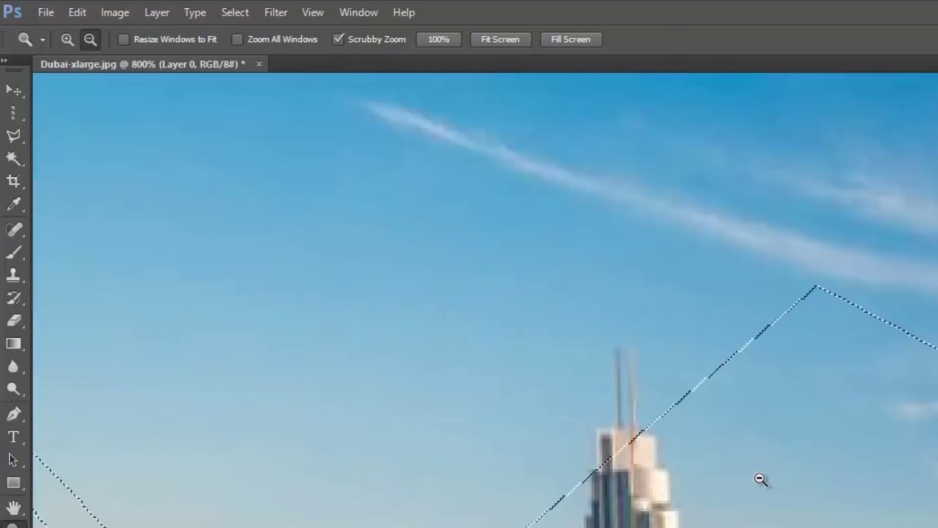
left_click_drag(761, 479, 684, 440)
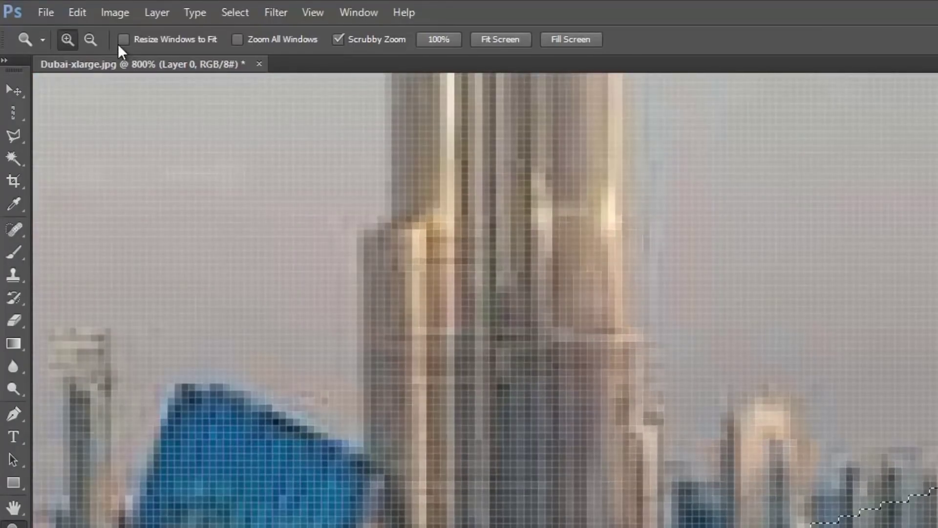
left_click(94, 39)
left_click_drag(614, 321, 618, 320)
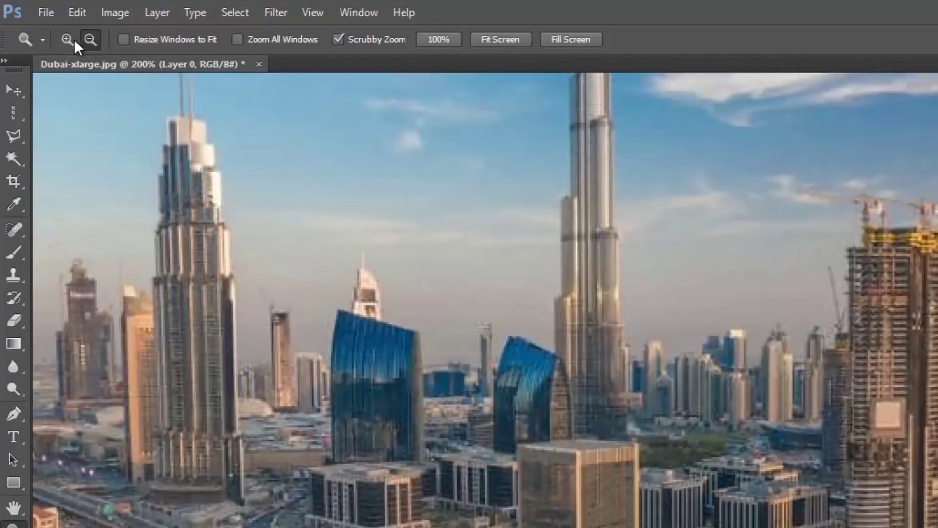
Step: Alternate the view between Fit Screen and Fill Screen, and scrub the zoom out to 99.2%
left_click_drag(484, 264, 485, 264)
left_click(505, 34)
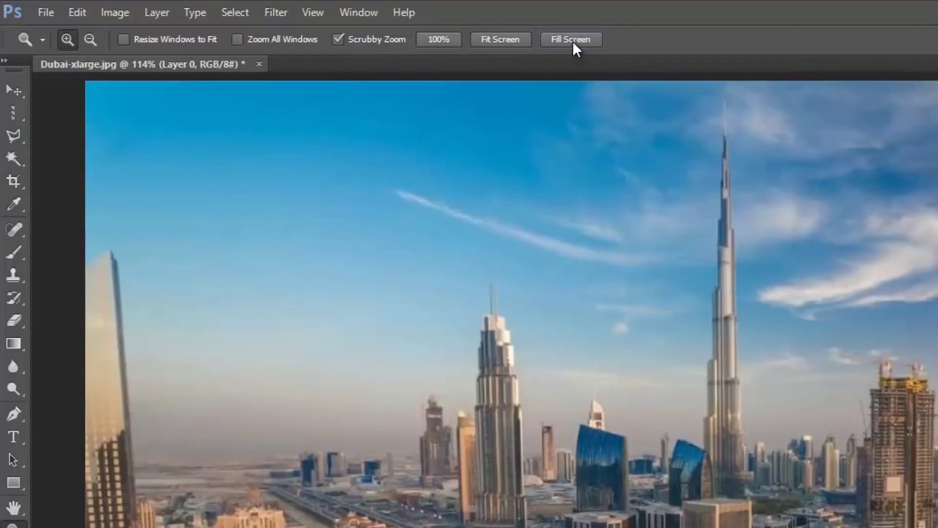
left_click(573, 41)
left_click(514, 42)
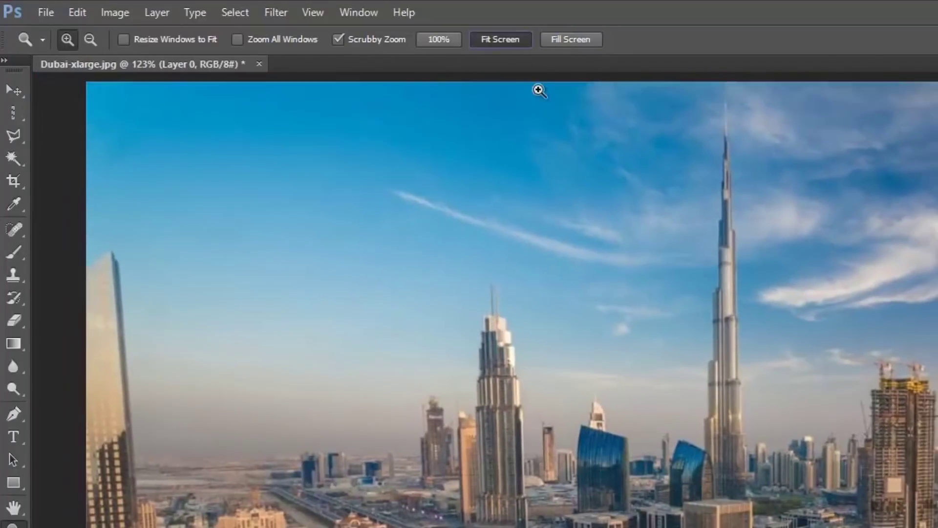
left_click_drag(703, 356, 539, 335)
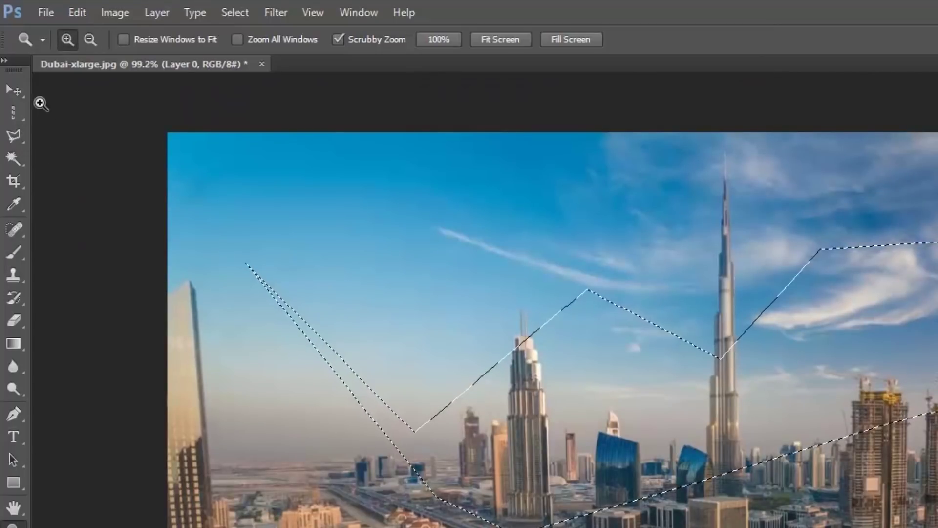
Step: Trace a selection around the whole sky along the skyline and photo edges with the Magnetic Lasso Tool
left_click(19, 131)
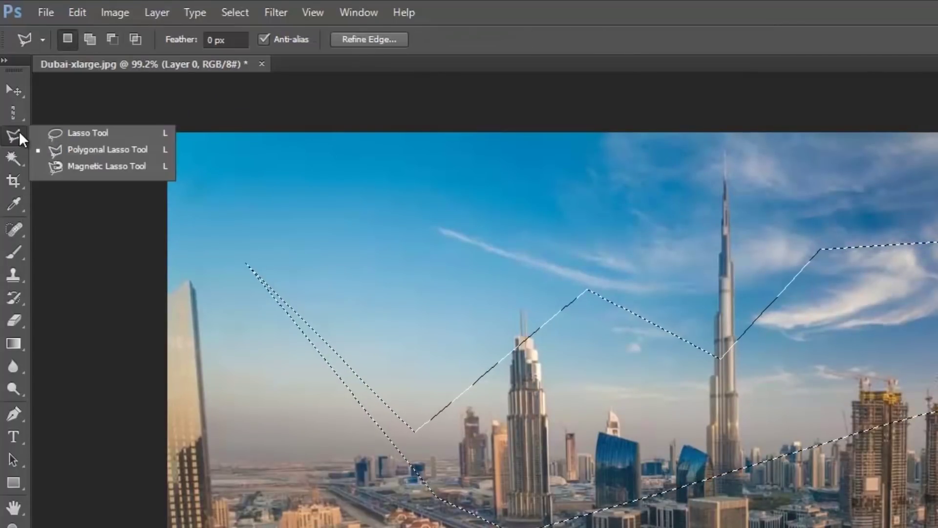
left_click(80, 166)
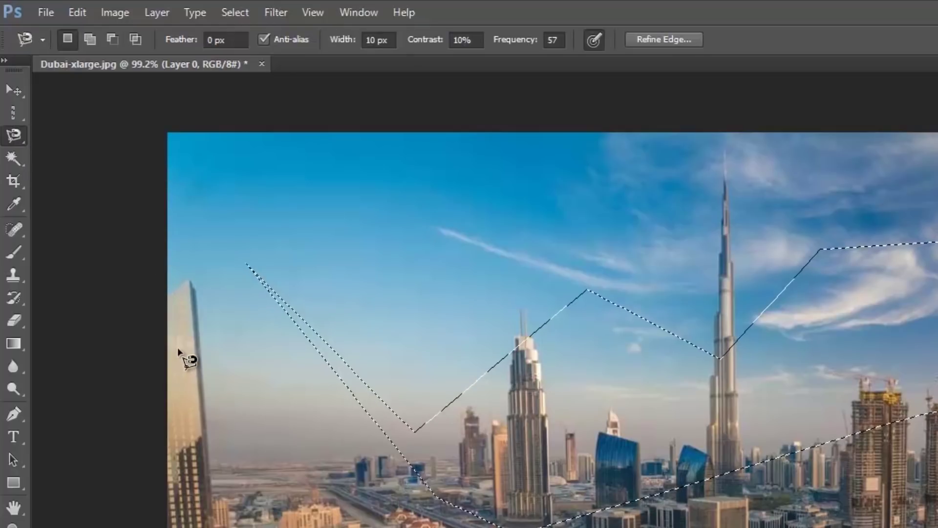
left_click(169, 299)
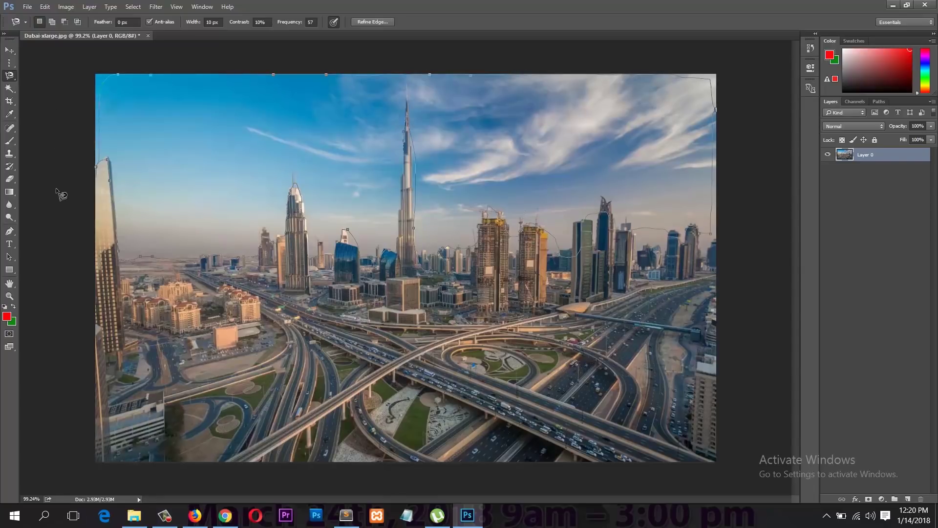
left_click(96, 165)
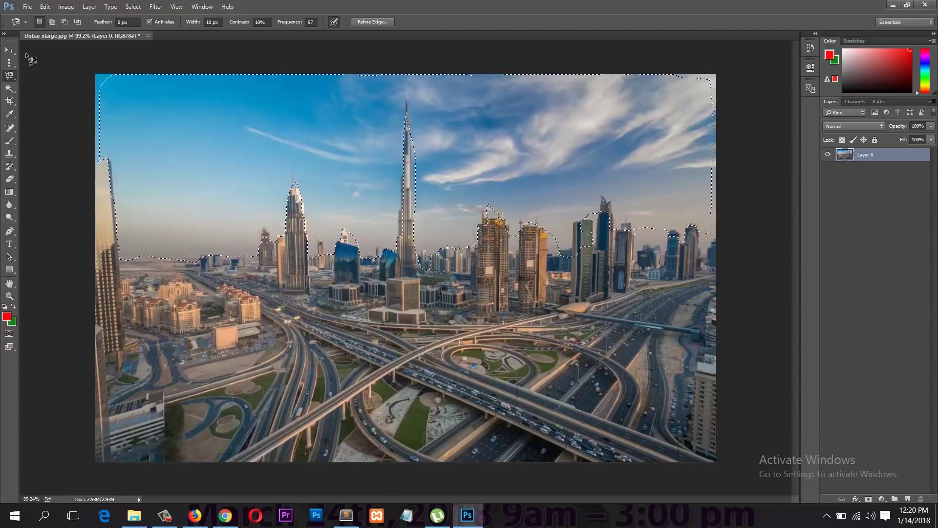
Step: Try moving the selected sky down over the roads, and undo the move
left_click(10, 51)
left_click_drag(256, 187, 343, 350)
key("ctrl+z")
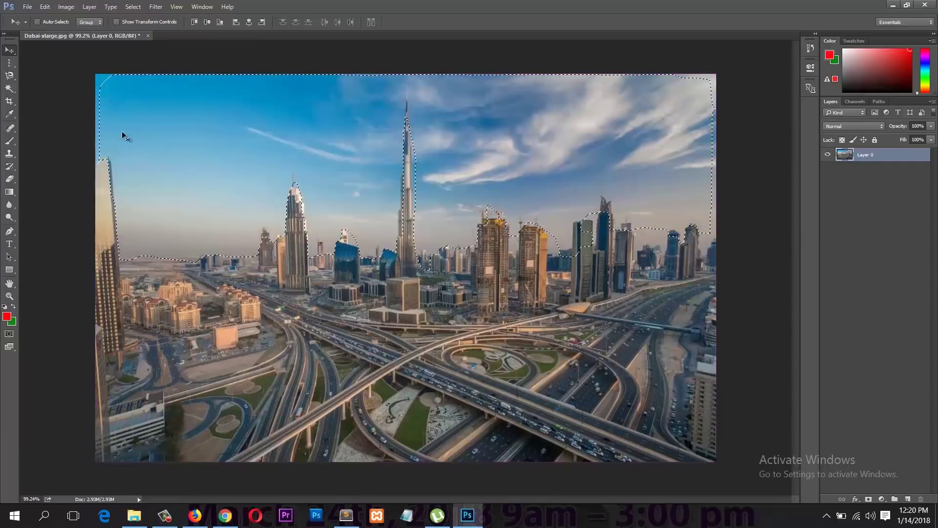
Step: Clear the sky selection using the Elliptical Marquee Tool and return to the Move tool
left_click_drag(10, 62, 21, 70)
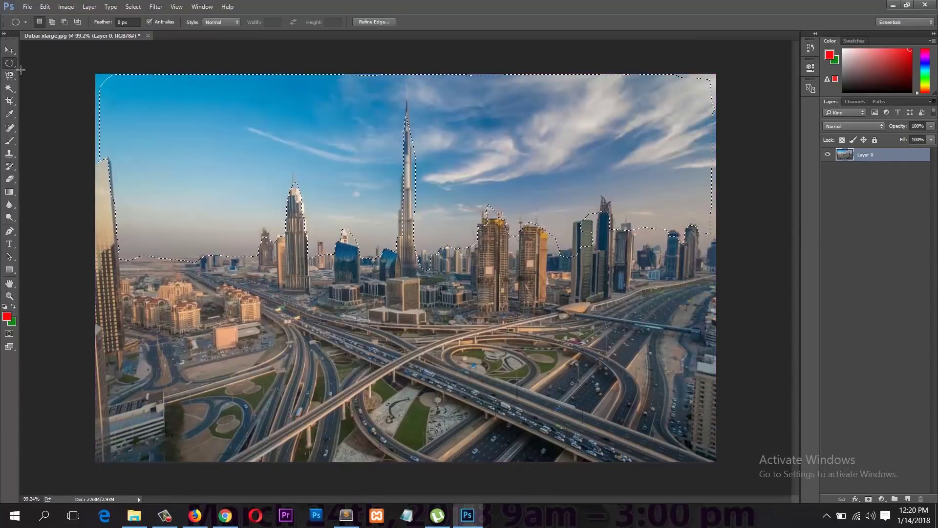
left_click(8, 51)
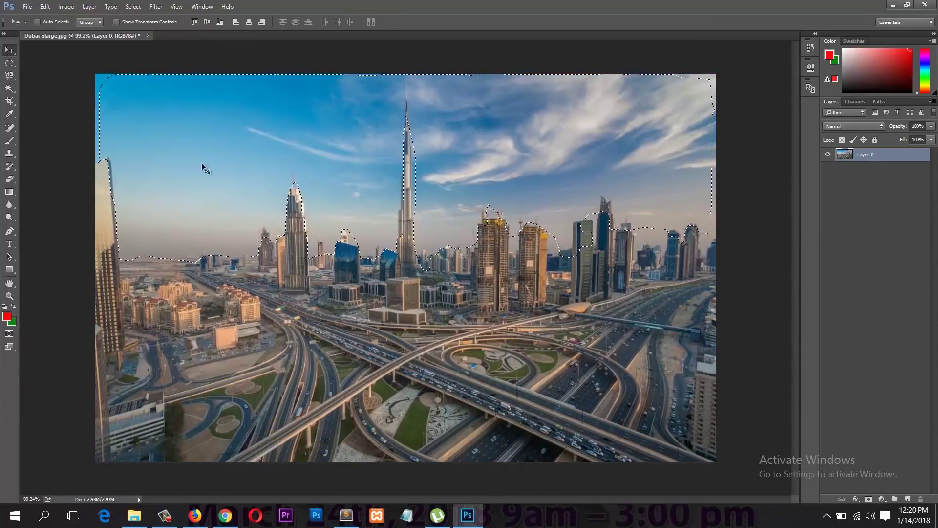
left_click(9, 62)
left_click(103, 121)
left_click(8, 51)
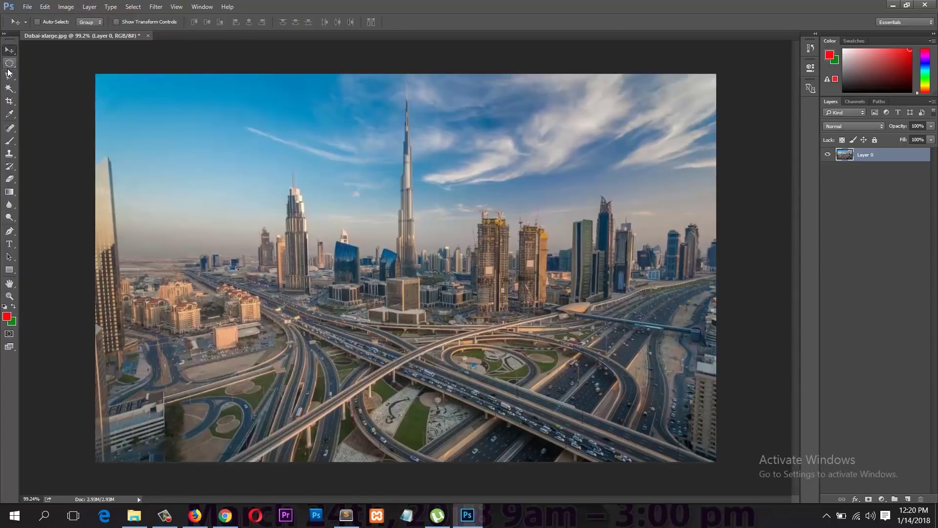
Step: Sample several areas of the photo with the Magic Wand Tool at tolerance 32, and clear the selection
right_click(9, 87)
left_click(49, 99)
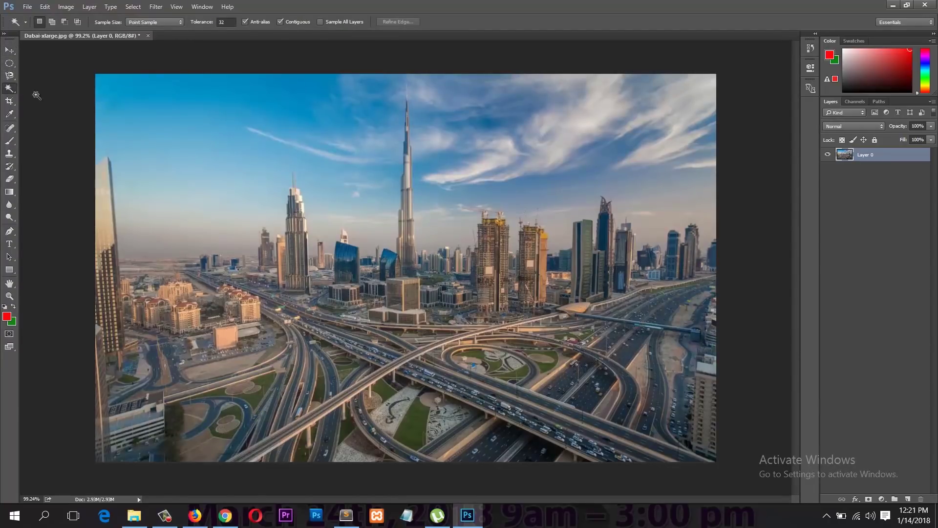
left_click(270, 194)
left_click(379, 315)
left_click(511, 230)
left_click(804, 197)
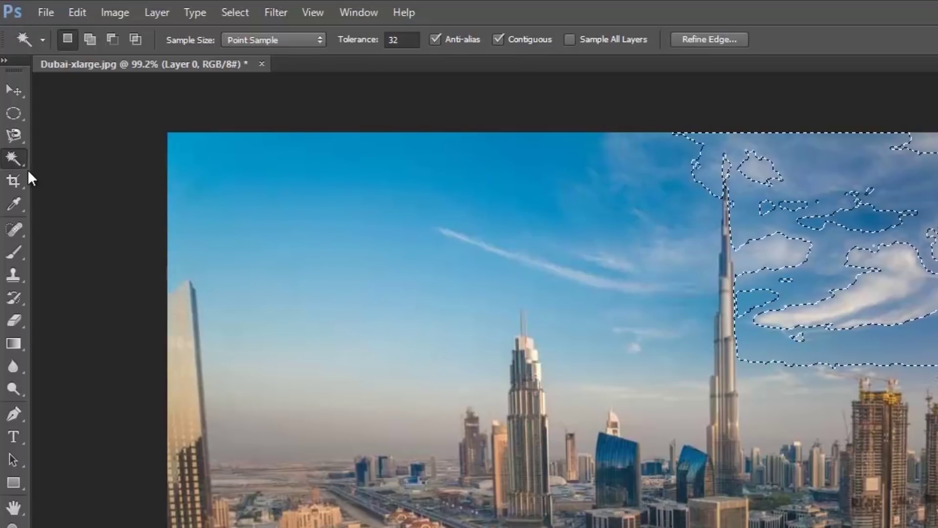
left_click(326, 277)
left_click(467, 209)
key("ctrl+d")
Step: Sample different spots with the contiguous Magic Wand and select the light blue sky band left of the tallest skyscraper
left_click(306, 195)
left_click(274, 230)
left_click(288, 184)
left_click(295, 182)
left_click(277, 262)
left_click(377, 310)
left_click(342, 242)
key("ctrl+d")
left_click(342, 230)
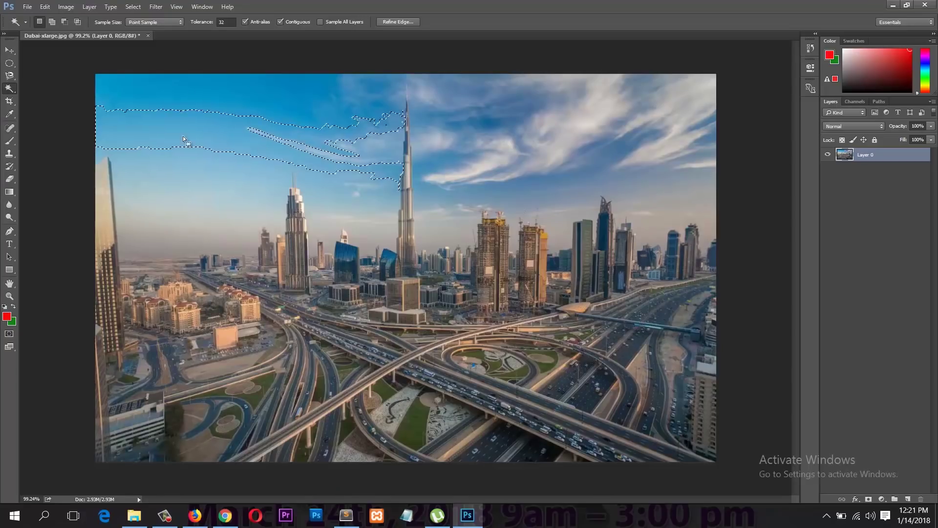
left_click(183, 134)
left_click(403, 185)
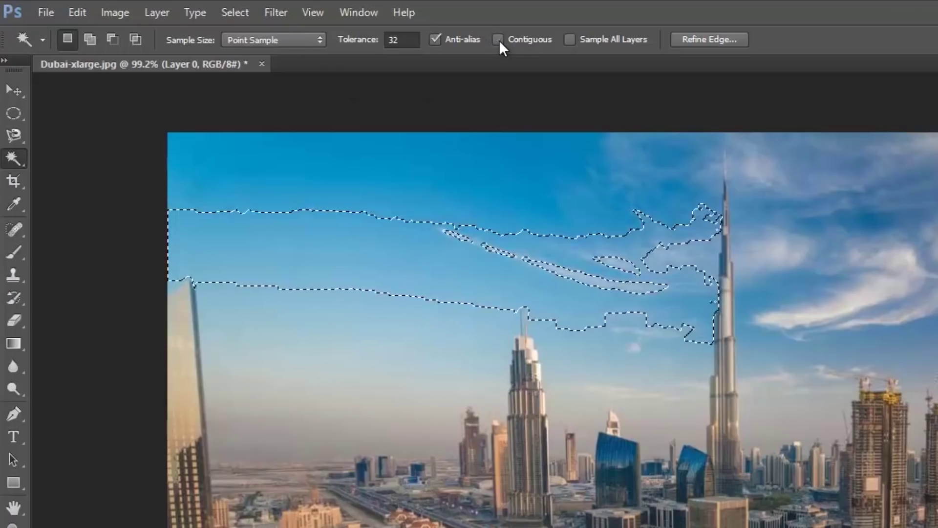
Step: With Contiguous off, select matching tones across the photo by sampling the sky and the dark road with the Magic Wand
left_click(264, 224)
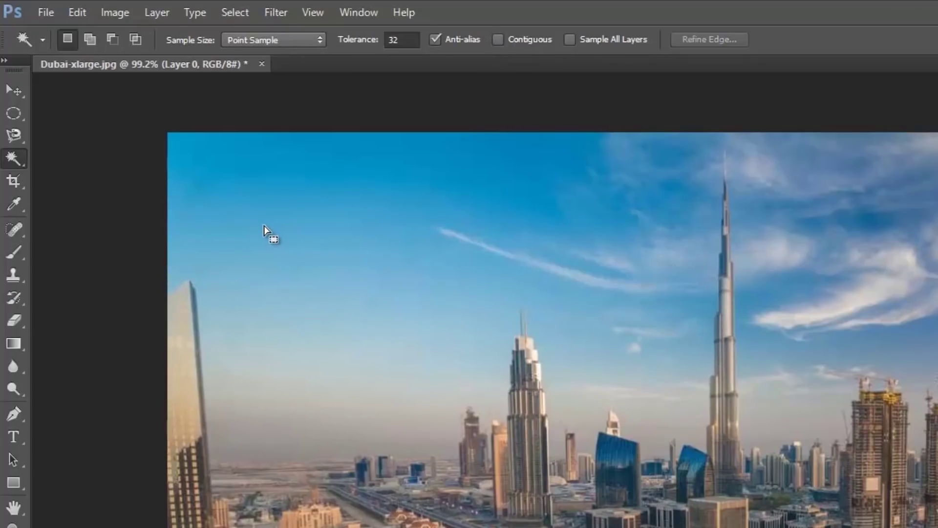
left_click(304, 294)
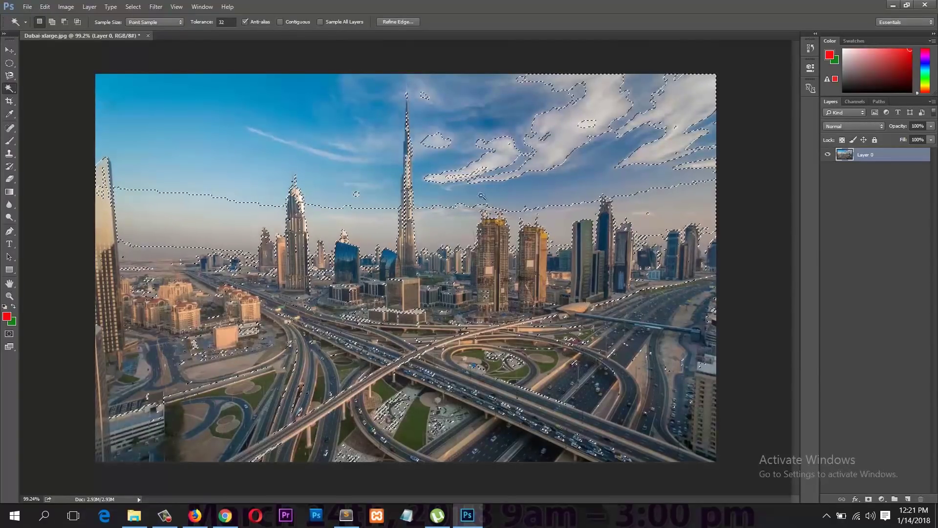
left_click(494, 157)
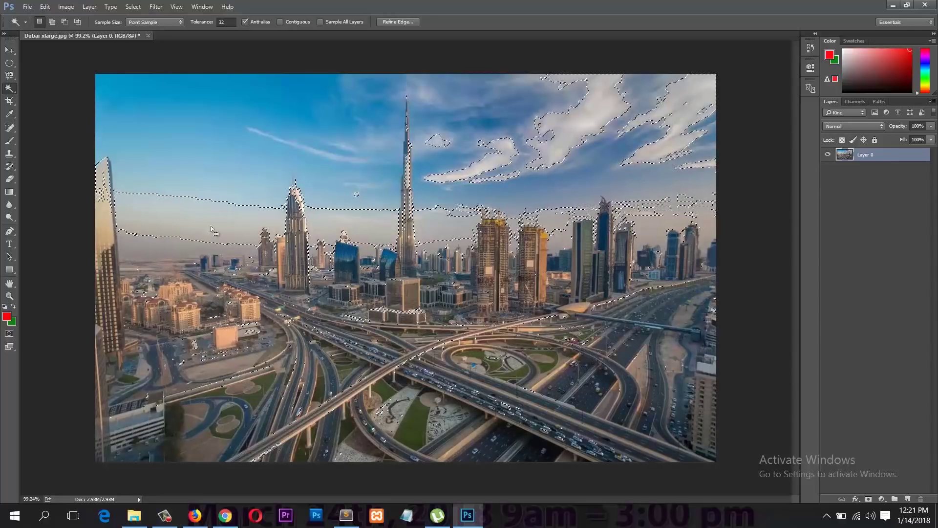
left_click(164, 111)
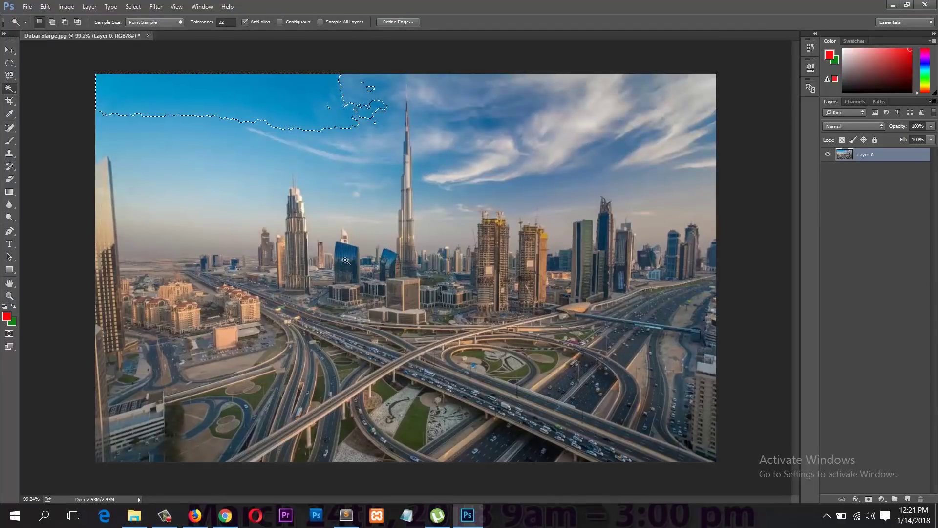
left_click(629, 399)
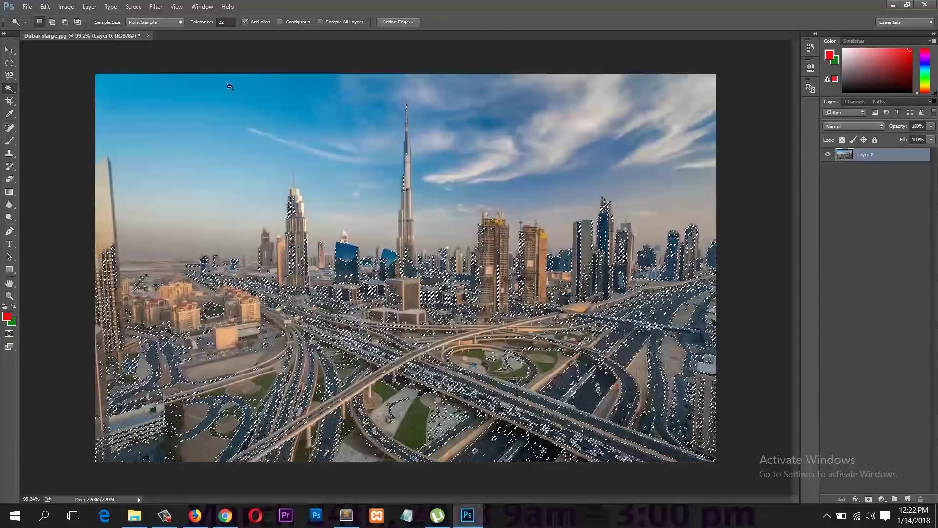
Step: Select the dark highway beside the roundabout with Contiguous on, and select it again with Contiguous off
left_click(286, 20)
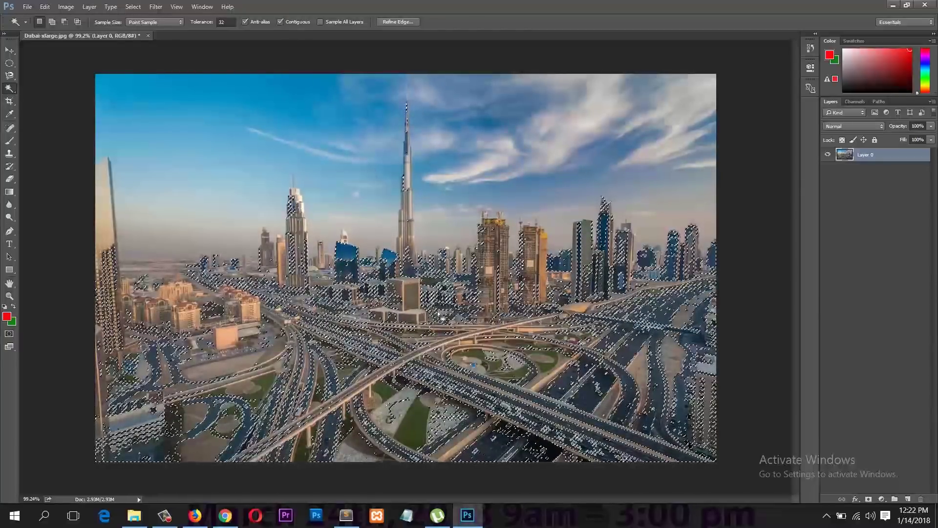
left_click(572, 386)
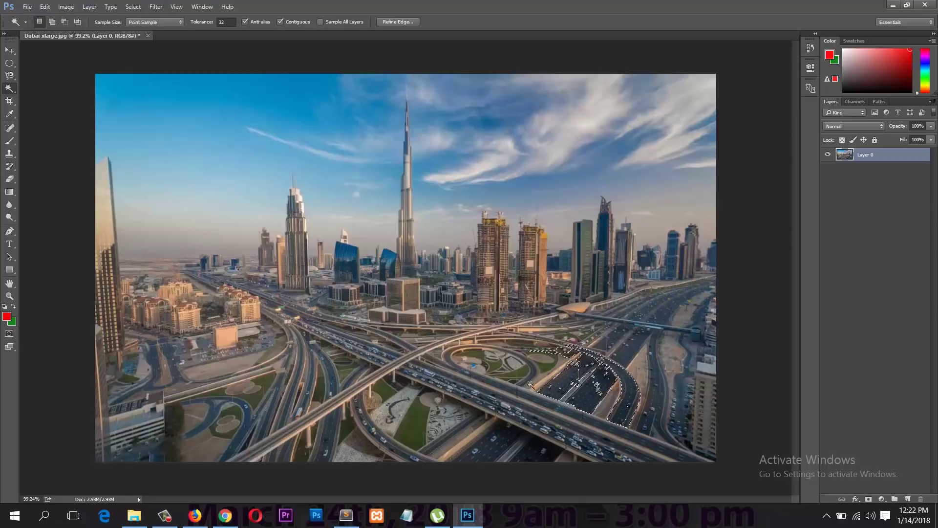
left_click(290, 23)
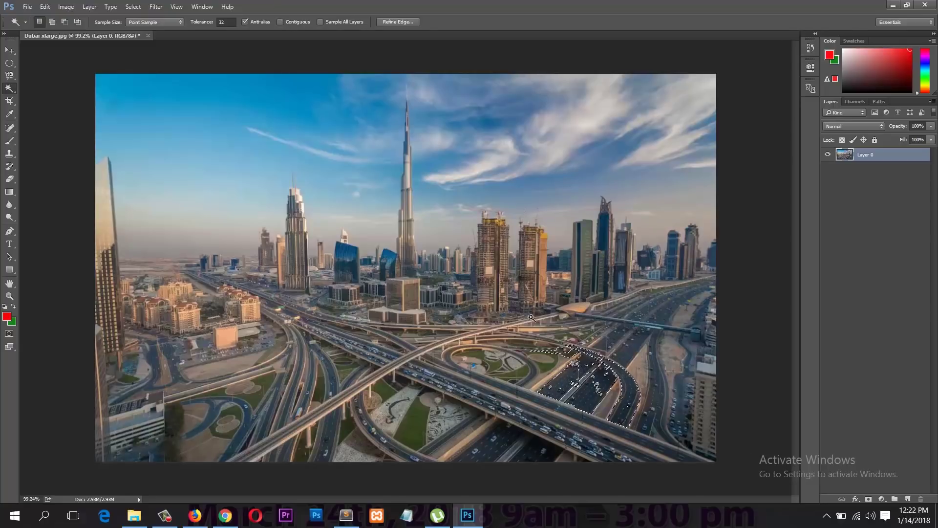
left_click(564, 382)
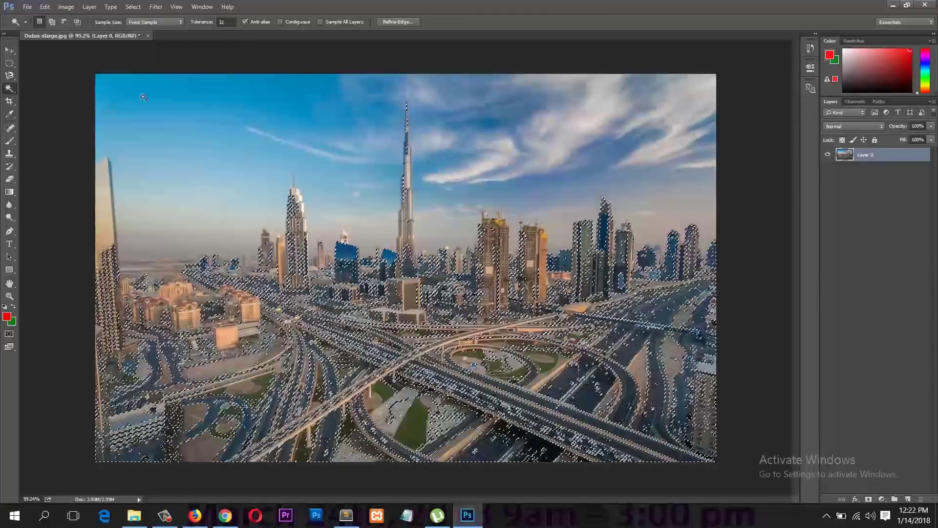
Step: Add the sky left of the tallest skyscraper to the selection with the Quick Selection Tool
right_click(10, 89)
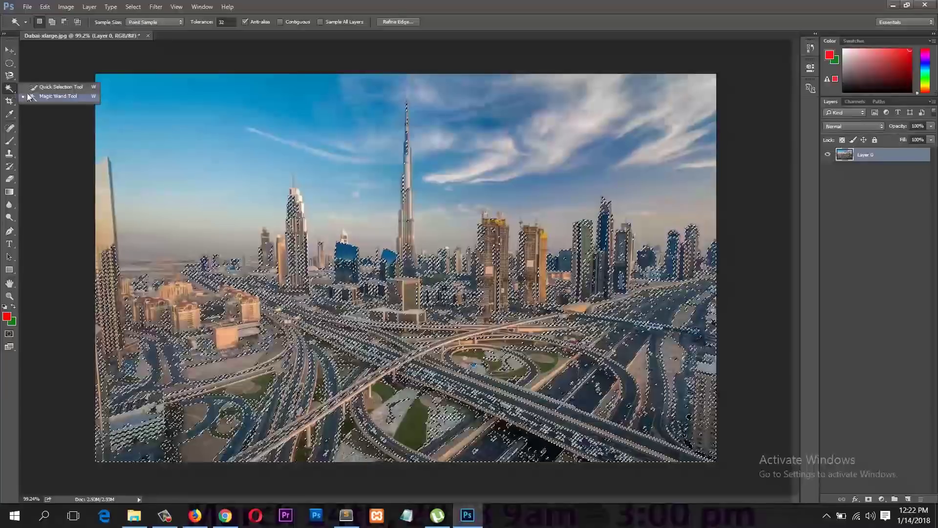
left_click(54, 87)
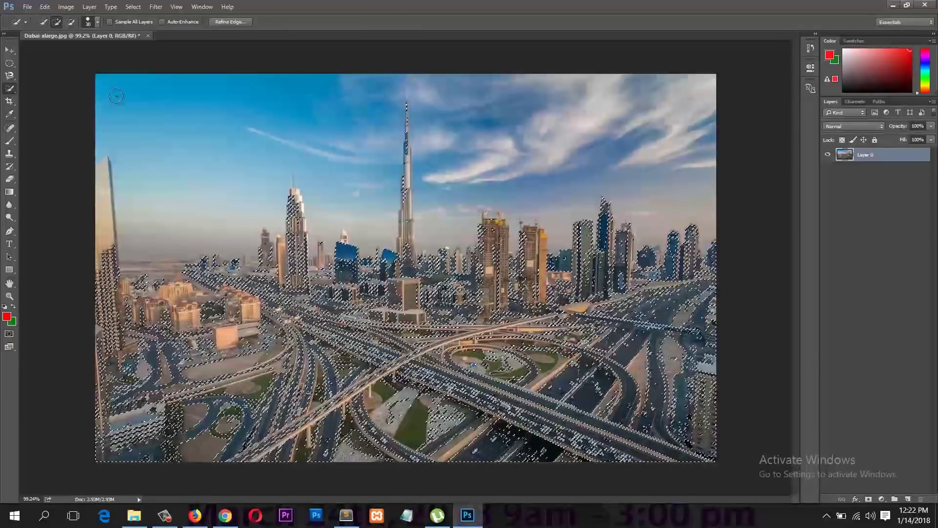
mouse_move(162, 115)
left_mouse_down()
mouse_move(221, 159)
mouse_move(247, 153)
left_mouse_up()
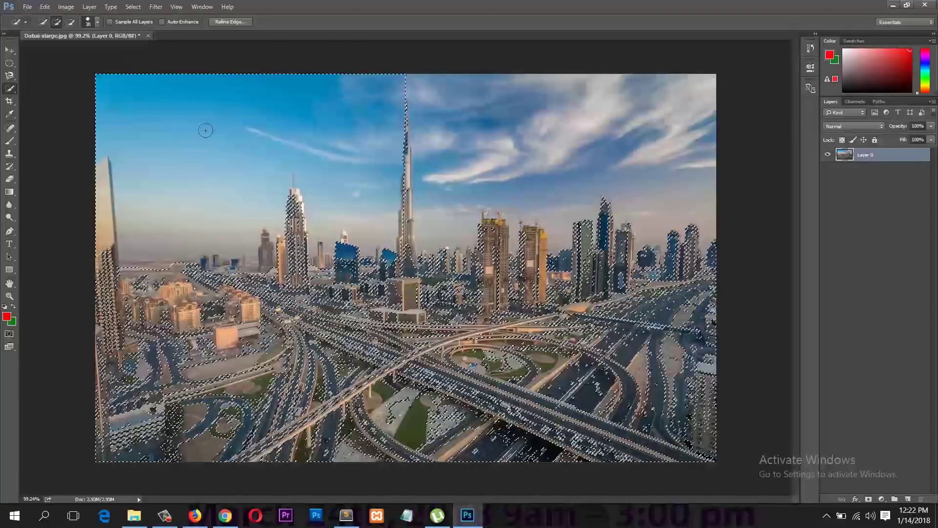
Step: Switch to the Elliptical Marquee Tool and deselect everything
left_click(9, 63)
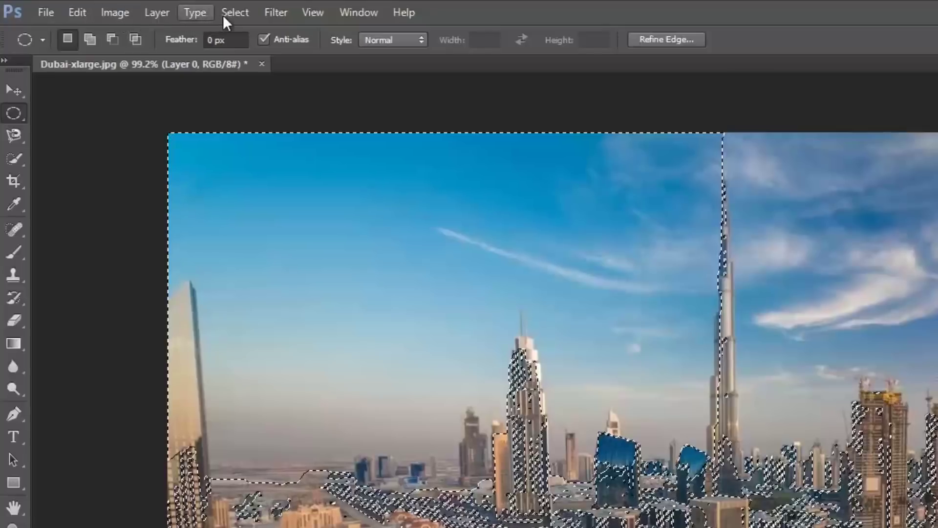
left_click(127, 7)
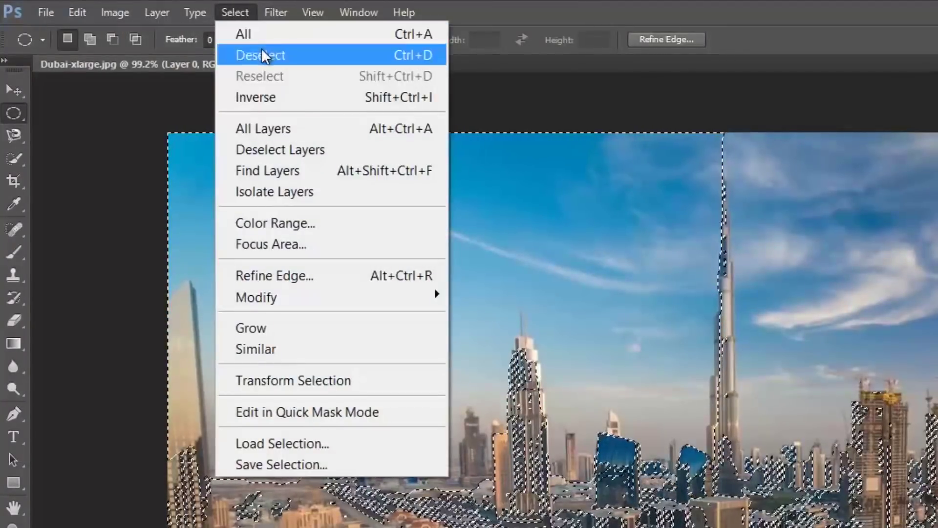
left_click(262, 49)
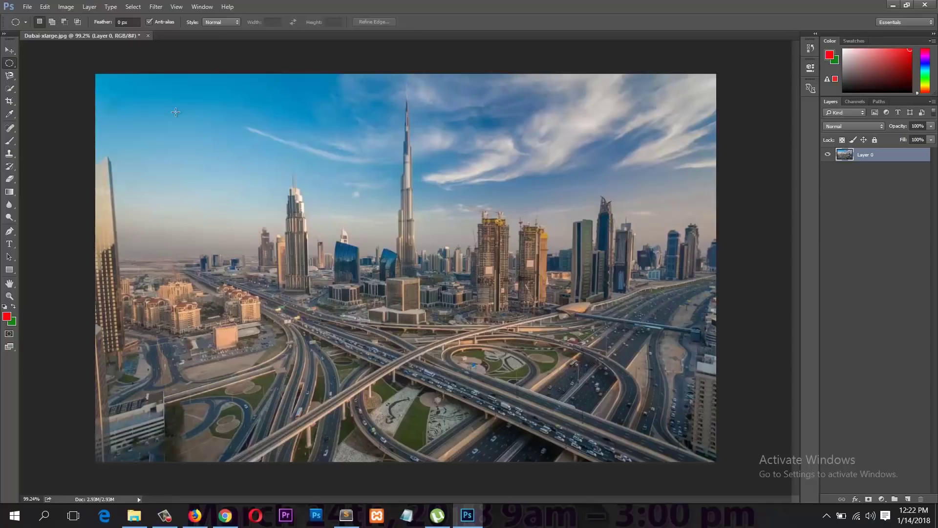
Step: Draw a circular selection over the sky and the tower left of the tallest skyscraper, and invert the selection back and forth
left_click_drag(166, 107, 335, 273)
key("ctrl+shift+i")
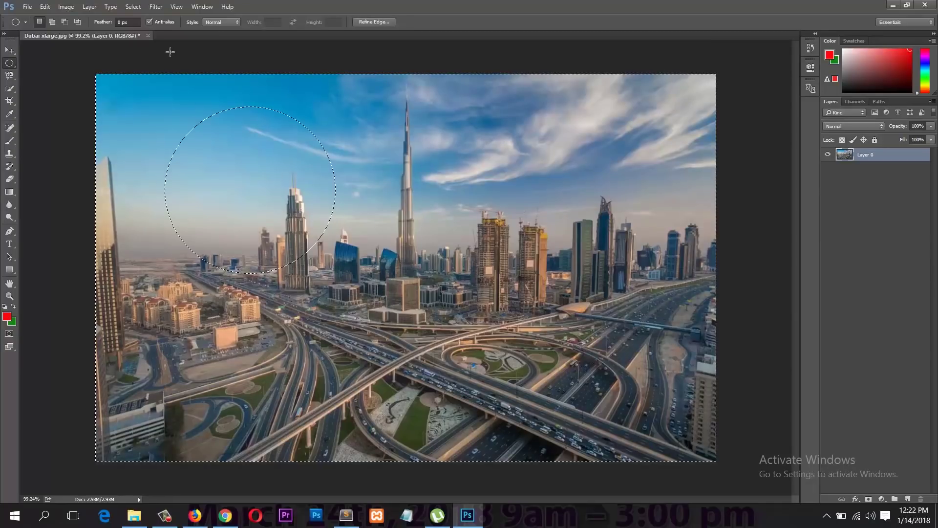
key("shift")
key("ctrl+shift+i")
key("ctrl+shift+u")
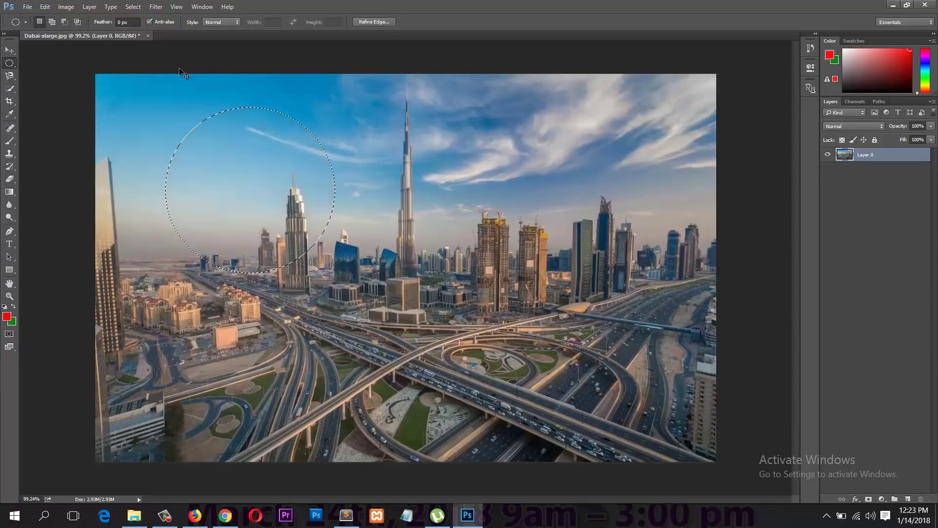
Step: Invert the selection and the colors outside the circle, and undo back to the unselected photo
key("ctrl+shift+i")
key("ctrl+i")
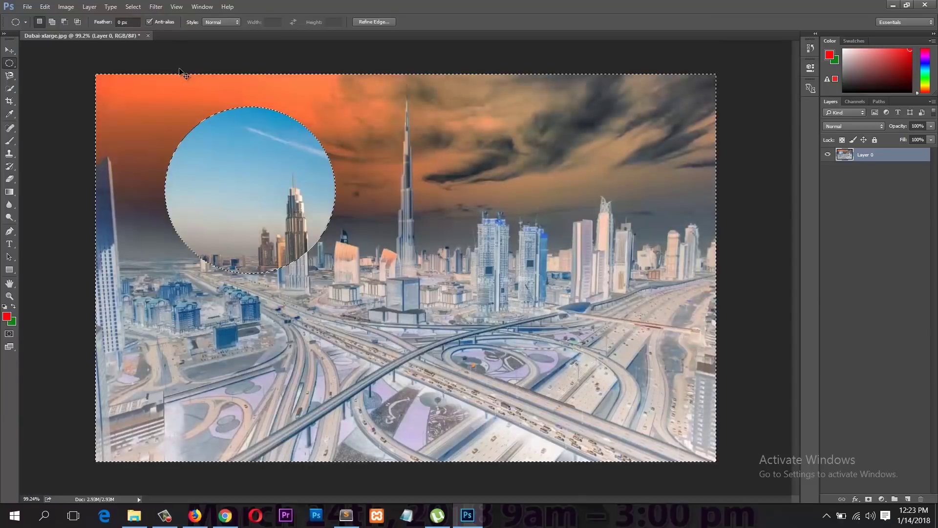
key("ctrl+z")
key("ctrl+alt+z")
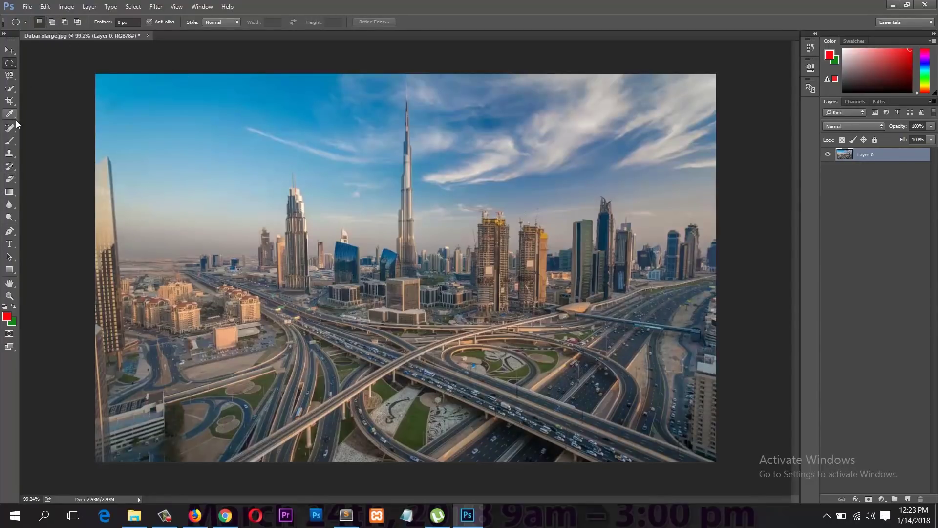
Step: Crop the photo to a wide horizontal strip of the skyline with the Crop Tool, and undo the crop
left_click(14, 101)
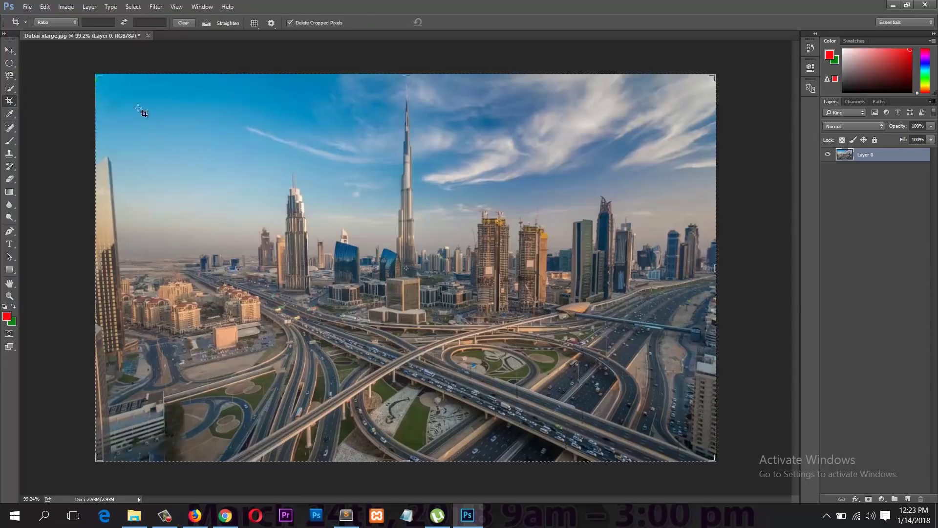
left_click_drag(408, 72, 410, 162)
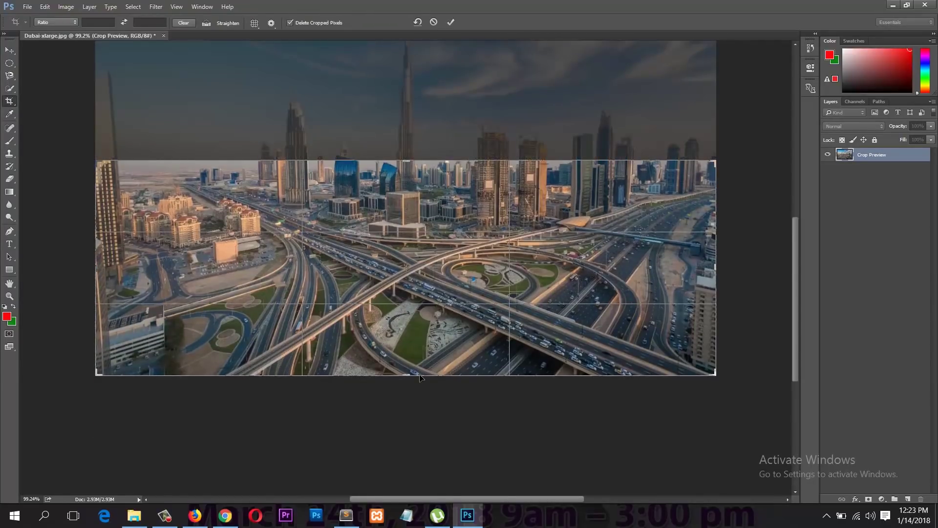
left_click_drag(417, 375, 418, 343)
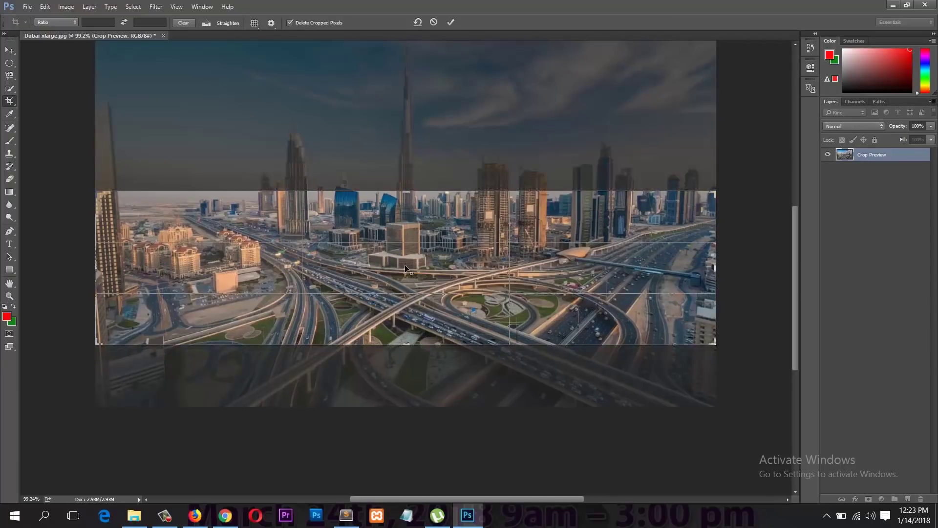
left_click_drag(400, 221, 404, 331)
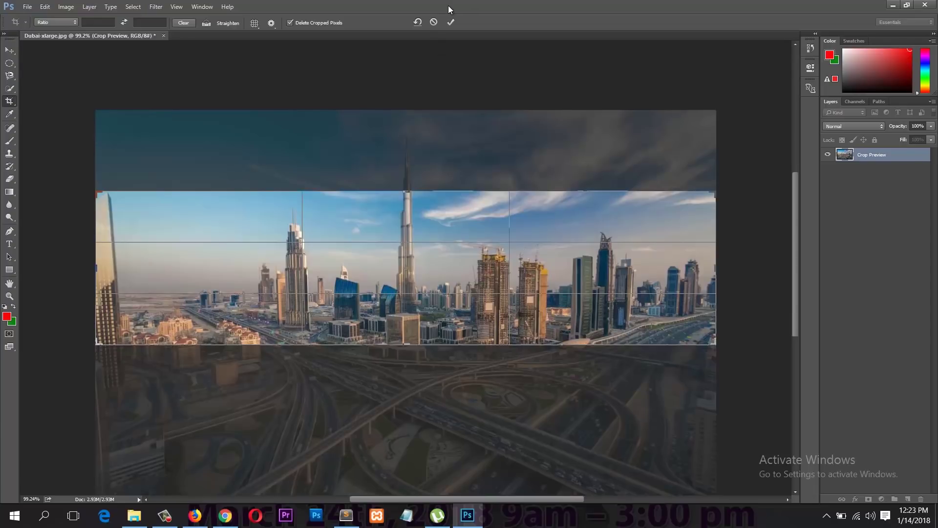
left_click(451, 22)
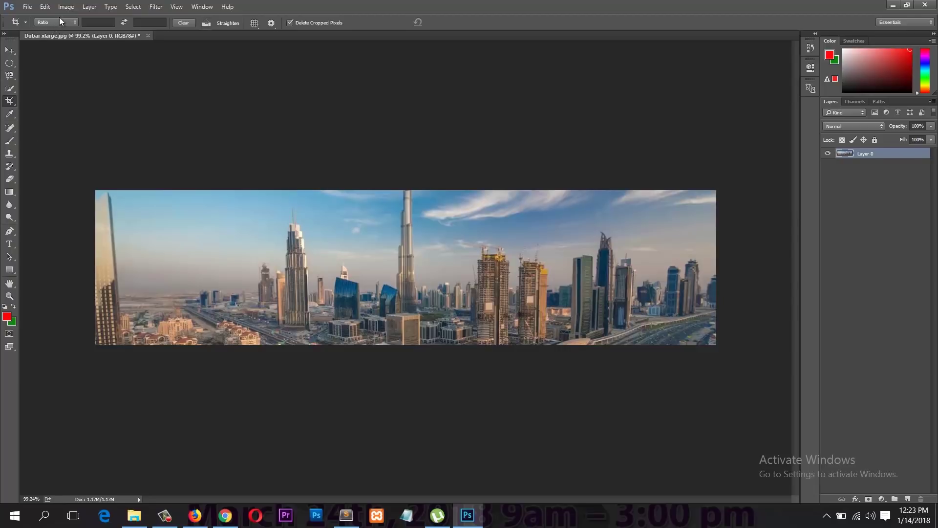
left_click(45, 6)
left_click(85, 17)
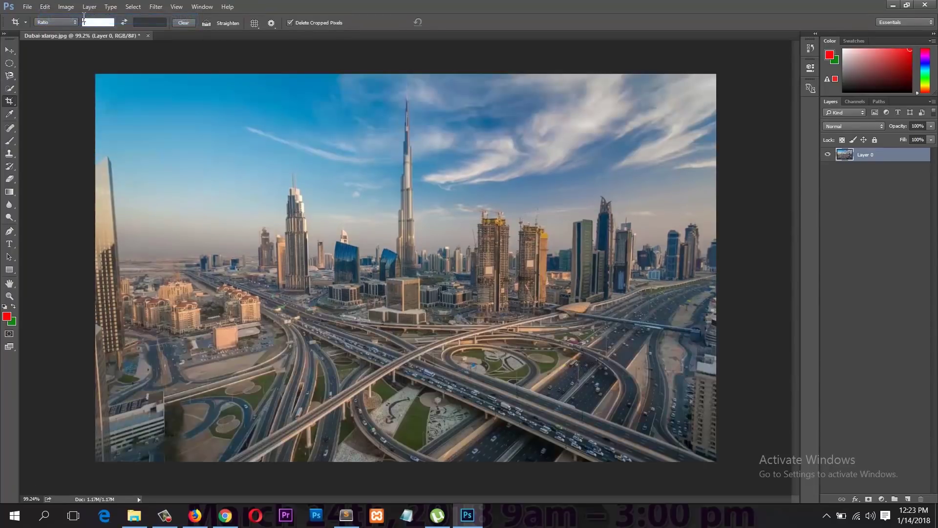
Step: Paint a looping red Brush stroke across the sky and towers, undo it, and switch to the Elliptical Marquee Tool with nothing selected
left_click(13, 51)
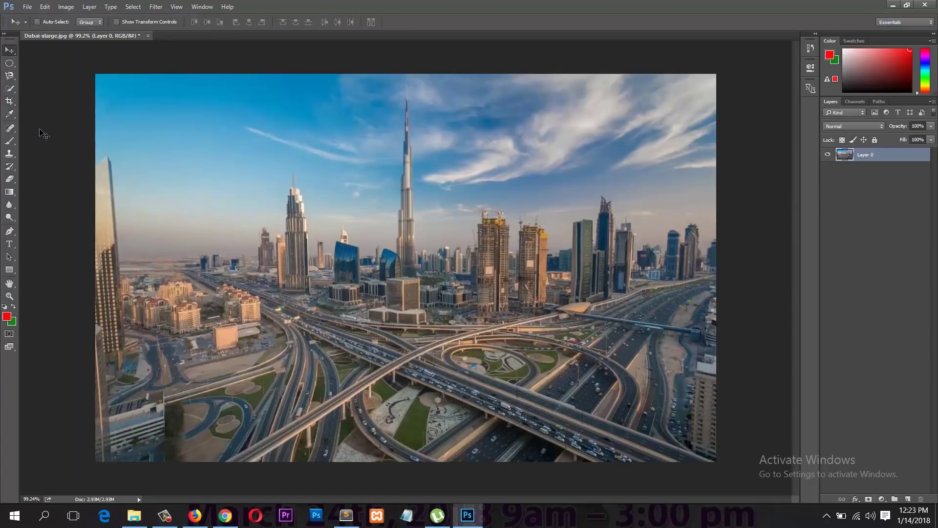
left_click(6, 145)
left_click(11, 144)
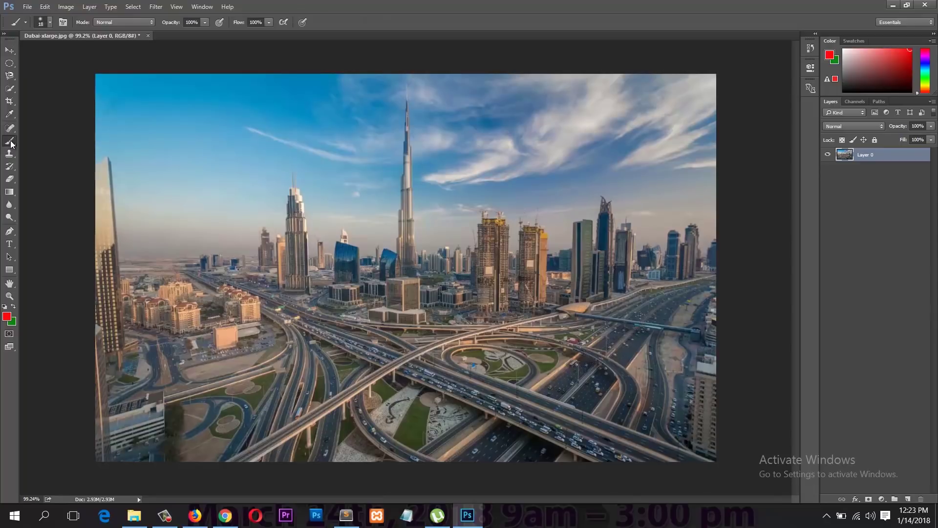
mouse_move(164, 114)
left_mouse_down()
mouse_move(454, 182)
mouse_move(298, 196)
left_mouse_up()
left_click_drag(417, 205, 462, 276)
key("ctrl+z")
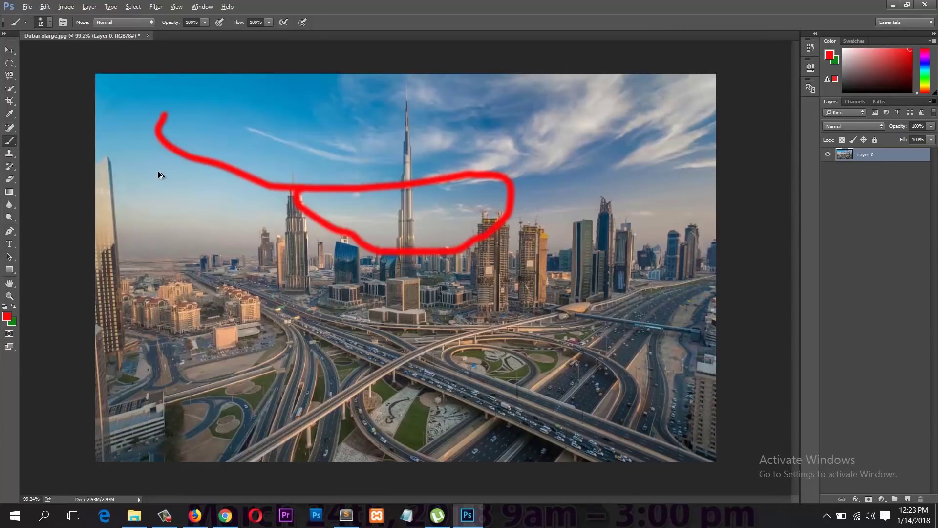
key("ctrl+z")
key("m")
key("ctrl+d")
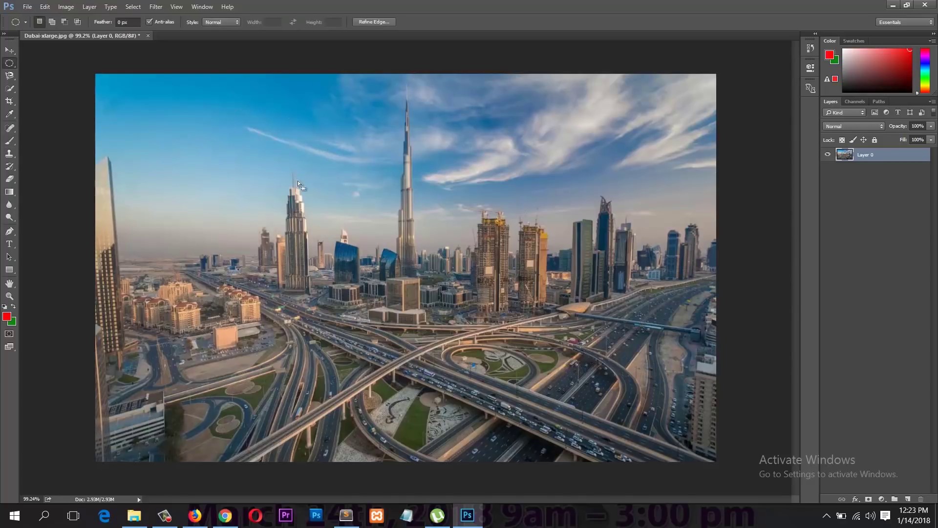
Step: Outline the clouds right of the tallest skyscraper with the Patch Tool and replace them with clear sky from the photo's left side
left_click(11, 129)
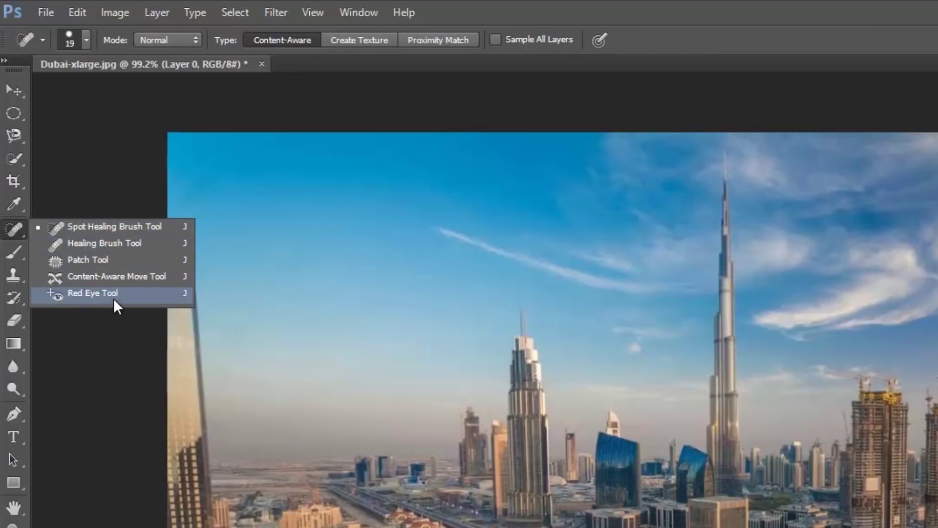
left_click(115, 259)
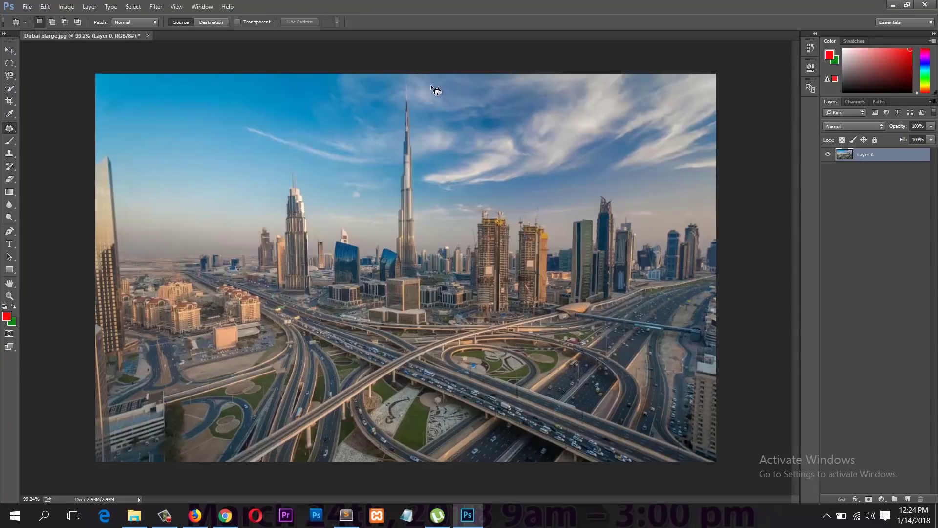
mouse_move(615, 111)
left_mouse_down()
mouse_move(500, 75)
mouse_move(428, 87)
left_mouse_up()
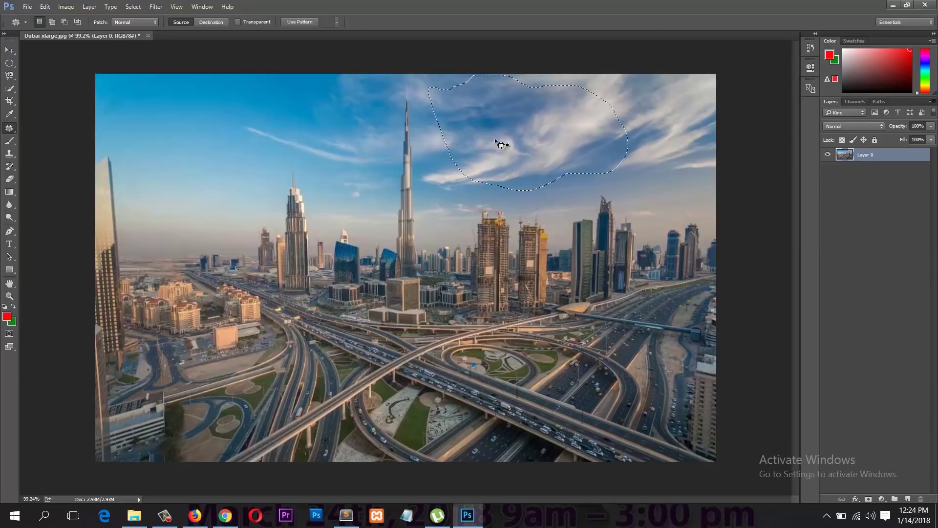
mouse_move(488, 120)
left_mouse_down()
mouse_move(366, 144)
mouse_move(296, 139)
mouse_move(241, 119)
left_mouse_up()
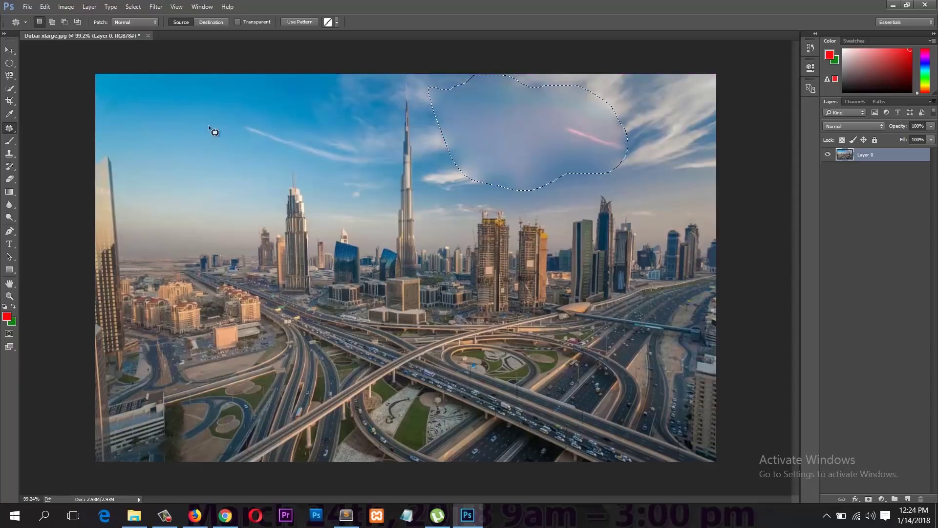
Step: Patch the open sky at the photo's left with a copy of the tallest skyscraper, and deselect
mouse_move(161, 156)
left_mouse_down()
mouse_move(199, 267)
mouse_move(251, 143)
left_mouse_up()
mouse_move(153, 153)
left_mouse_down()
mouse_move(346, 161)
mouse_move(404, 151)
left_mouse_up()
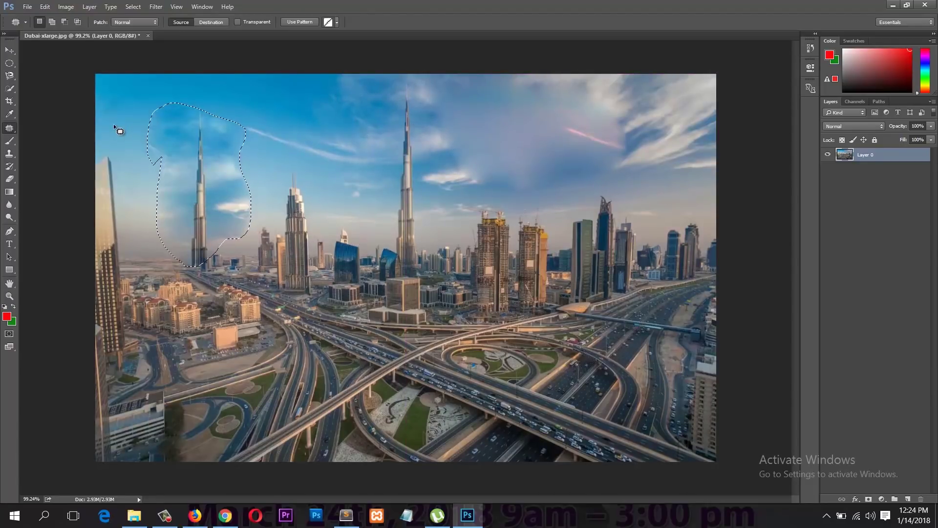
key("ctrl+d")
key("m")
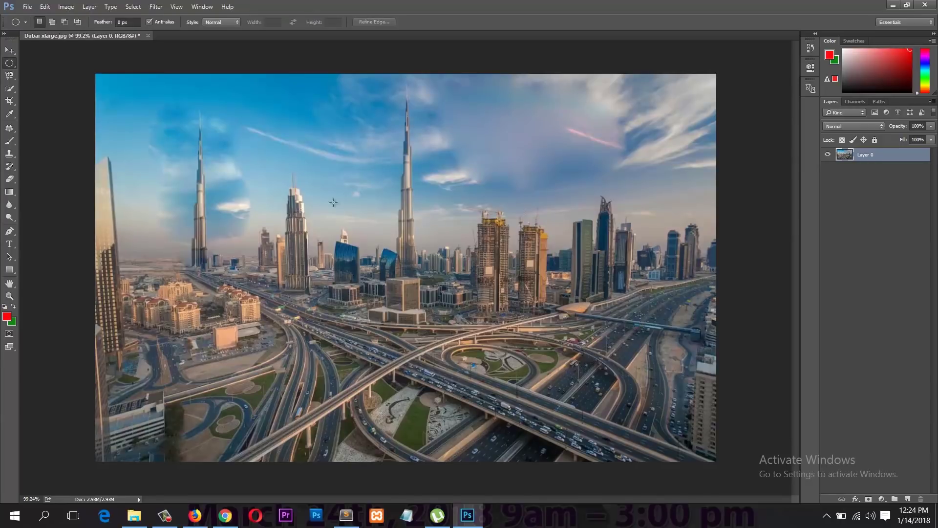
Step: Patch the tower left of the tallest skyscraper with the buildings right of it, and clear the selection
left_click(9, 127)
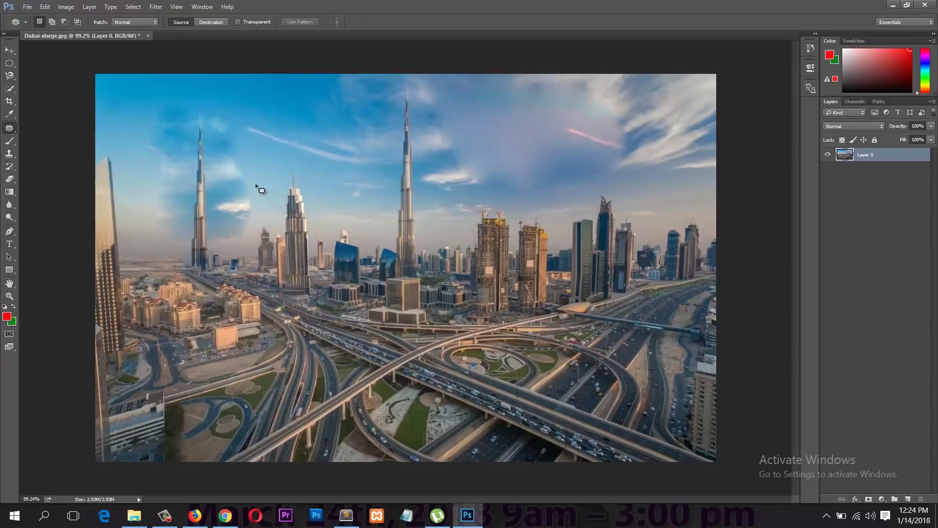
mouse_move(264, 262)
left_mouse_down()
mouse_move(306, 293)
mouse_move(336, 199)
mouse_move(334, 162)
mouse_move(292, 169)
left_mouse_up()
left_click_drag(316, 243, 555, 260)
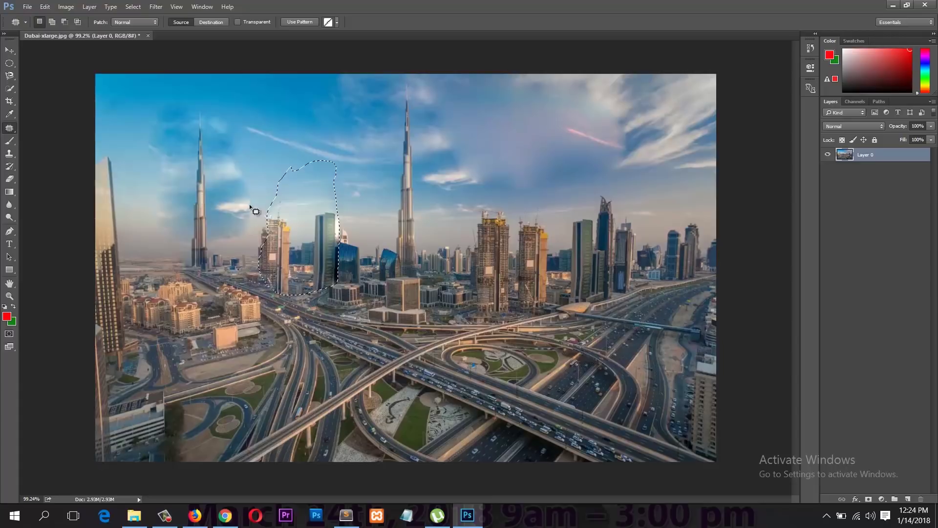
key("ctrl+d")
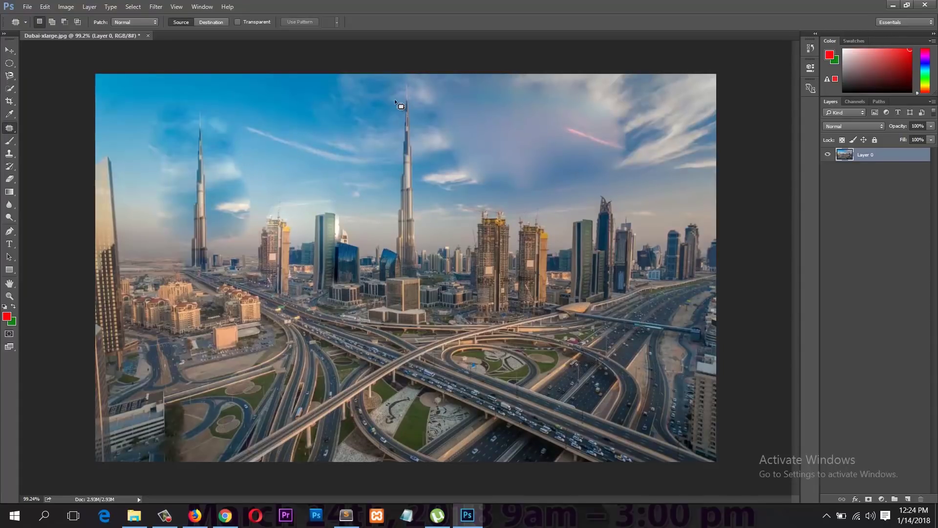
Step: Outline the tallest skyscraper with the Patch Tool, replace it with the area to its left, and undo the patch
mouse_move(402, 87)
left_mouse_down()
mouse_move(382, 194)
mouse_move(389, 267)
mouse_move(382, 282)
mouse_move(394, 312)
mouse_move(449, 186)
left_mouse_up()
left_click_drag(400, 85, 401, 87)
left_click_drag(423, 167, 321, 167)
key("ctrl+z")
Step: Patch the sky and buildings just left of the tallest skyscraper with another copy of that skyscraper, and deselect
mouse_move(316, 94)
left_mouse_down()
mouse_move(290, 158)
mouse_move(288, 215)
mouse_move(303, 287)
mouse_move(330, 292)
mouse_move(362, 126)
mouse_move(315, 95)
left_mouse_up()
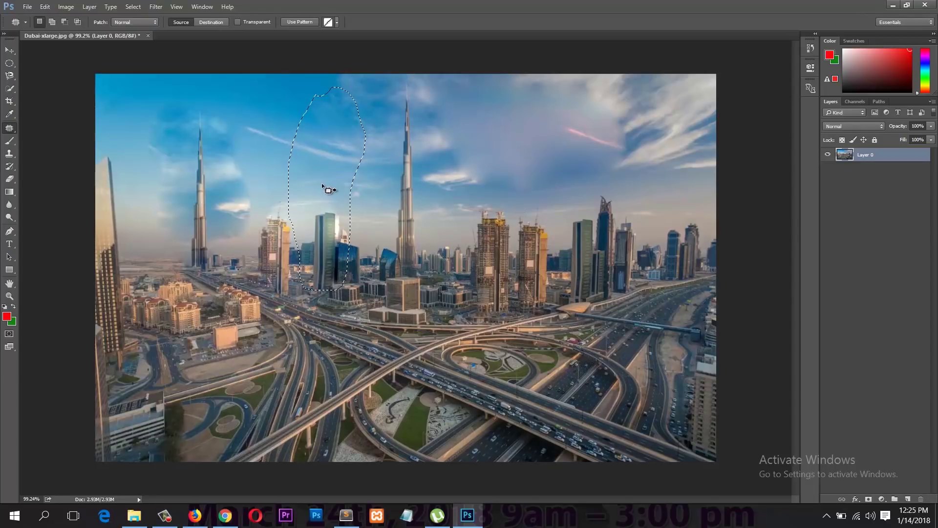
left_click_drag(323, 186, 409, 171)
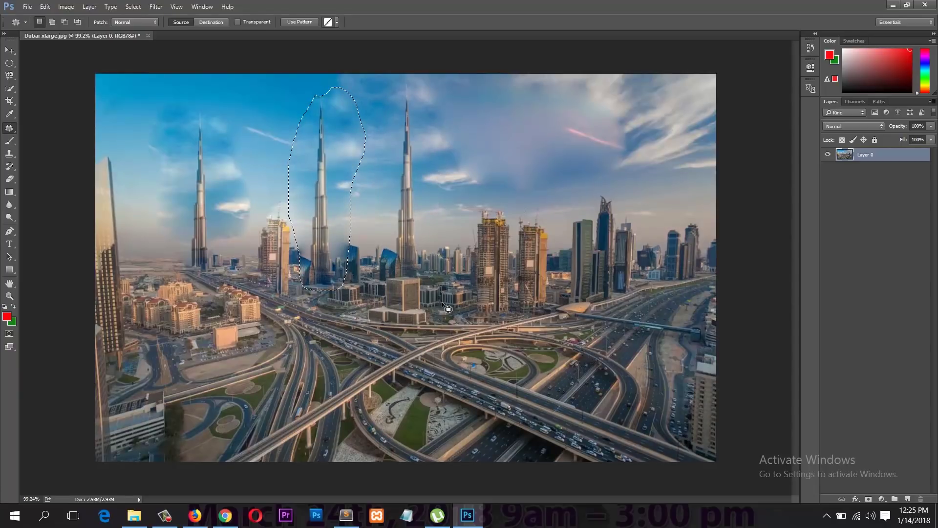
key("ctrl+d")
key("m")
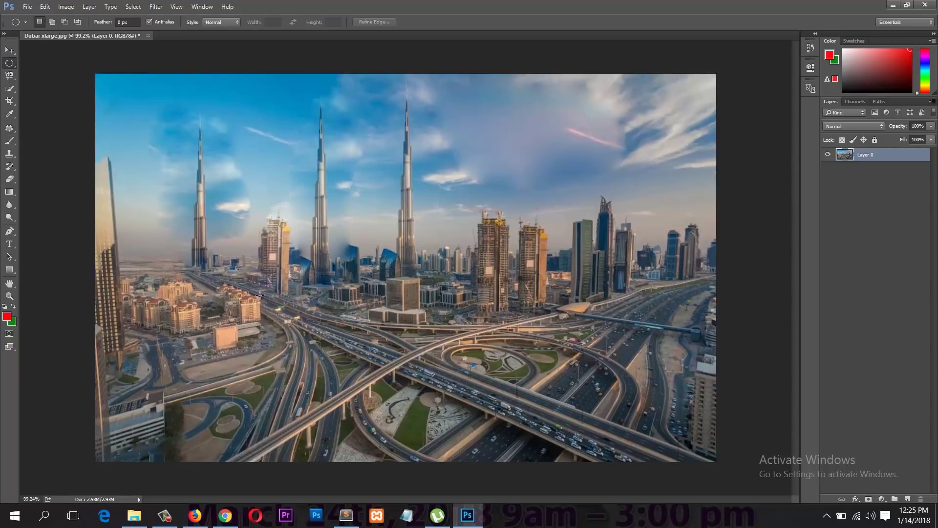
Step: Outline the area just right of the tallest skyscraper and patch it with the neighboring skyscraper copy to the left, and deselect
left_click(9, 127)
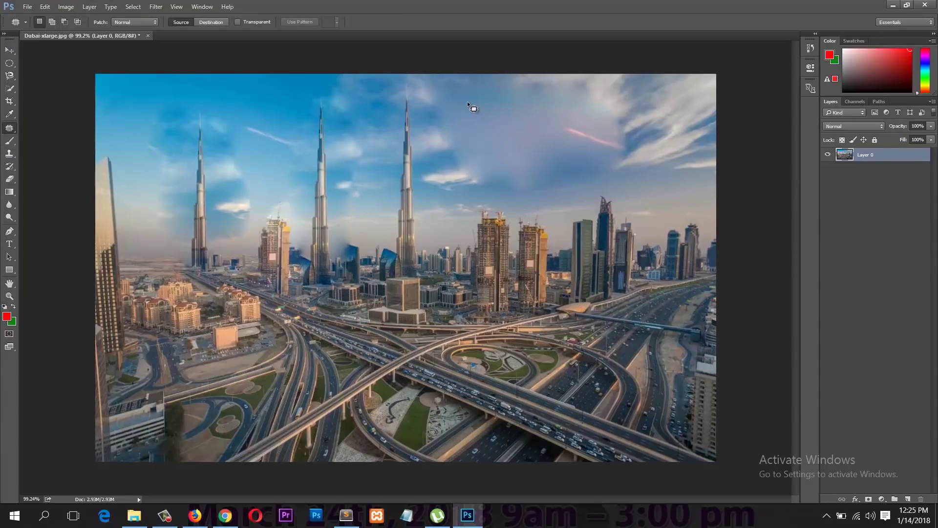
mouse_move(468, 280)
left_mouse_down()
mouse_move(513, 185)
mouse_move(496, 141)
left_mouse_up()
left_click_drag(470, 105, 466, 102)
mouse_move(467, 162)
left_mouse_down()
mouse_move(344, 163)
mouse_move(313, 147)
left_mouse_up()
key("ctrl+d")
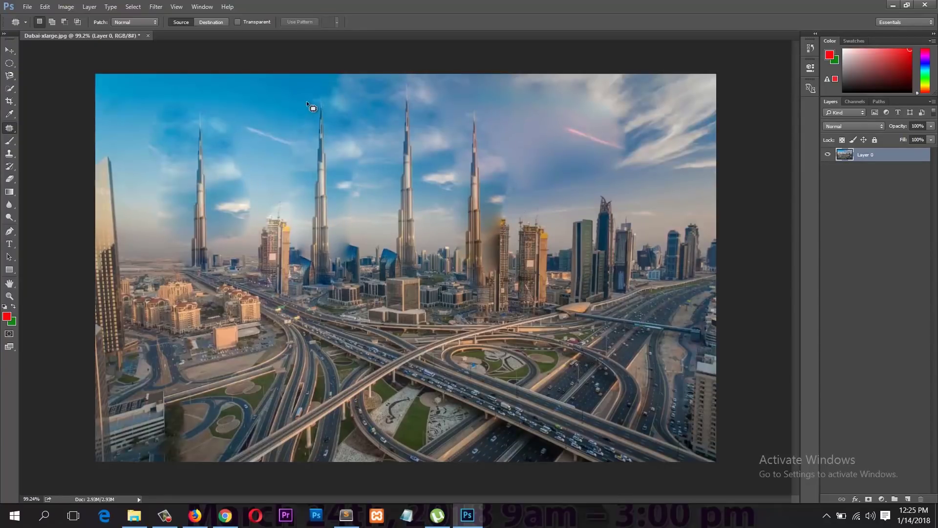
Step: Patch the area around the second construction tower, below the pink sky streak, with a copy of the tallest skyscraper, and deselect
left_click_drag(314, 95, 306, 253)
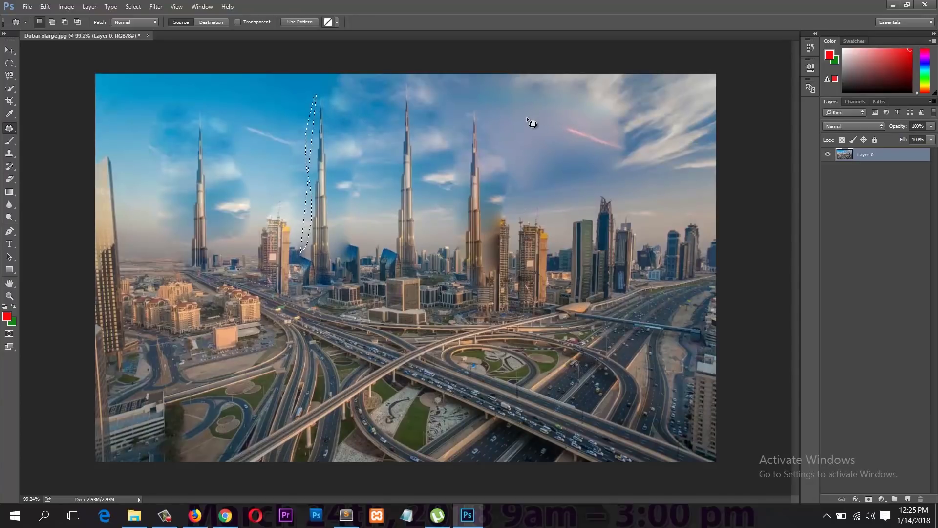
key("ctrl+d")
left_click_drag(588, 141, 555, 96)
left_click_drag(562, 151, 423, 186)
key("ctrl+d")
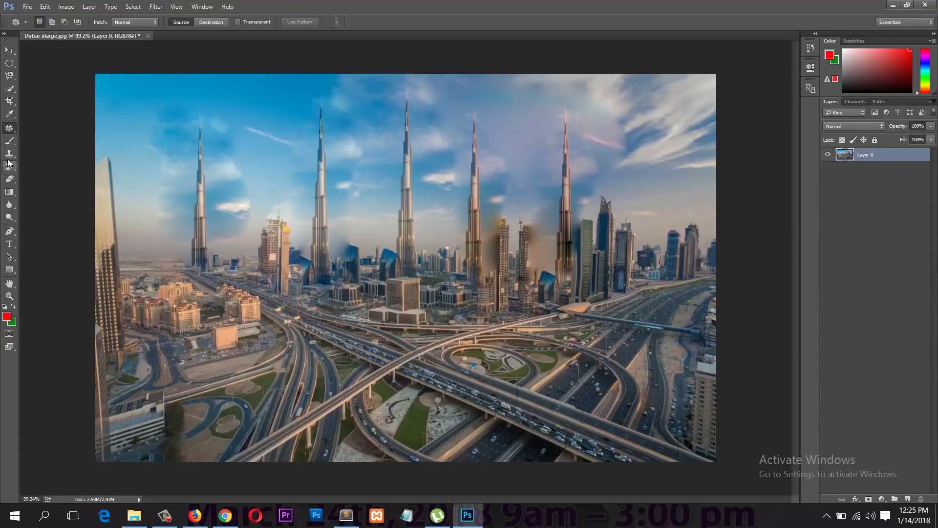
Step: Switch to the Clone Stamp Tool and set its brush size to 102 px
right_click(10, 129)
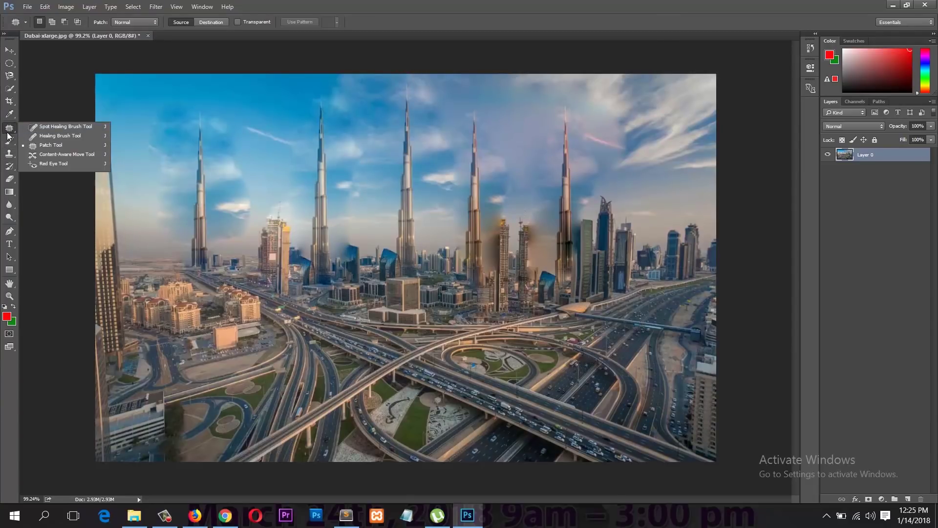
left_click(10, 138)
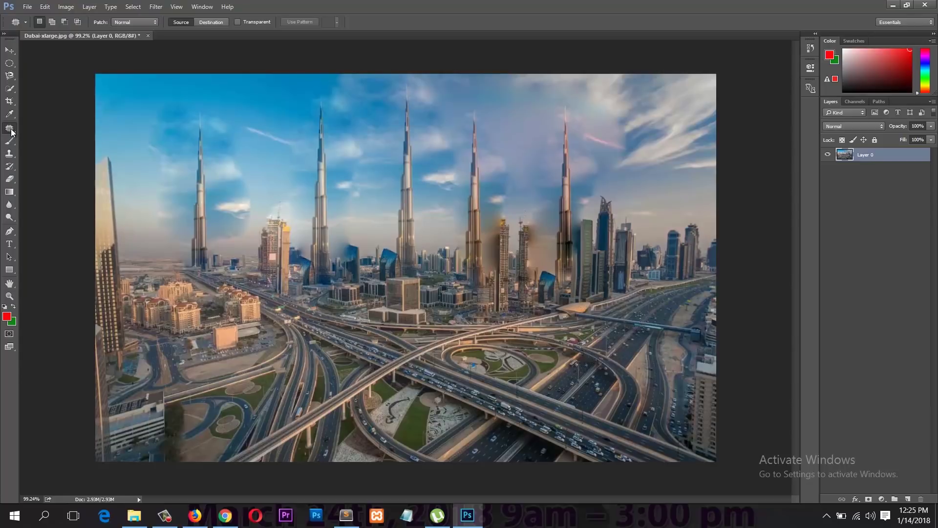
left_click(9, 154)
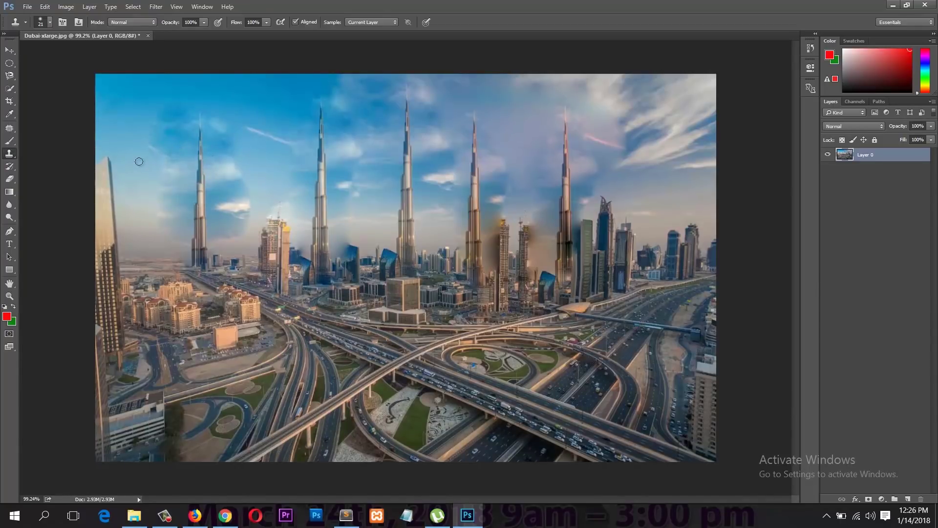
right_click(229, 160)
mouse_move(292, 186)
left_mouse_down()
mouse_move(312, 187)
mouse_move(315, 210)
left_mouse_up()
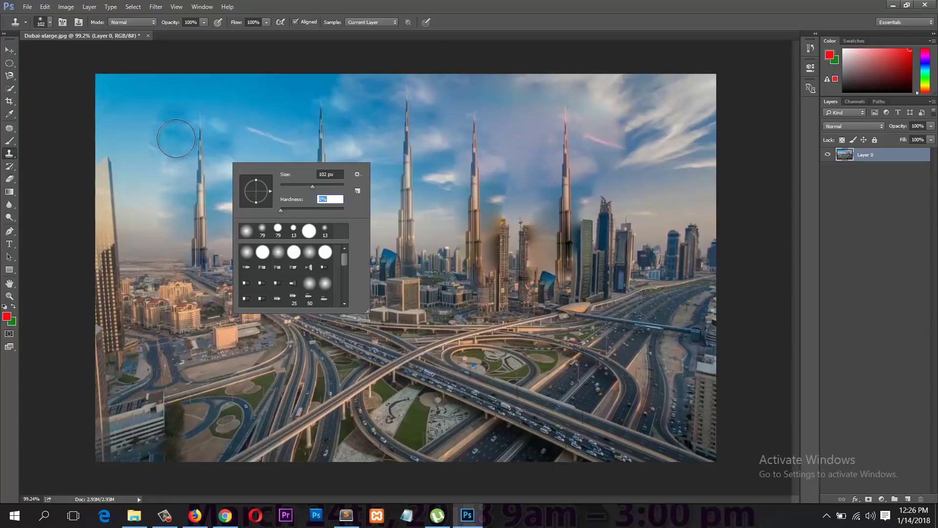
left_click(10, 142)
left_click(9, 153)
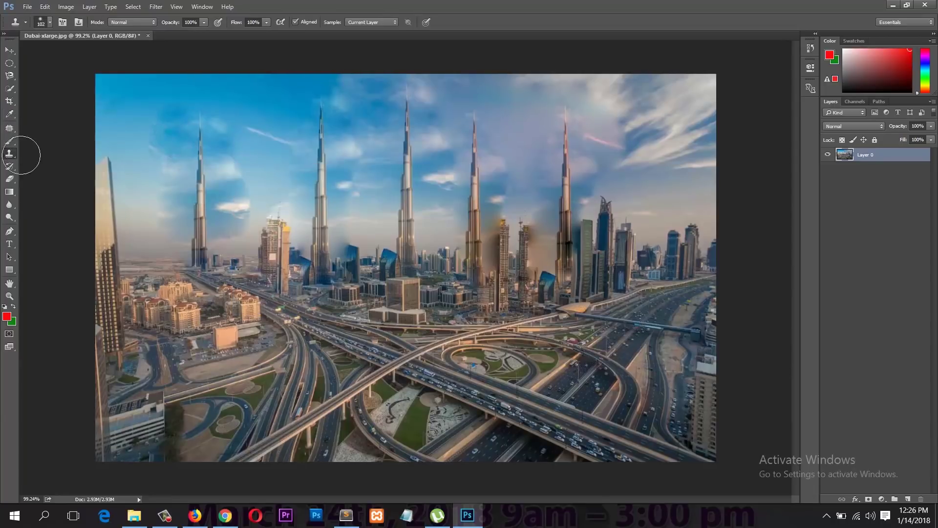
right_click(249, 141)
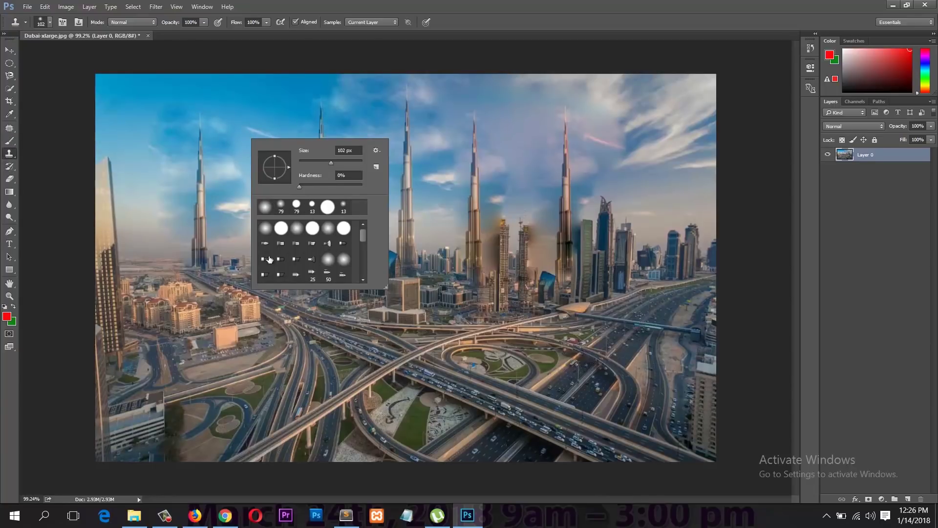
Step: Set the Brush Tool's size to 65 px and paint a thick red diagonal stroke across the skyline
left_click(9, 140)
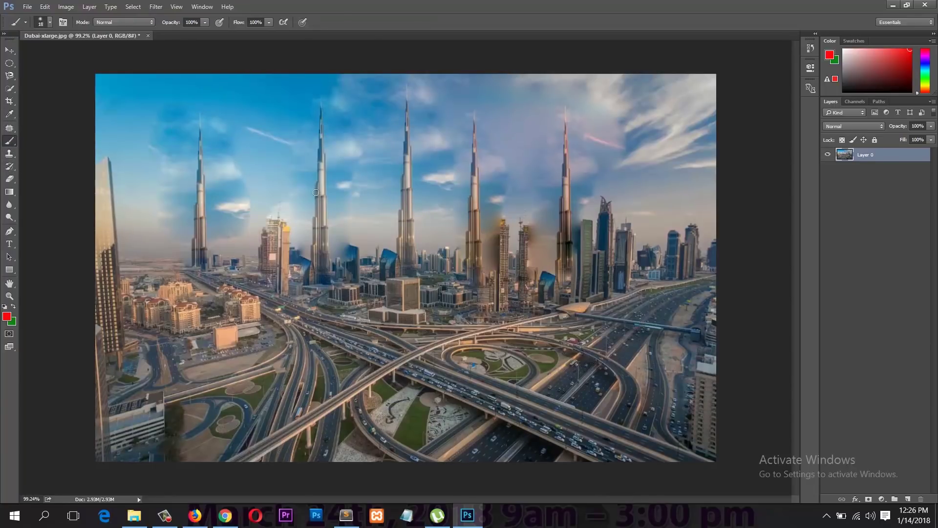
right_click(319, 191)
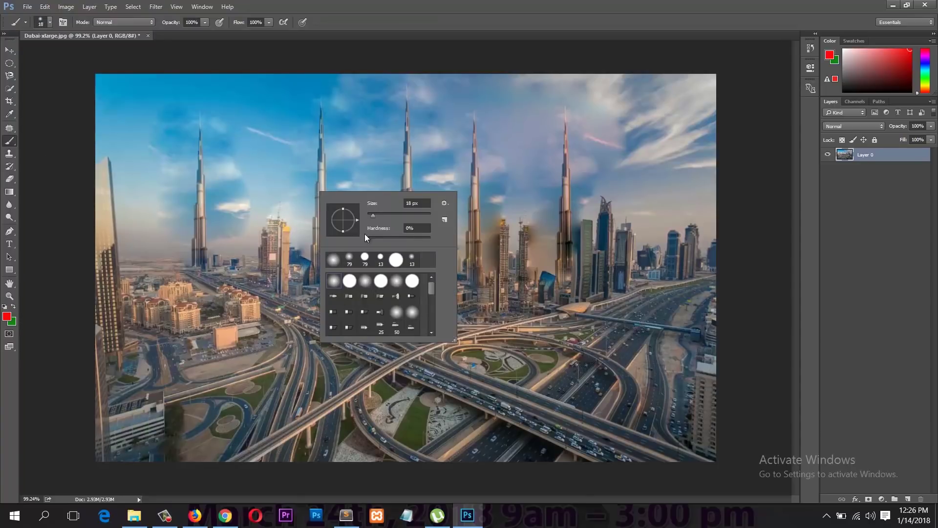
left_click_drag(399, 215, 394, 215)
mouse_move(151, 336)
left_mouse_down()
mouse_move(326, 258)
mouse_move(654, 167)
left_mouse_up()
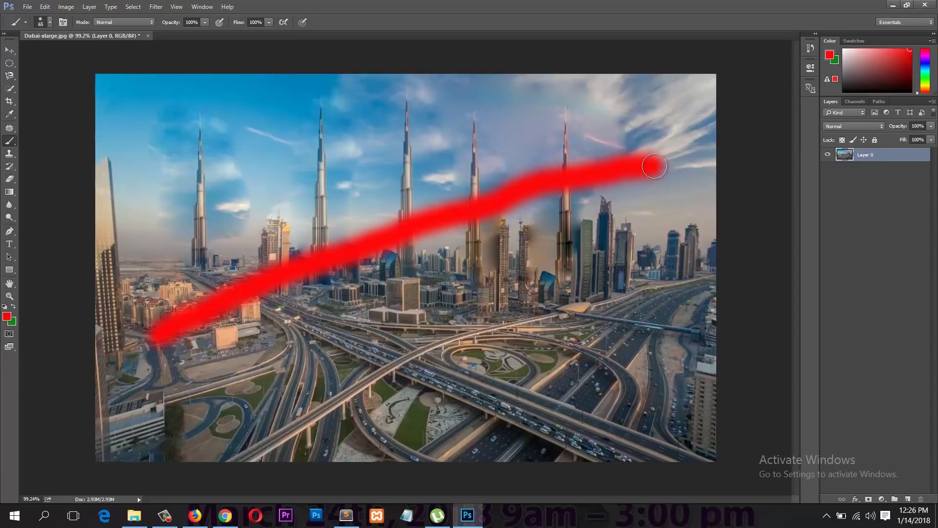
Step: Undo the soft red stroke, raise the Brush Tool's hardness to maximum, and try a hard-edged red stroke across the skyline before undoing it
key("ctrl+z")
right_click(289, 200)
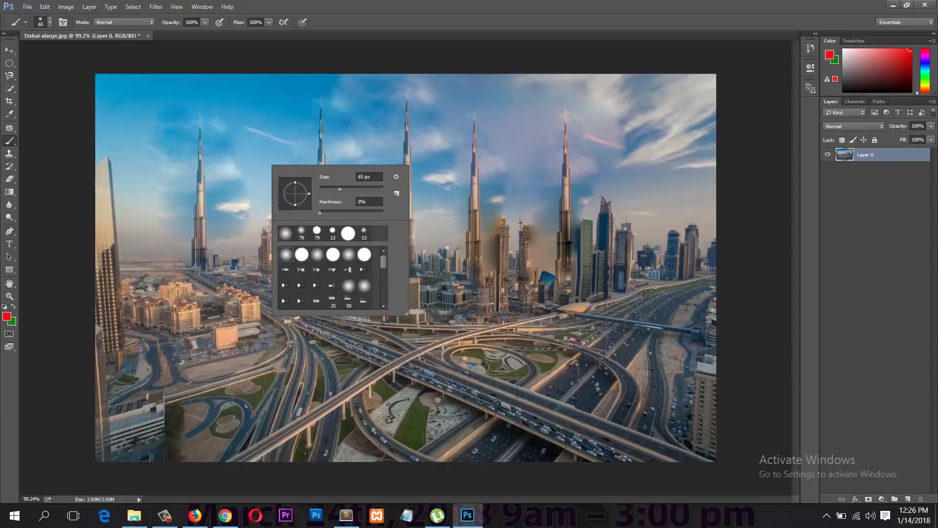
left_click_drag(325, 213, 437, 212)
left_click_drag(142, 371, 621, 152)
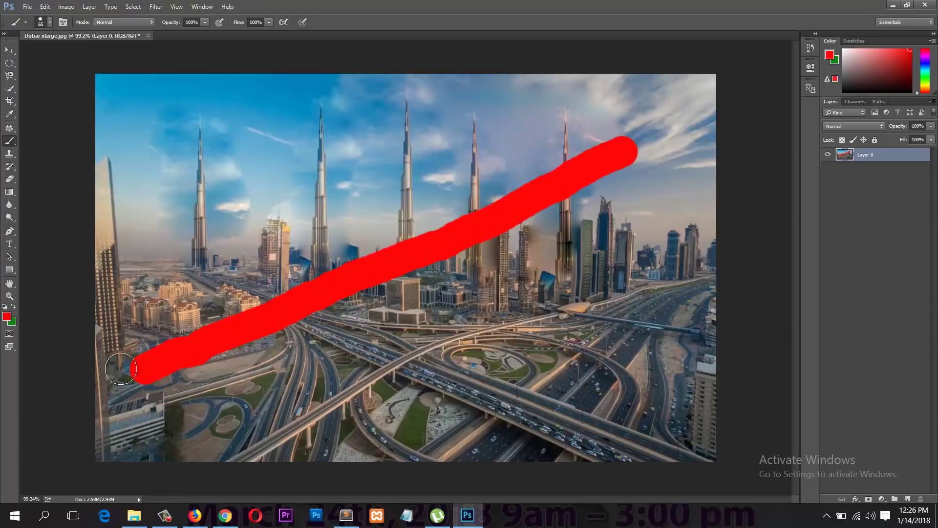
key("ctrl+z")
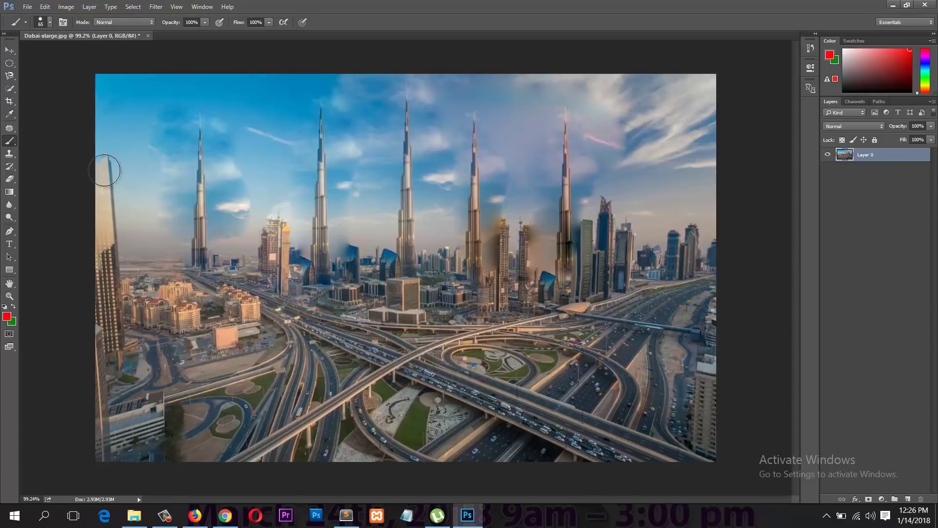
Step: Try cloning the leftmost thin skyscraper into the sky beside its neighbor with the Clone Stamp Tool, and undo the result
left_click(9, 154)
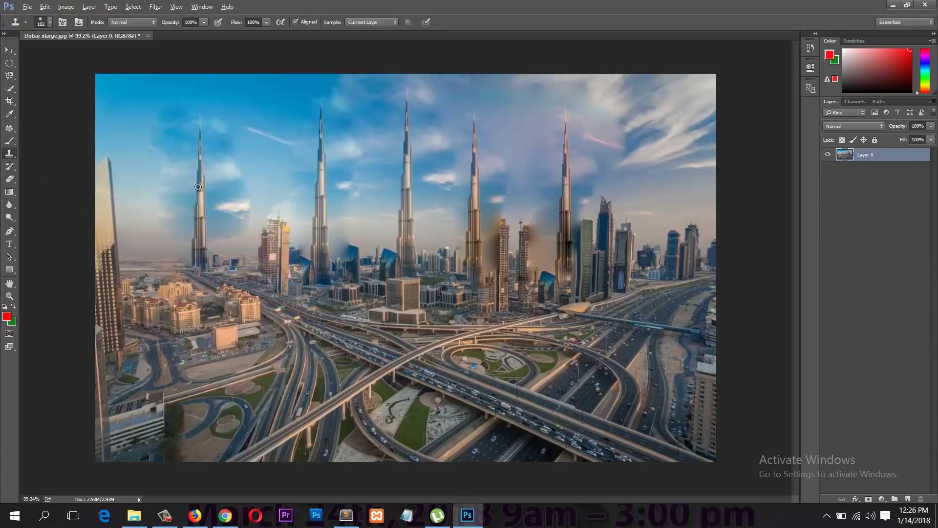
left_click(200, 237, "alt")
left_click(287, 122)
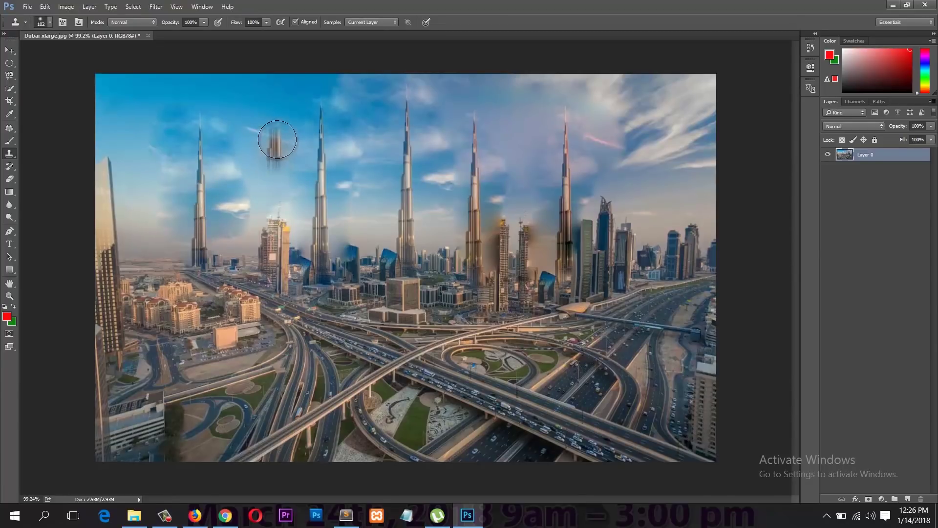
mouse_move(363, 120)
left_mouse_down()
mouse_move(366, 239)
mouse_move(382, 156)
mouse_move(378, 95)
mouse_move(356, 84)
mouse_move(374, 155)
mouse_move(357, 239)
mouse_move(358, 134)
left_mouse_up()
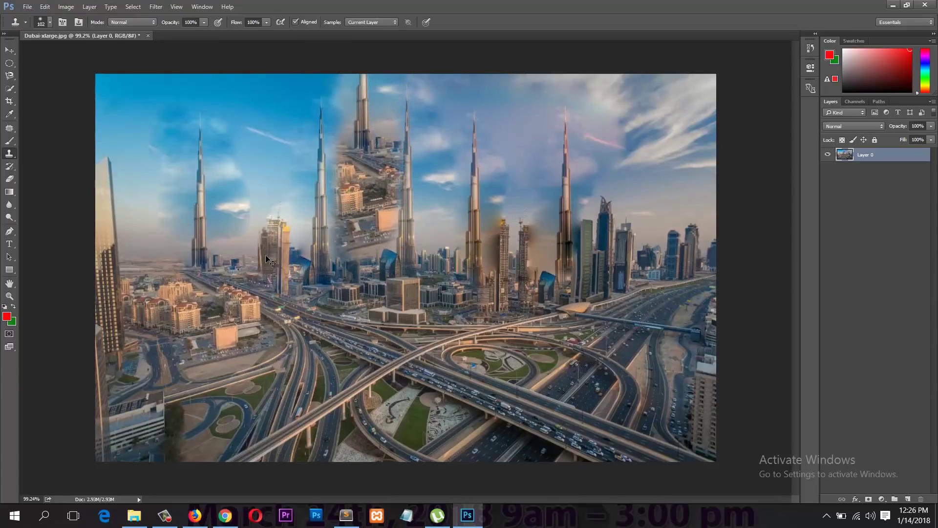
key("ctrl+z")
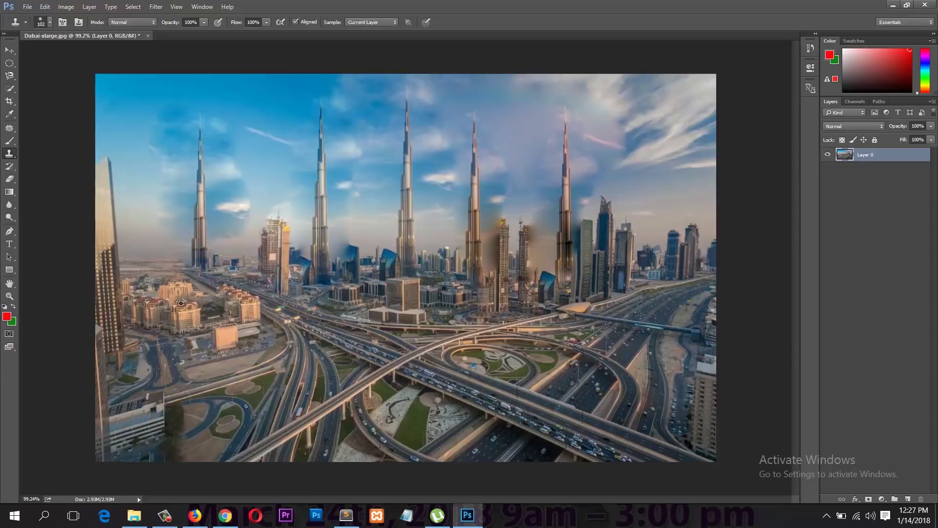
Step: Sample the beige apartment blocks with the Clone Stamp Tool and paint a copy of them over the highway interchange below the right-hand towers
left_click(186, 299, "alt")
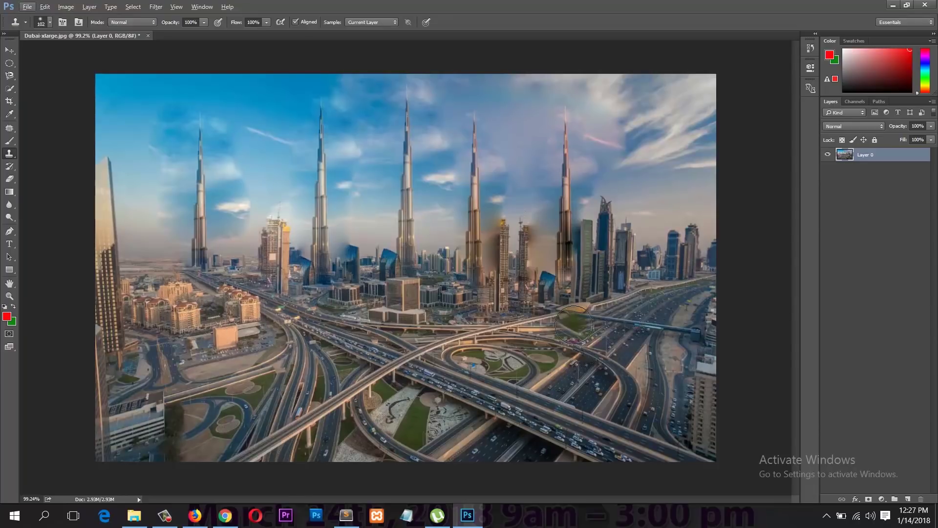
left_click(171, 308, "alt")
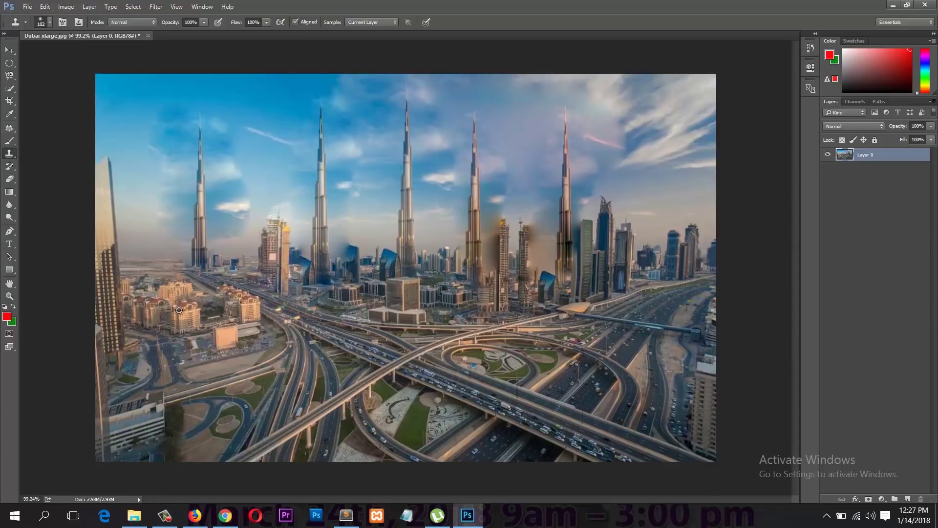
left_click(566, 326)
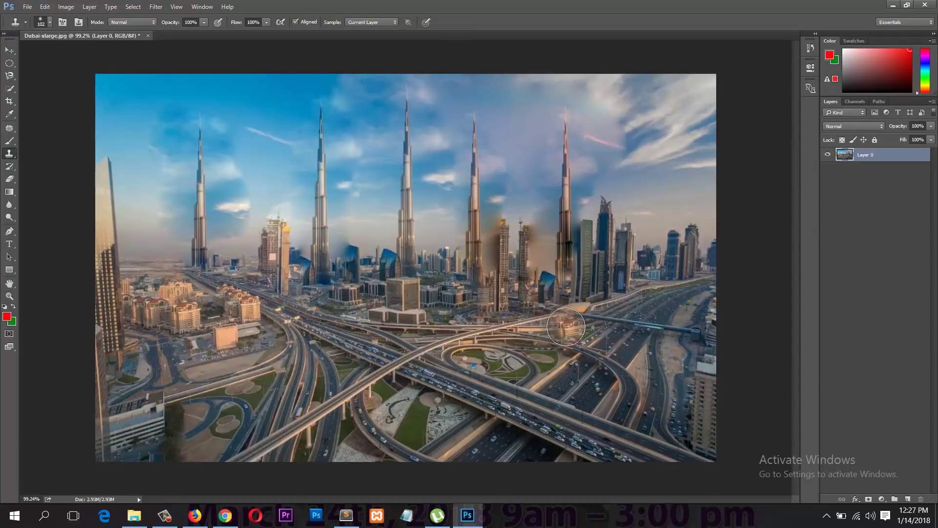
mouse_move(566, 327)
left_mouse_down()
mouse_move(472, 334)
mouse_move(500, 343)
mouse_move(546, 329)
mouse_move(511, 345)
mouse_move(541, 293)
left_mouse_up()
mouse_move(480, 334)
left_mouse_down()
mouse_move(592, 312)
mouse_move(586, 293)
mouse_move(522, 351)
mouse_move(597, 298)
mouse_move(532, 274)
mouse_move(611, 264)
mouse_move(544, 262)
mouse_move(633, 330)
left_mouse_up()
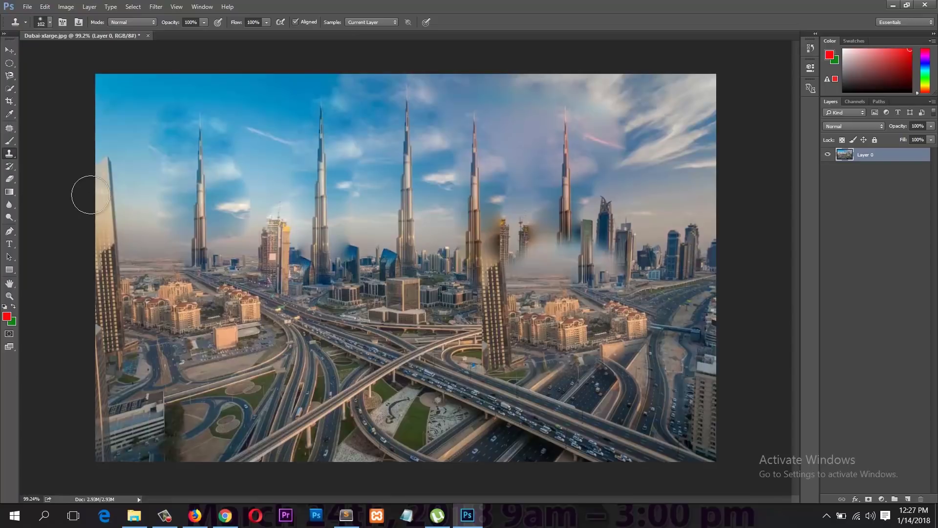
Step: Try erasing a diagonal stroke across the sky with the Eraser Tool, and undo it
left_click(10, 179)
mouse_move(141, 173)
left_mouse_down()
mouse_move(427, 262)
mouse_move(462, 359)
mouse_move(521, 117)
mouse_move(425, 225)
mouse_move(342, 250)
left_mouse_up()
key("ctrl+z")
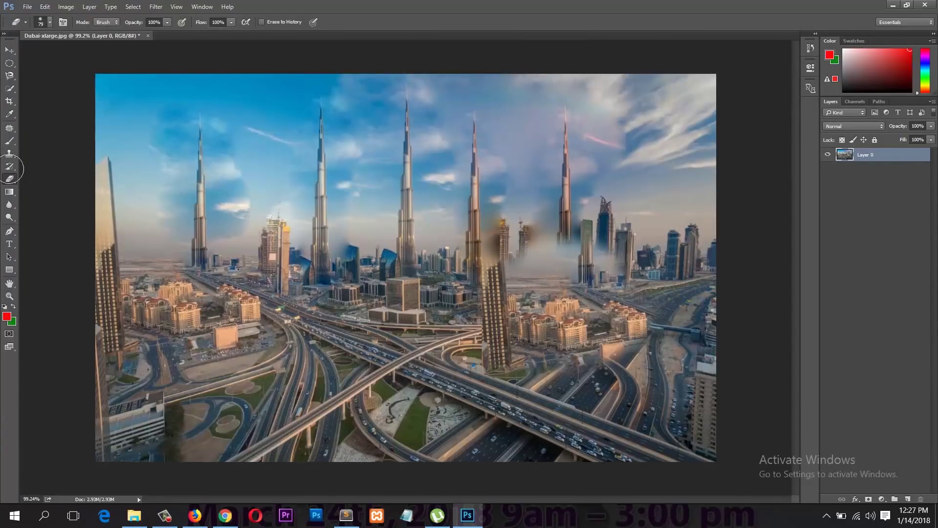
Step: Create a new layer and fill it with a purple-to-orange diamond gradient running from the top center downward
left_click(9, 191)
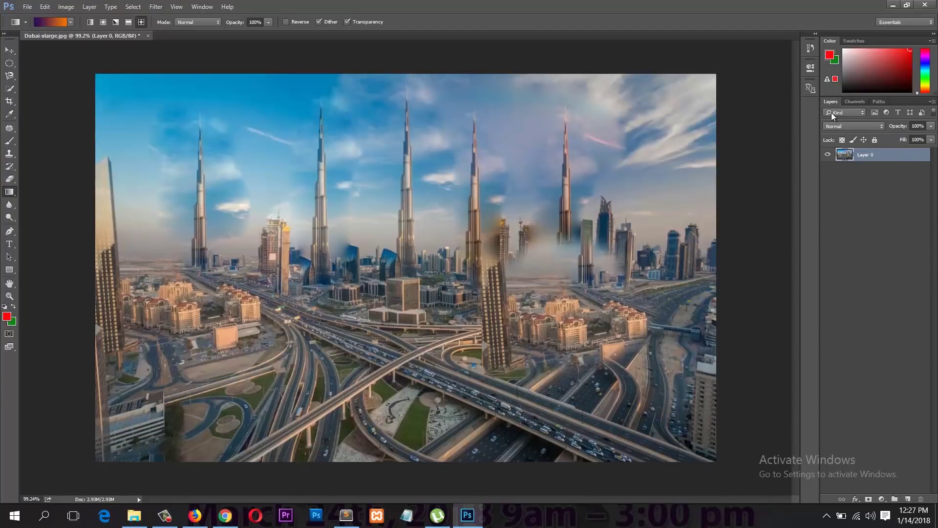
left_click(907, 500)
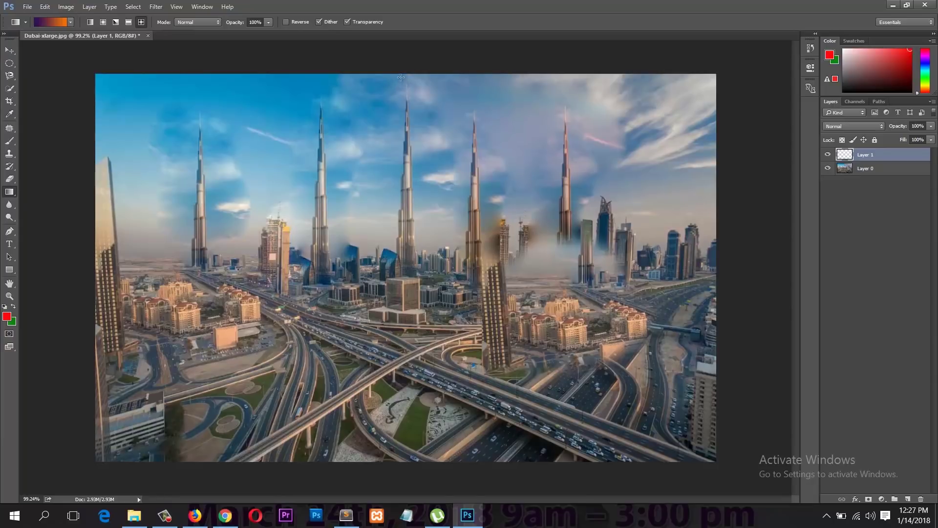
left_click_drag(401, 199, 408, 450)
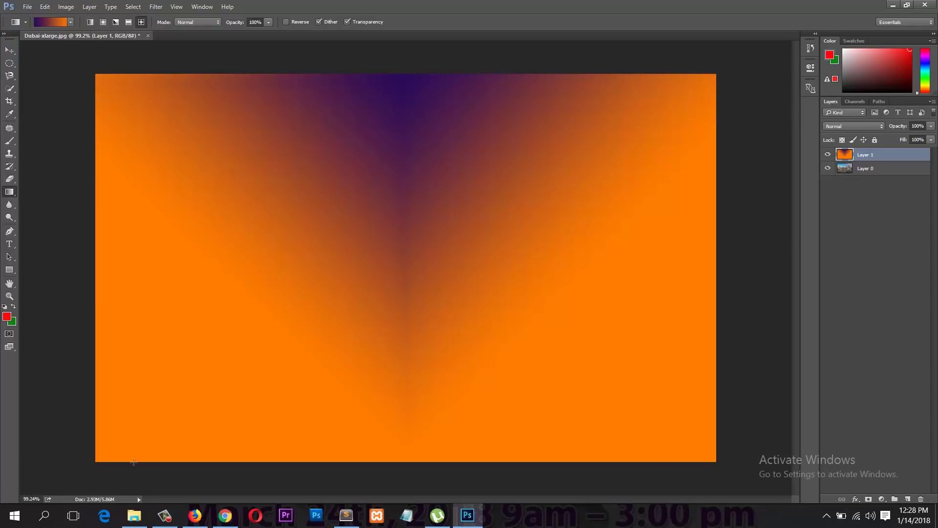
left_click(170, 525)
left_click(170, 526)
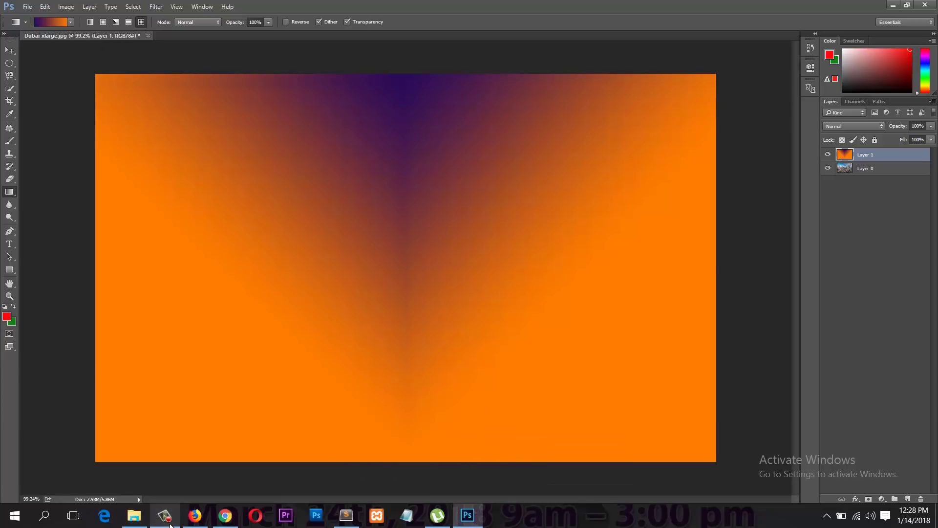
Step: Apply the purple-to-orange gradient to Layer 1 in linear style, first from top to bottom and again horizontally
left_click(90, 23)
left_click_drag(395, 82, 402, 461)
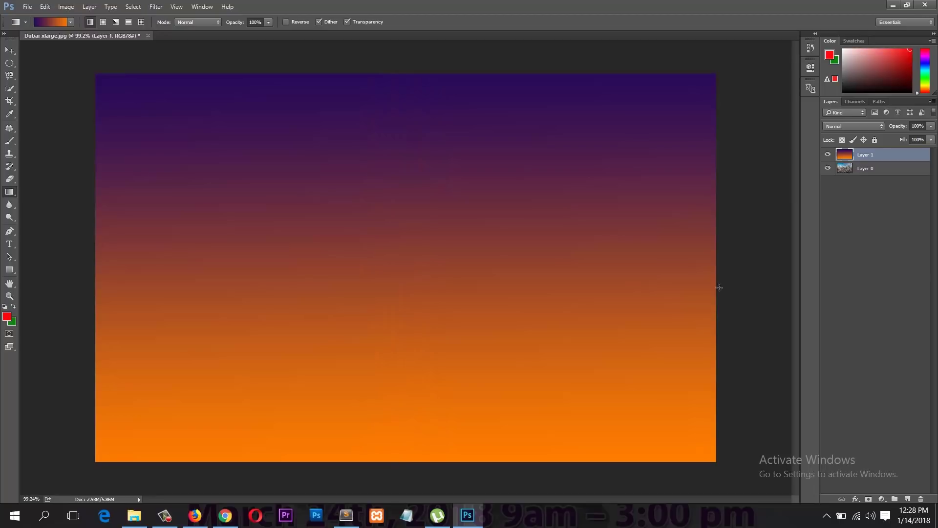
left_click_drag(93, 262, 74, 238)
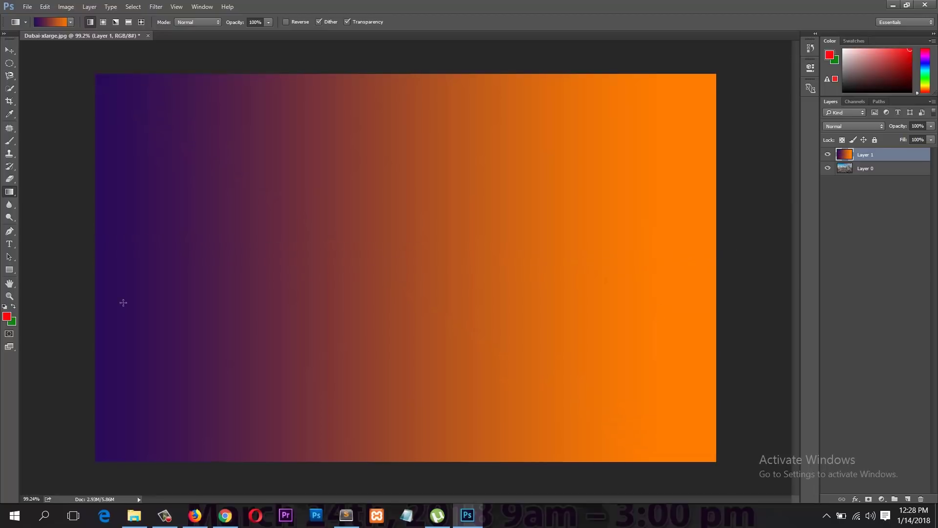
Step: Try the radial, angle, reflected and diamond gradient styles on Layer 1, and delete the layer
left_click(104, 22)
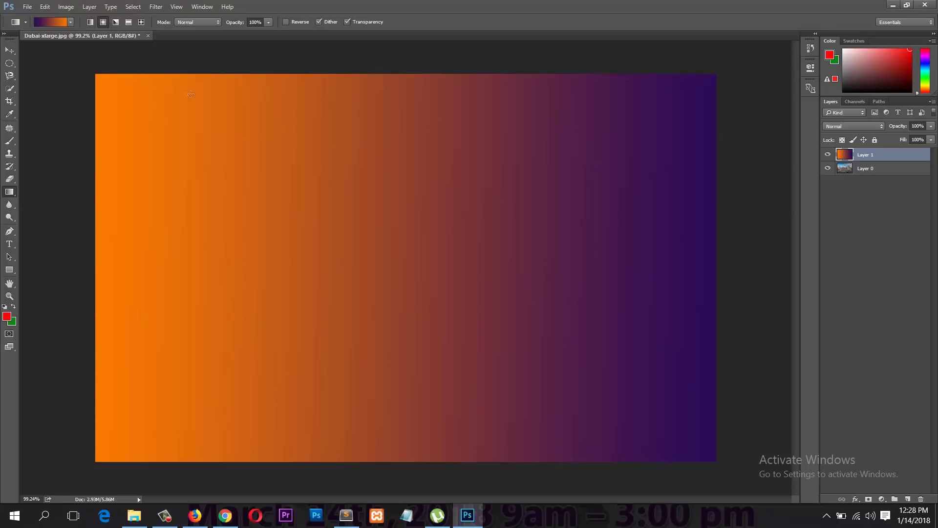
left_click_drag(381, 266, 701, 248)
left_click(116, 22)
left_click_drag(415, 262, 447, 217)
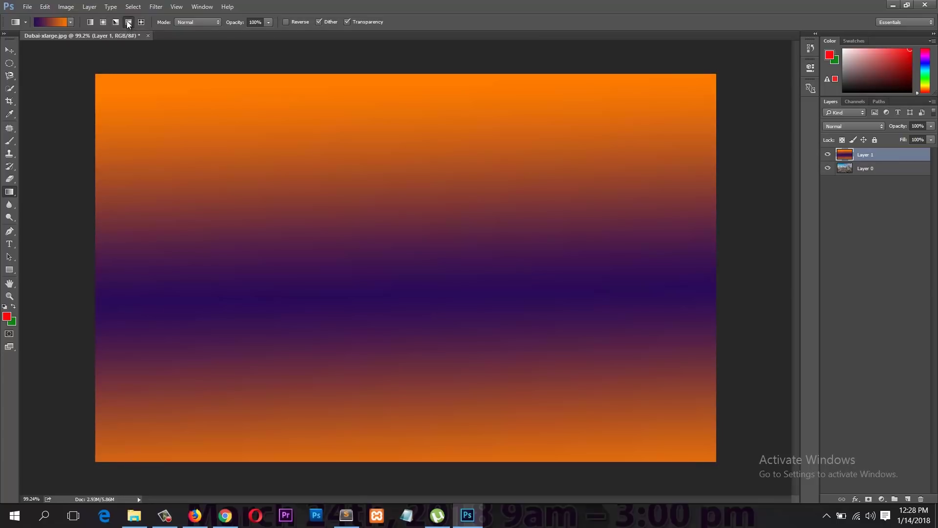
left_click_drag(393, 253, 475, 171)
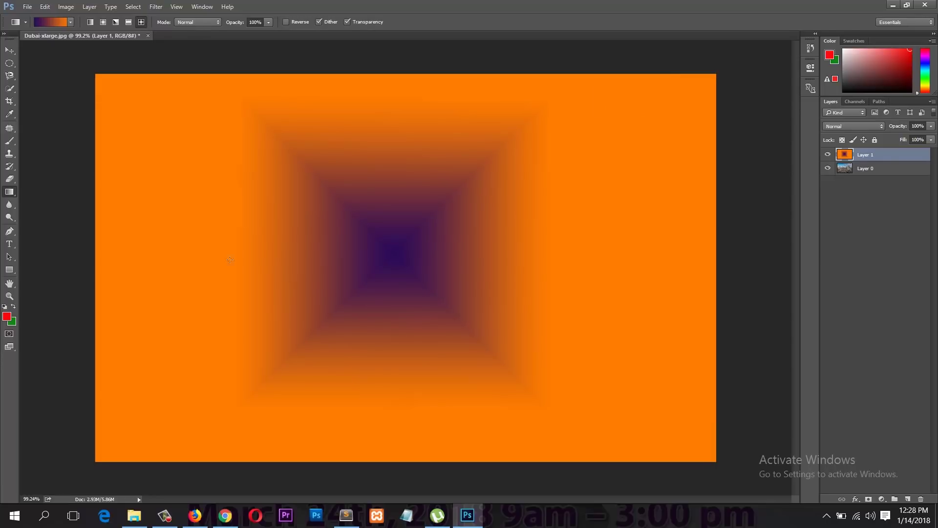
left_click(9, 50)
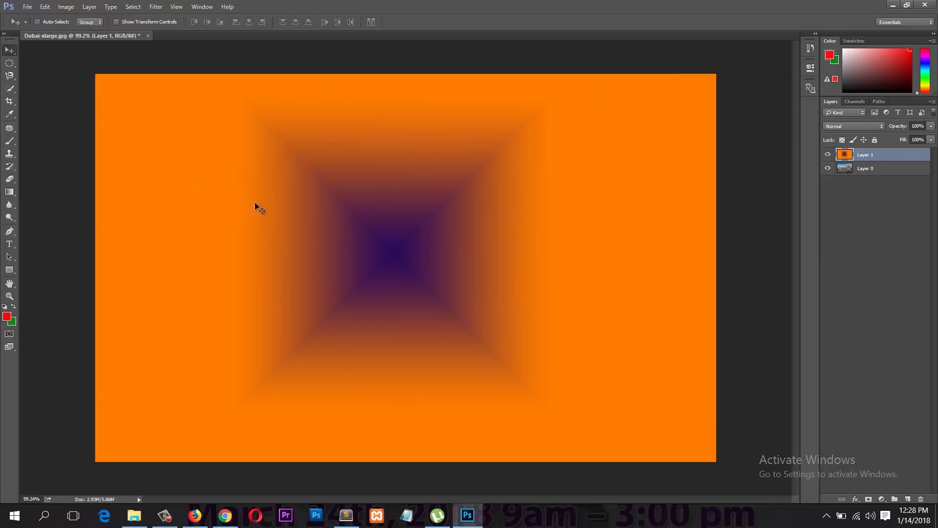
key("Delete")
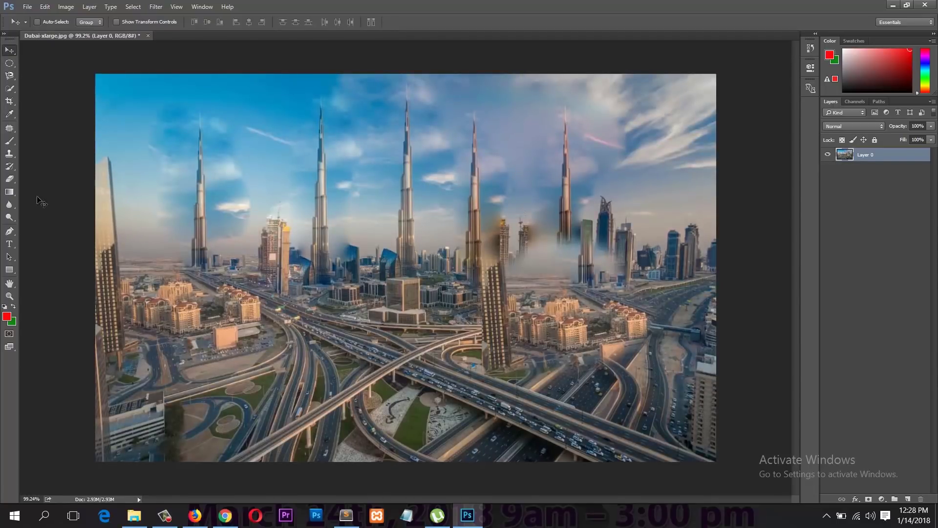
Step: Add red 12 pt text reading "tesxt" over the skyline beside the second thin skyscraper from the left
left_click(9, 244)
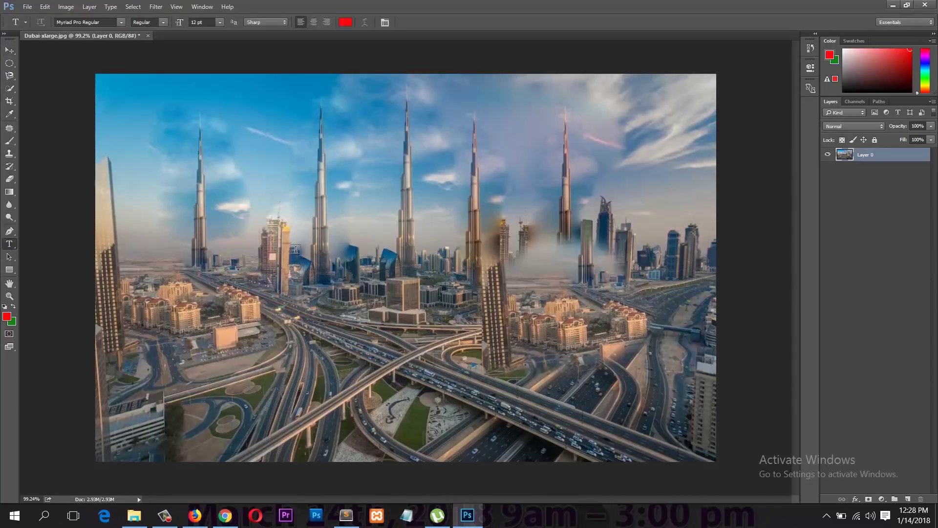
left_click(313, 281)
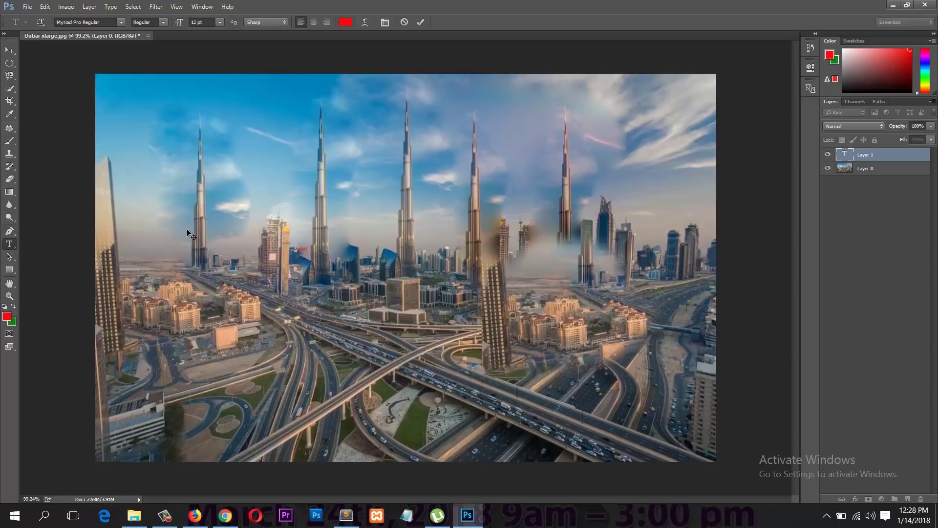
left_click(10, 49)
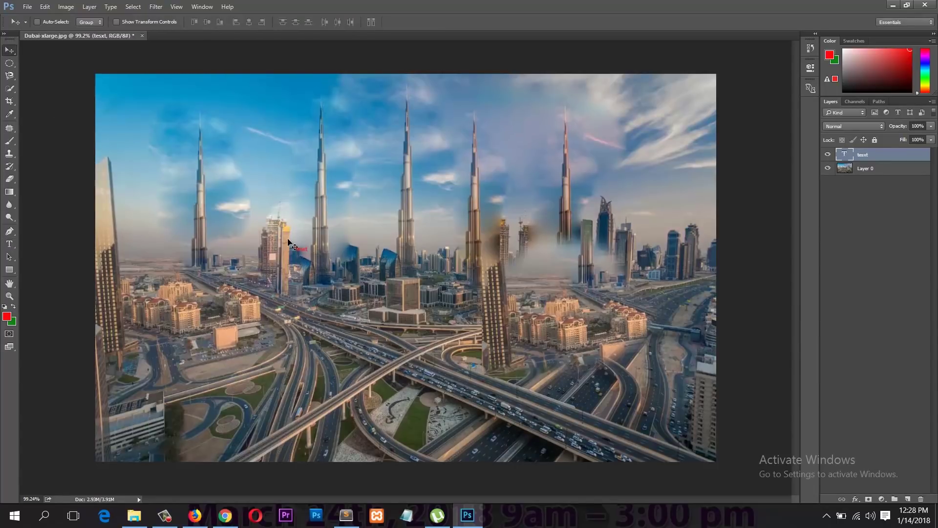
Step: Change the text layer's font to Microsoft PhagsPa Bold
left_click(9, 244)
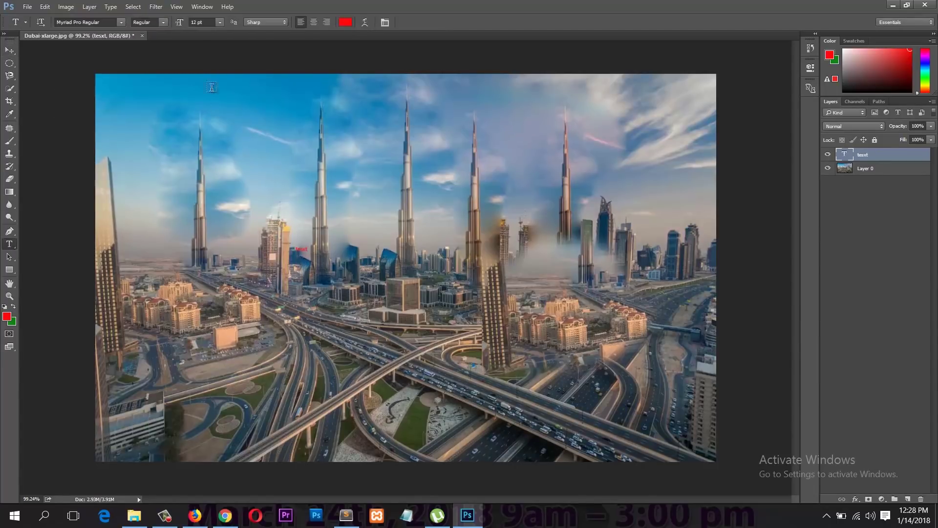
left_click(120, 22)
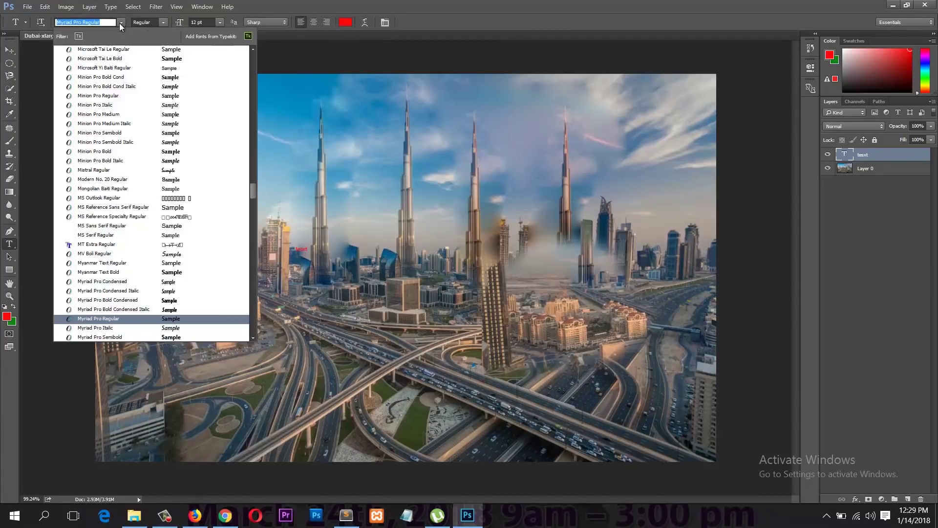
scroll(158, 117, "up", 1)
scroll(156, 97, "up", 4)
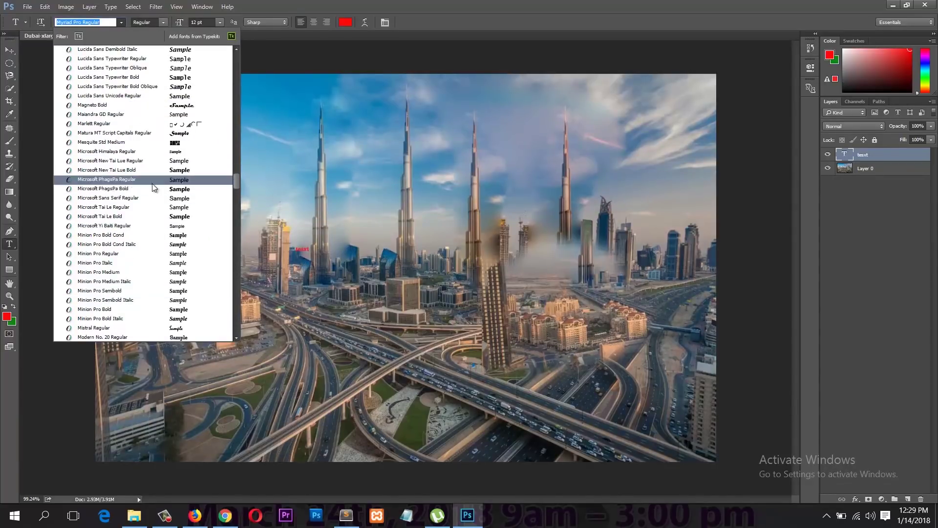
left_click(152, 180)
left_click(162, 22)
left_click(163, 41)
left_click(164, 22)
left_click(169, 24)
Step: Enlarge the text layer's font size to 141 pt
left_click(178, 22)
type("85")
key("Return")
type("141")
key("Return")
Step: Correct the wording of the text layer to "text"
left_click(358, 248)
key("ctrl+a")
left_click(358, 247)
key("Delete")
key("Delete")
key("Delete")
type("xt")
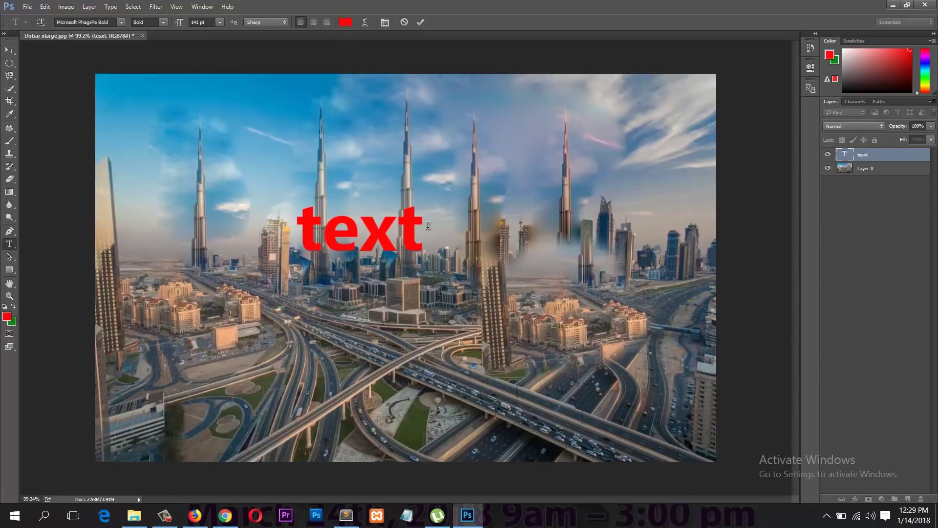
Step: Recolor the whole word to green 0e9f37 and commit the text edit
key("ctrl+a")
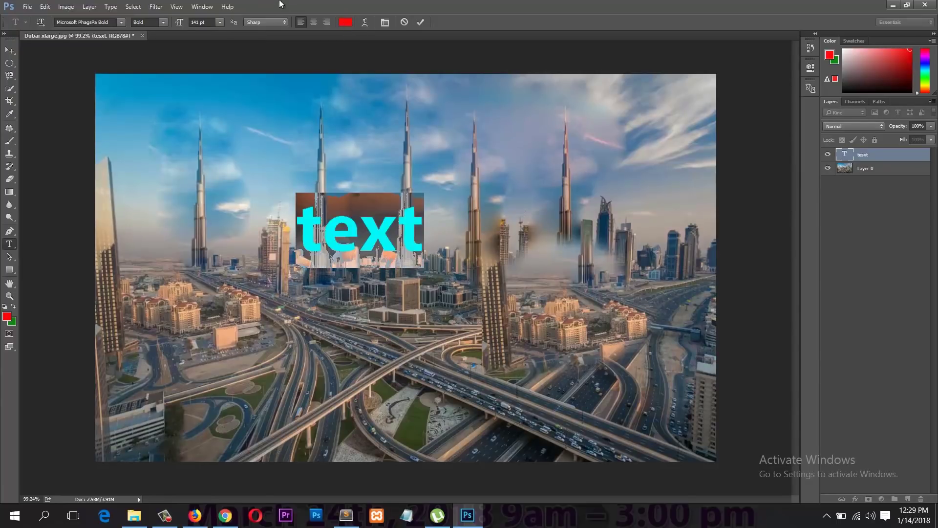
left_click(345, 22)
left_click(479, 214)
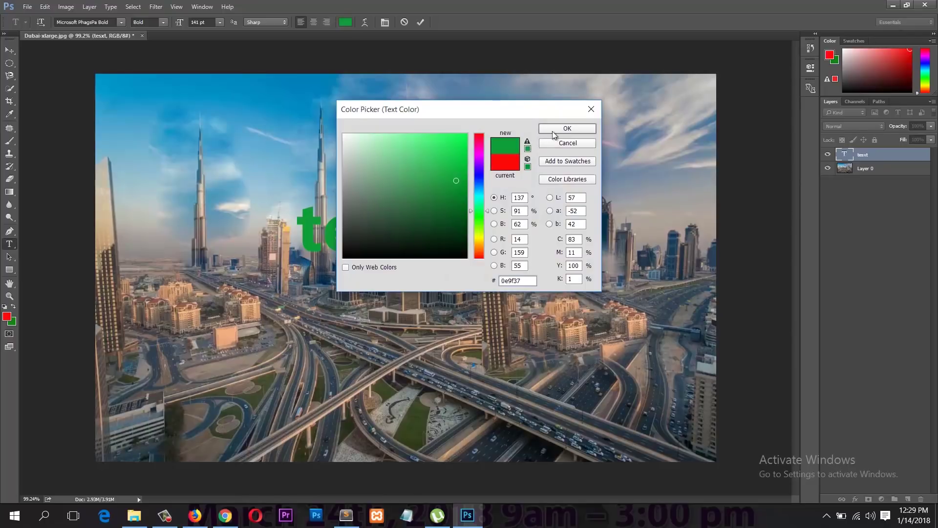
left_click(556, 128)
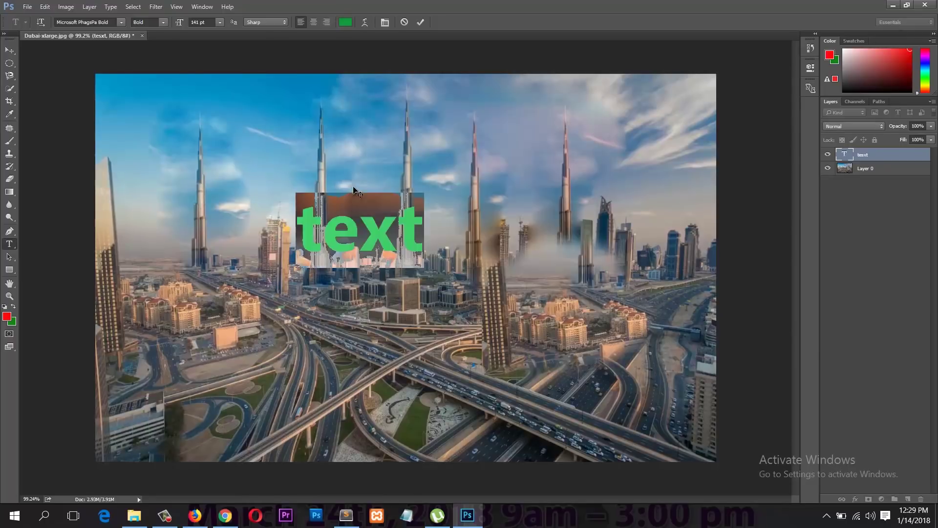
left_click(10, 53)
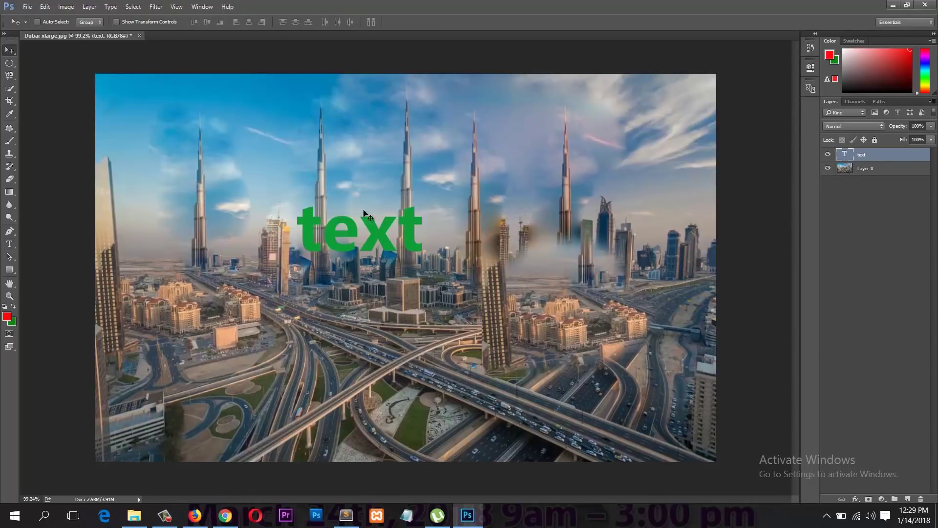
Step: Free-transform the text layer to 273.73% width and 285.90% height, and commit the scaling
left_click(9, 243)
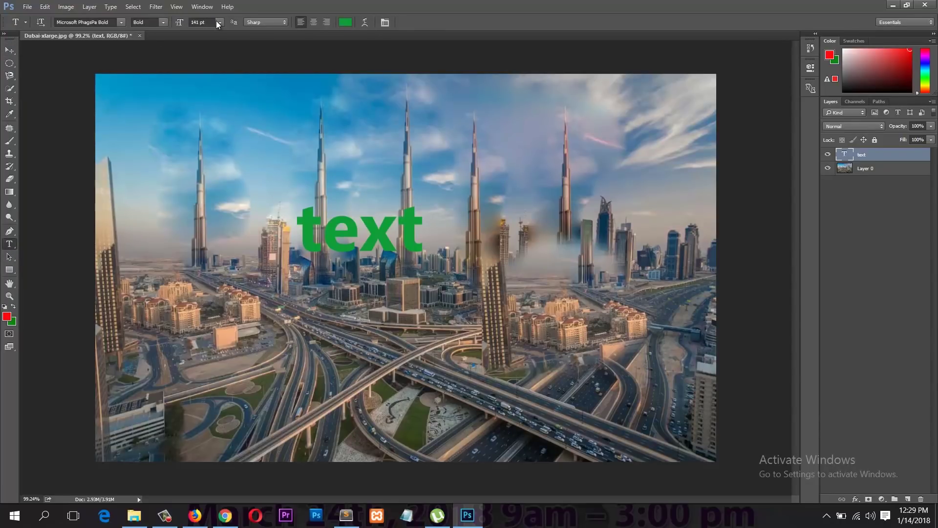
key("v")
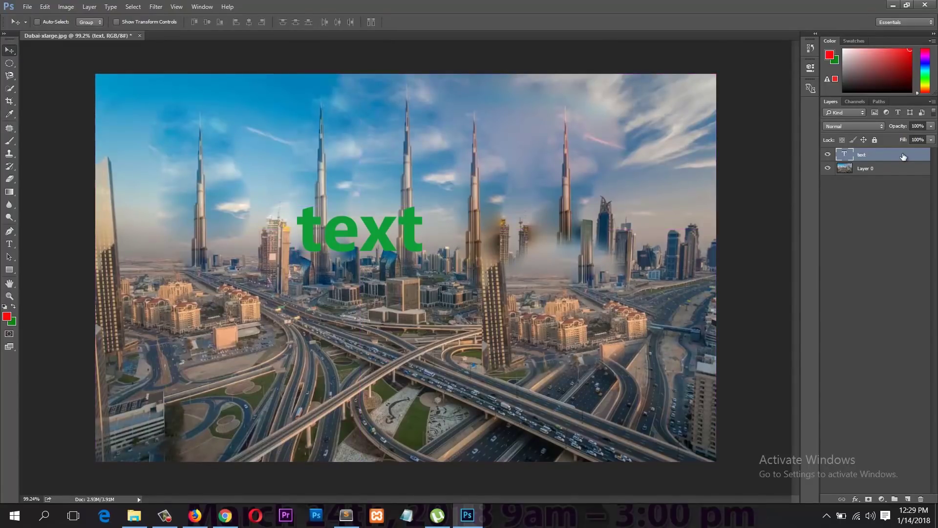
key("ctrl+t")
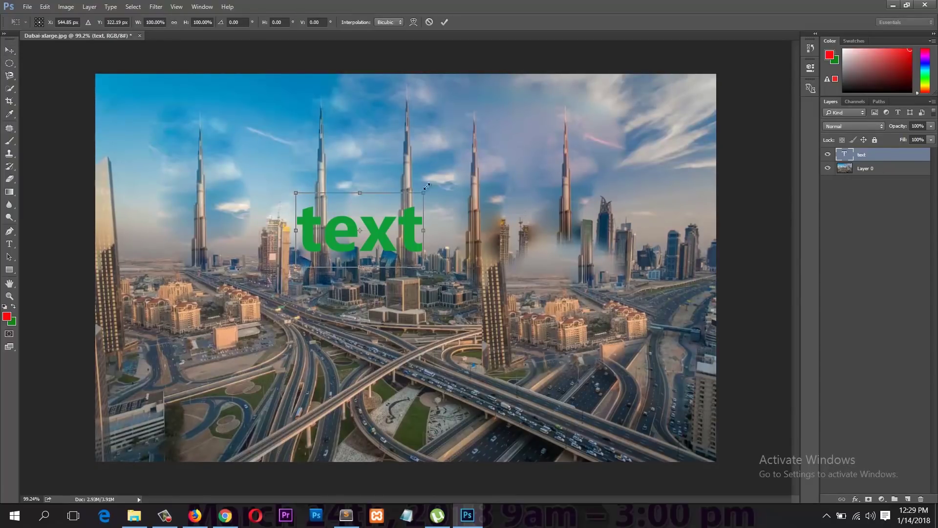
left_click_drag(425, 192, 445, 274)
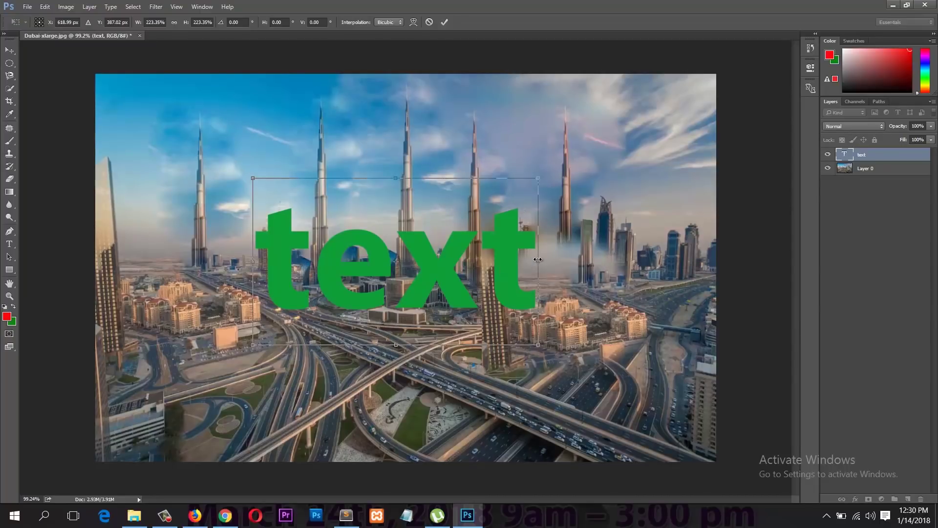
left_click_drag(542, 257, 306, 260)
key("ctrl+z")
left_click_drag(541, 257, 570, 293)
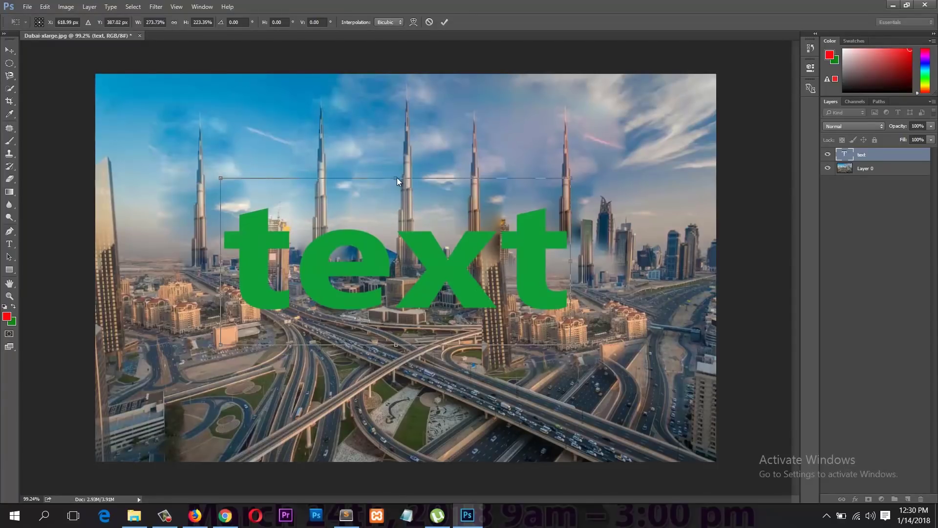
left_click_drag(398, 179, 408, 136)
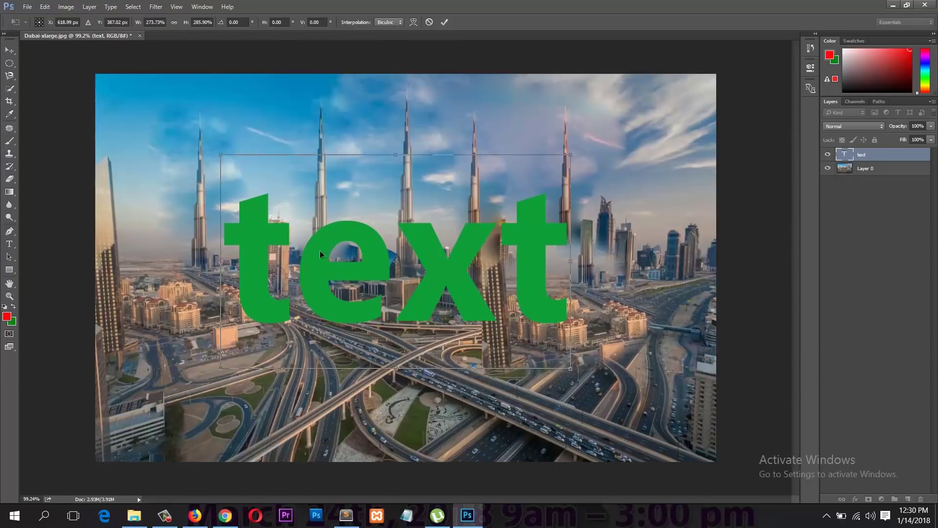
left_click(445, 25)
Step: Reposition the enlarged text over the centre of the skyline with transform controls shown
left_click_drag(315, 263, 293, 264)
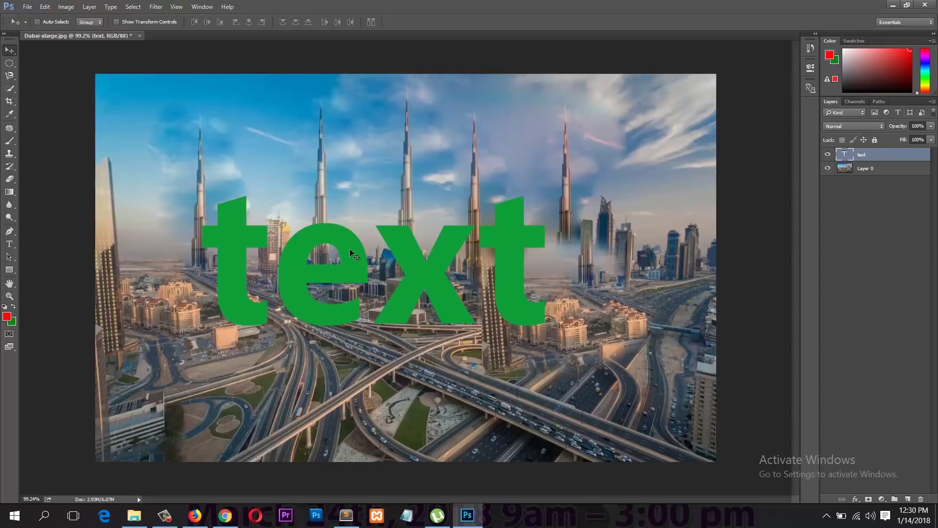
left_click_drag(433, 270, 446, 269)
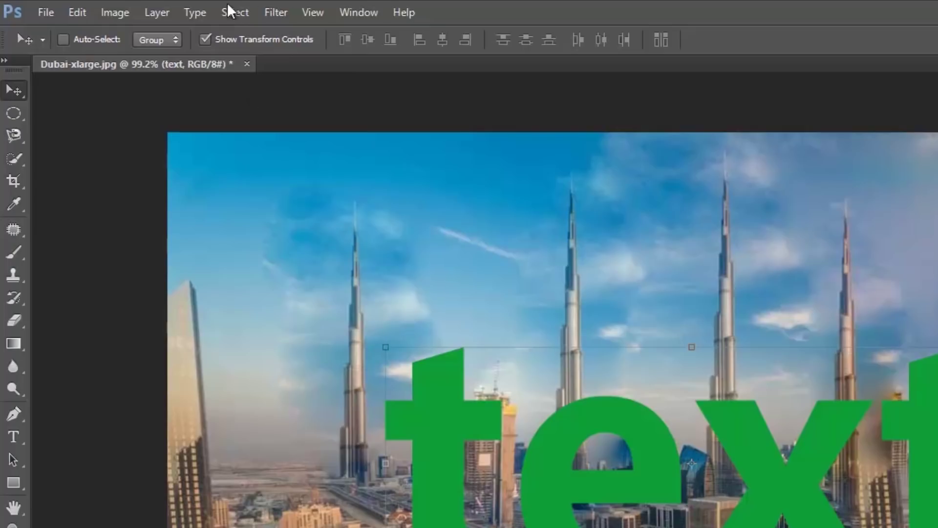
left_click_drag(377, 318, 517, 355)
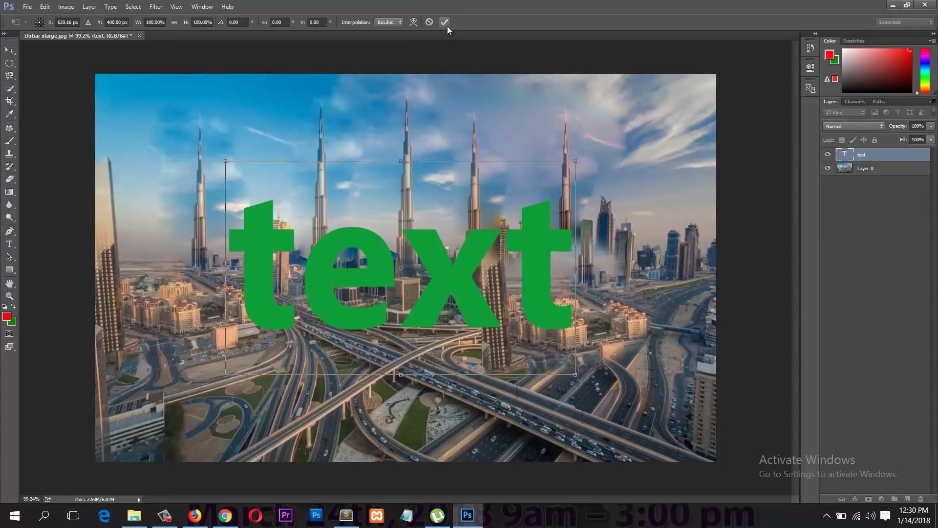
Step: Rotate the text to -10.55°, commit the rotation, and shift it slightly up
mouse_move(597, 144)
left_mouse_down()
mouse_move(606, 376)
mouse_move(494, 73)
mouse_move(577, 97)
mouse_move(606, 135)
mouse_move(493, 49)
mouse_move(535, 150)
mouse_move(583, 153)
left_mouse_up()
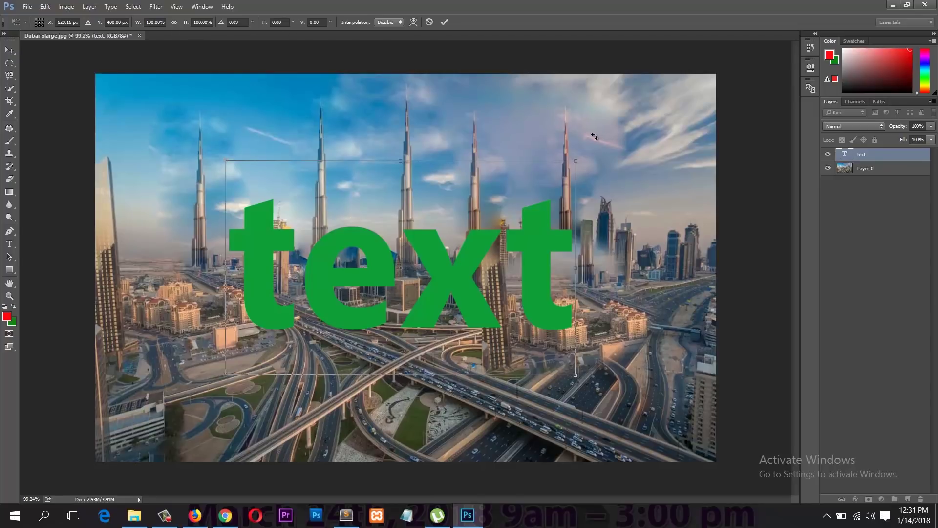
left_click_drag(596, 142, 496, 78)
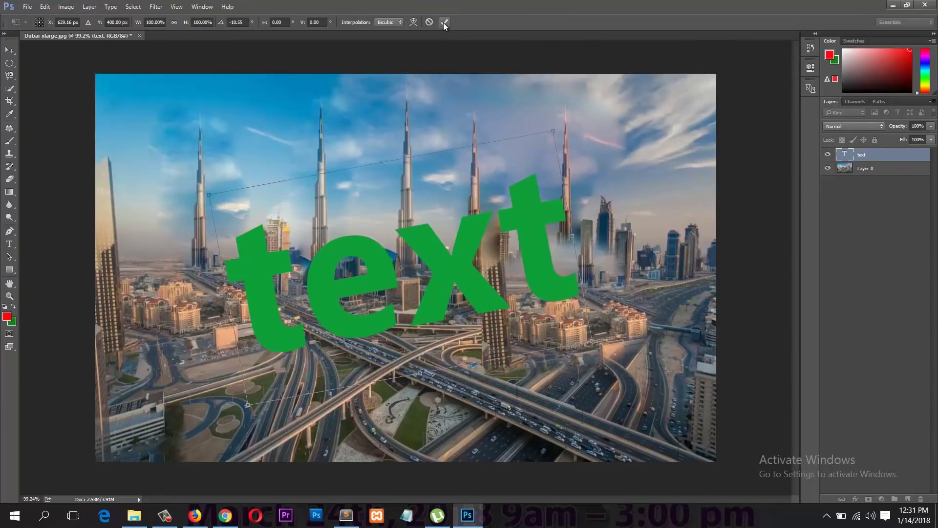
left_click(444, 22)
left_click_drag(467, 271, 461, 260)
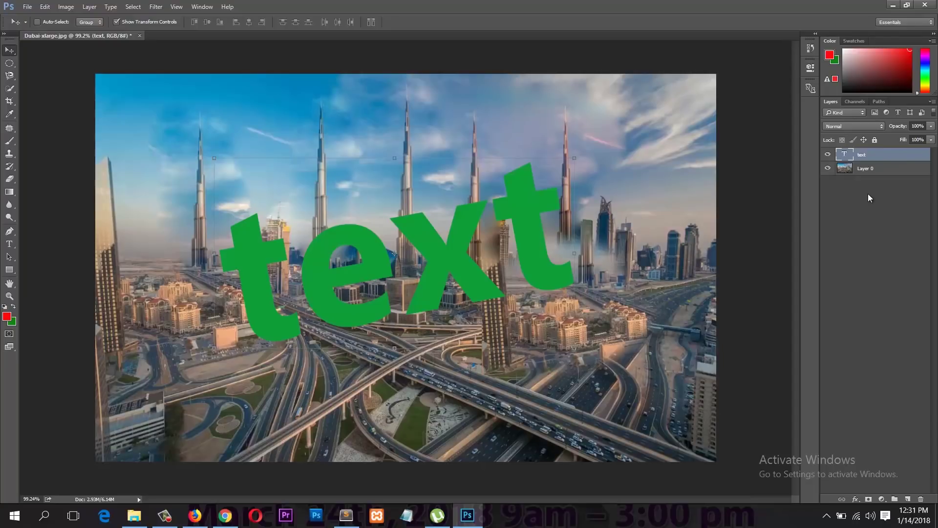
Step: Add Bevel & Emboss to the text layer with 602% depth, 32 px size, Up direction and the Chisel Hard technique
double_click(892, 155)
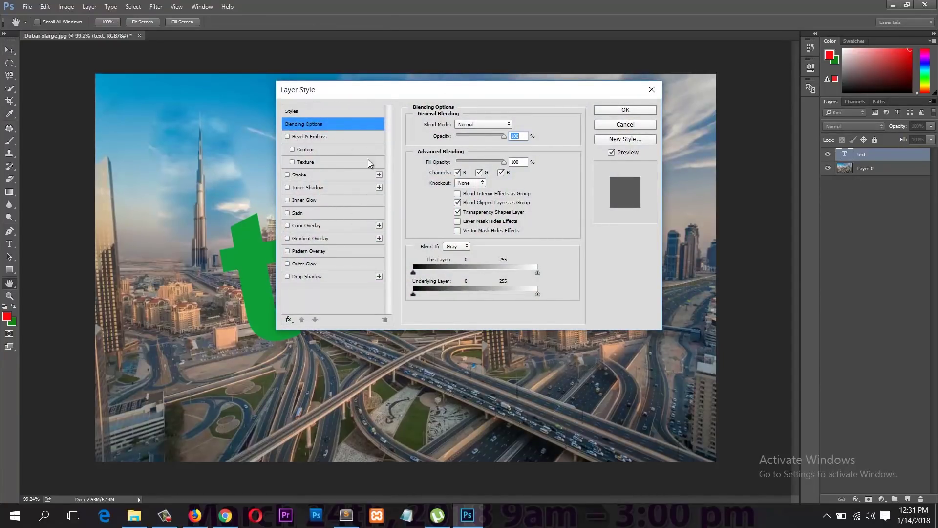
left_click_drag(411, 91, 597, 96)
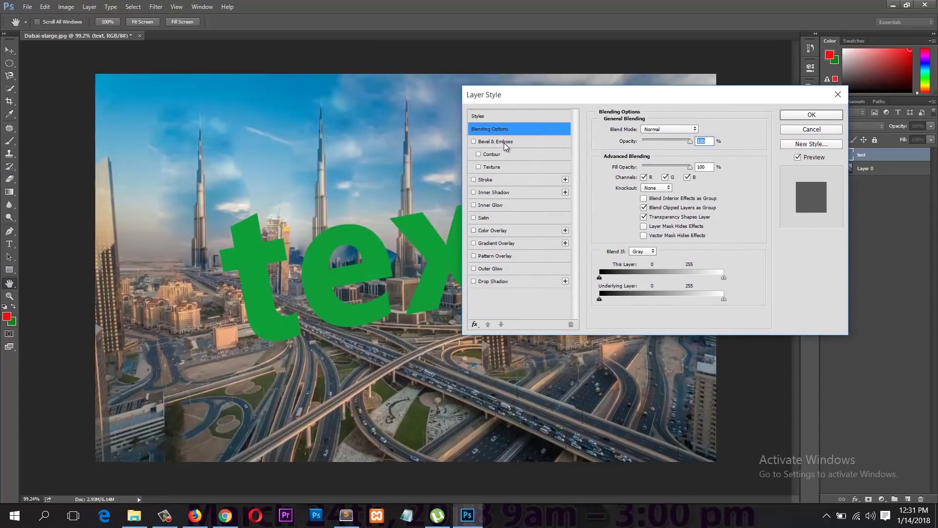
left_click(503, 142)
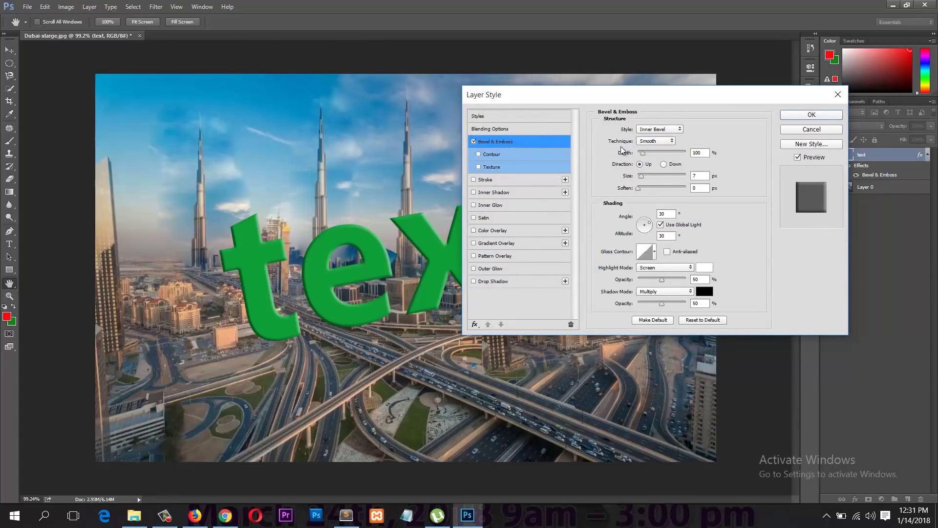
left_click_drag(647, 151, 646, 184)
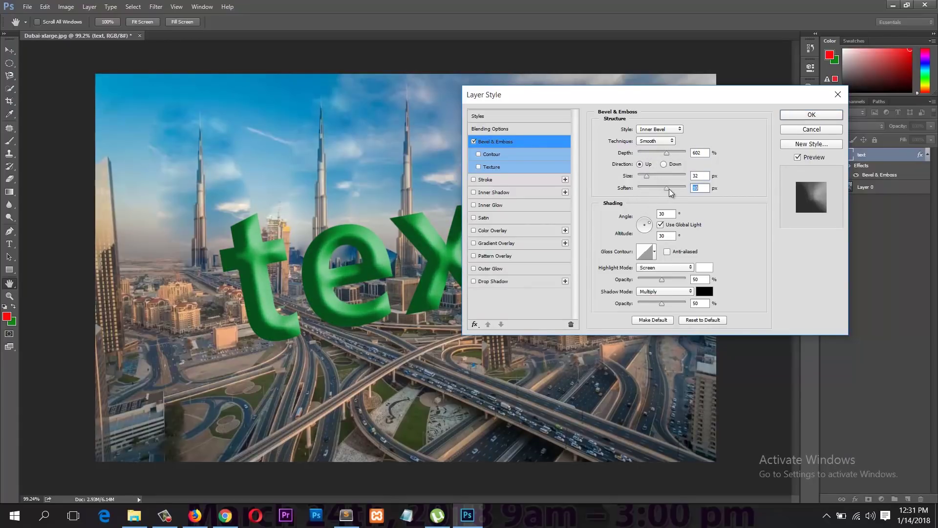
left_click(664, 165)
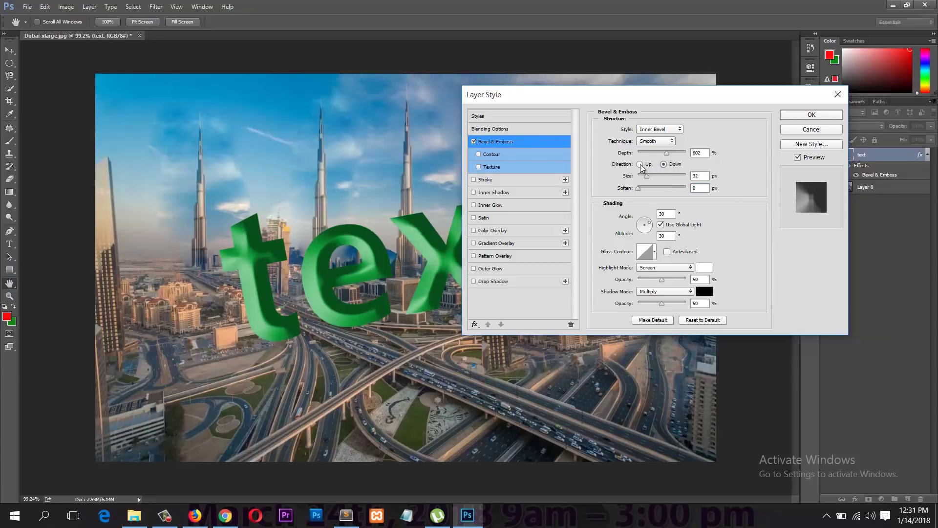
left_click(656, 141)
left_click(659, 154)
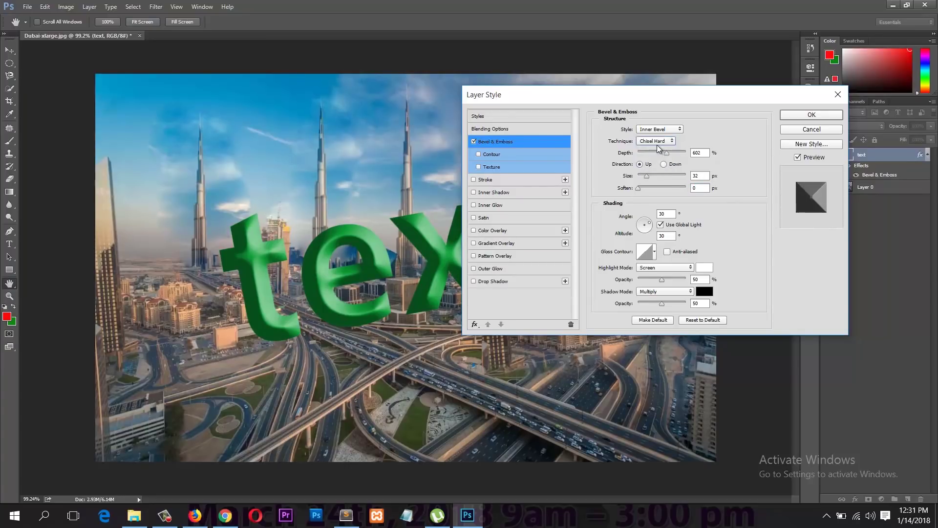
Step: Try the Pillow Emboss style on the text's bevel, and return it to Inner Bevel
left_click(660, 129)
left_click(656, 155)
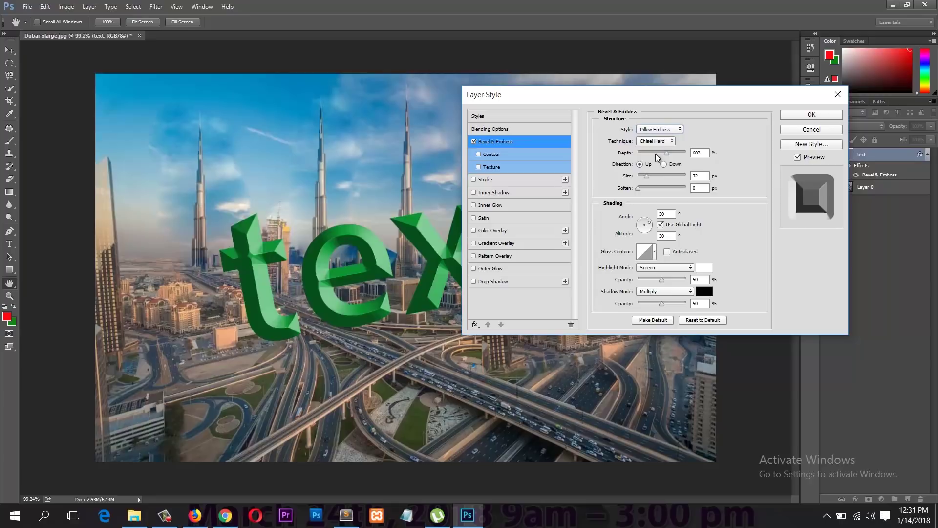
left_click(666, 130)
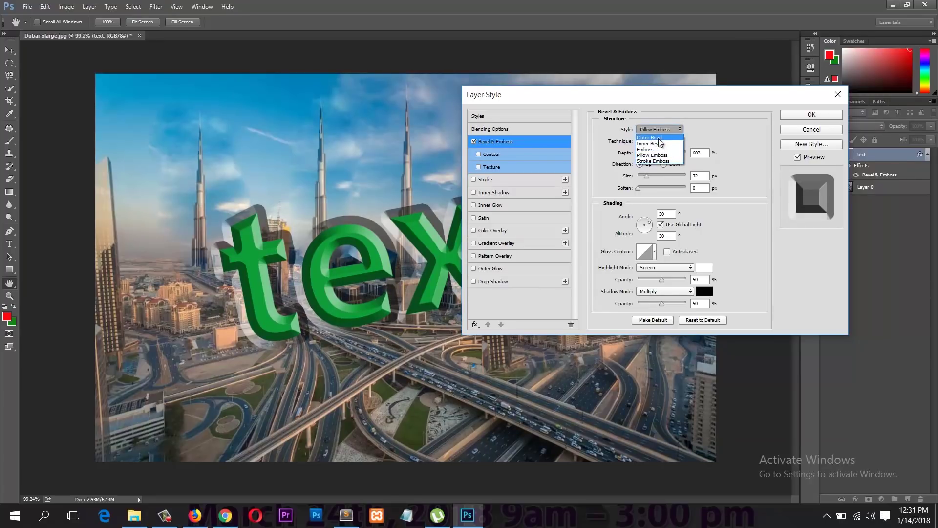
left_click(659, 143)
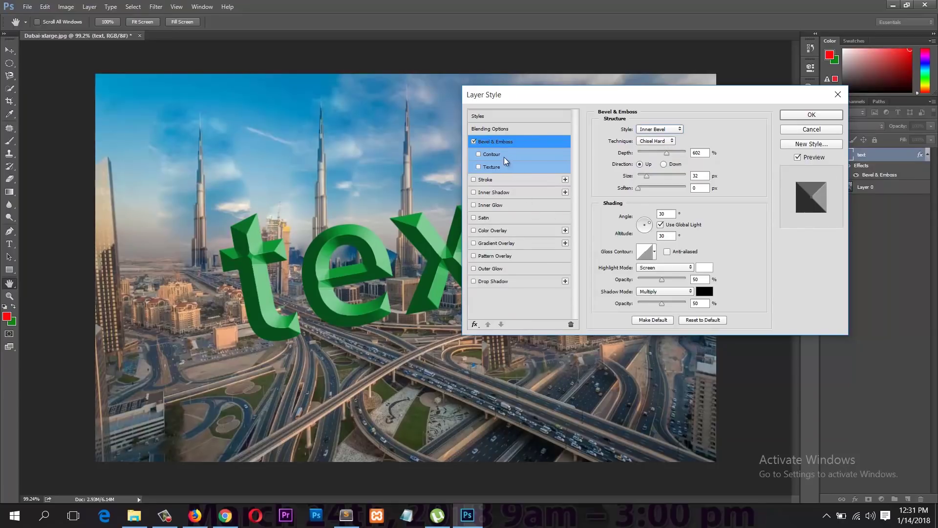
Step: Add a 16 px black stroke to the text, compare its positions, choose Outside, and lower its opacity
left_click(498, 184)
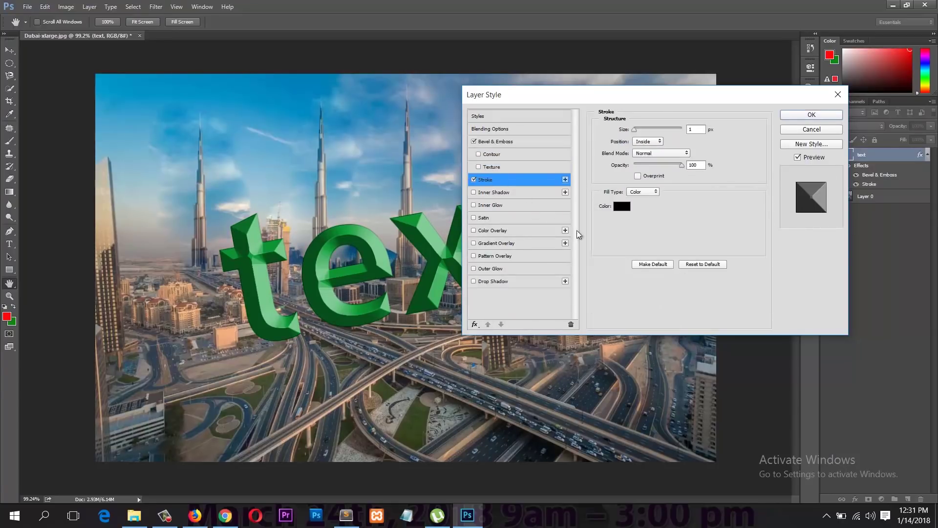
left_click_drag(647, 132, 639, 137)
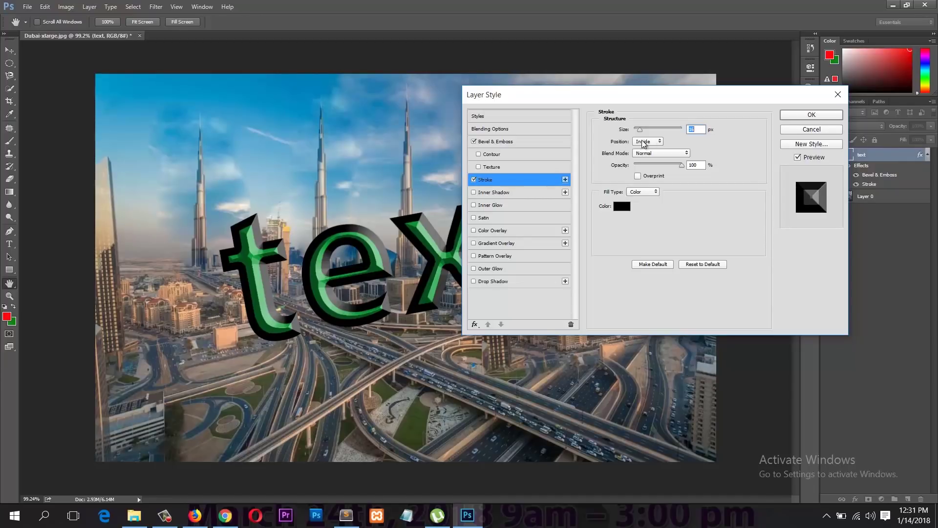
left_click(658, 142)
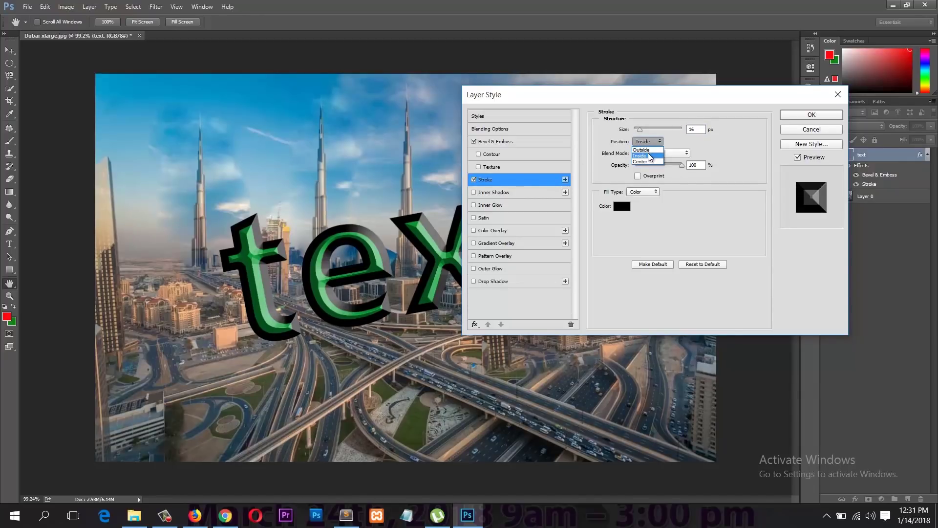
left_click(647, 142)
left_click(649, 142)
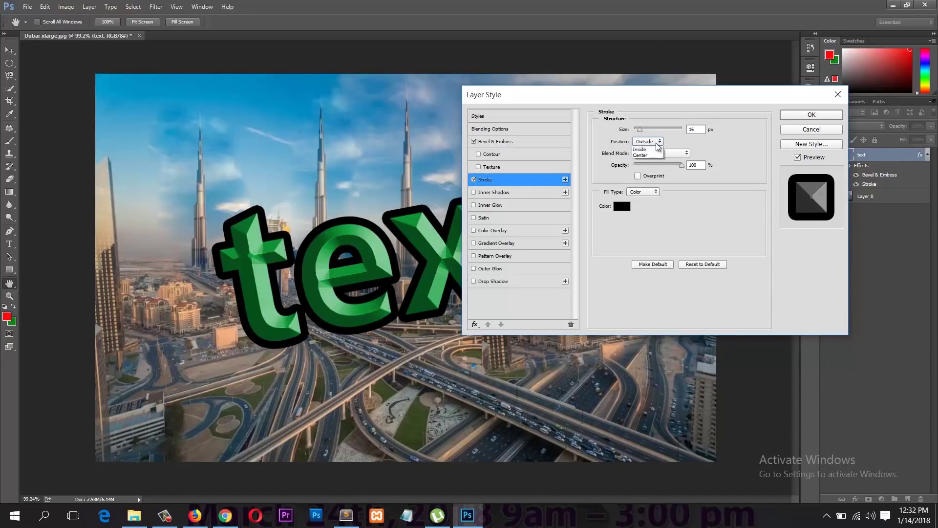
left_click(654, 159)
left_click(656, 141)
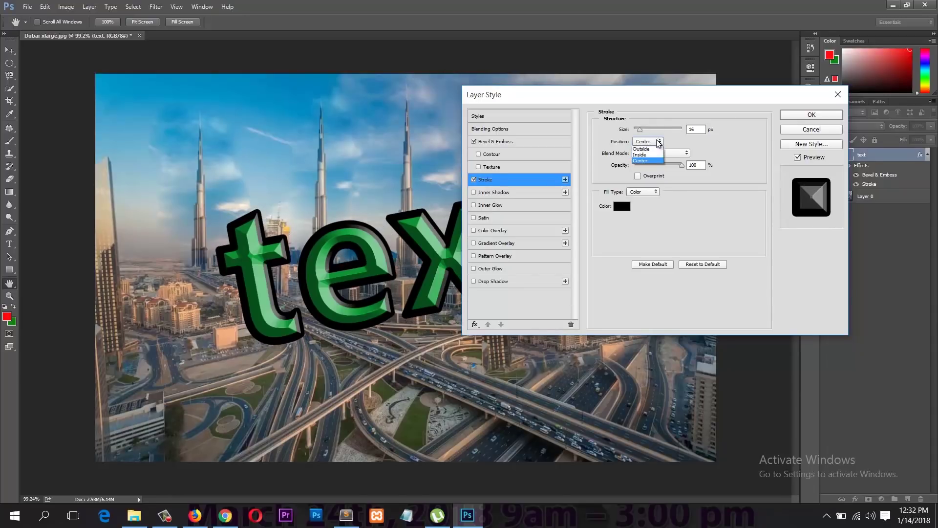
left_click(654, 148)
left_click_drag(681, 165, 648, 167)
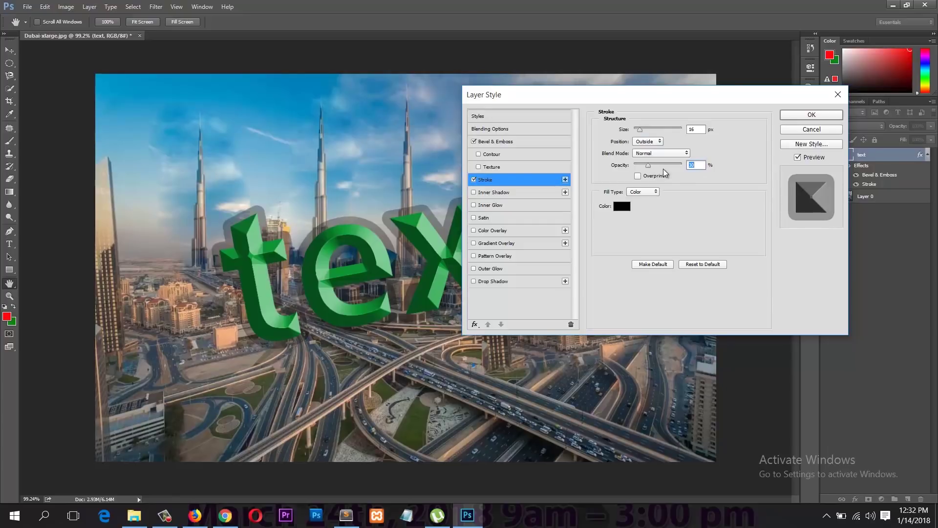
Step: Add an inner shadow with 11 px distance to the text and duplicate it twice
left_click(495, 194)
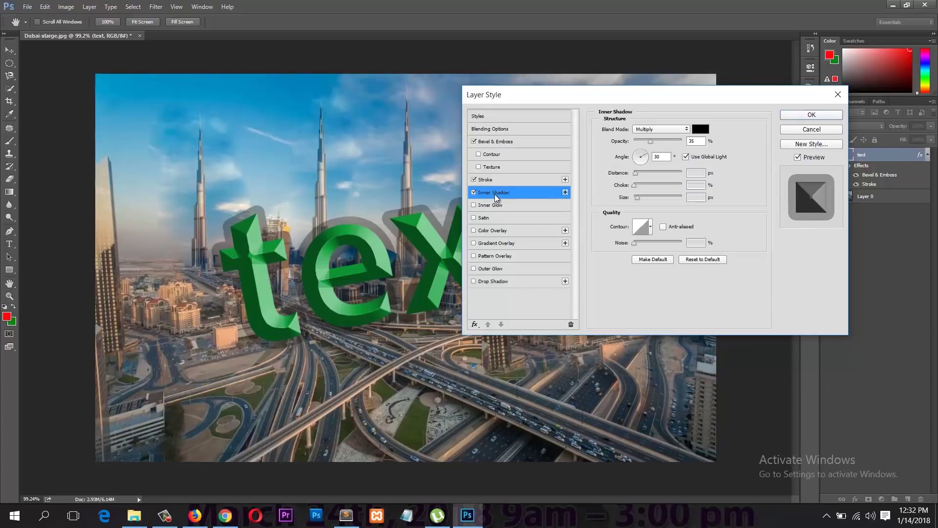
mouse_move(635, 173)
left_mouse_down()
mouse_move(650, 175)
mouse_move(647, 195)
mouse_move(652, 185)
mouse_move(632, 174)
mouse_move(634, 197)
mouse_move(639, 173)
left_mouse_up()
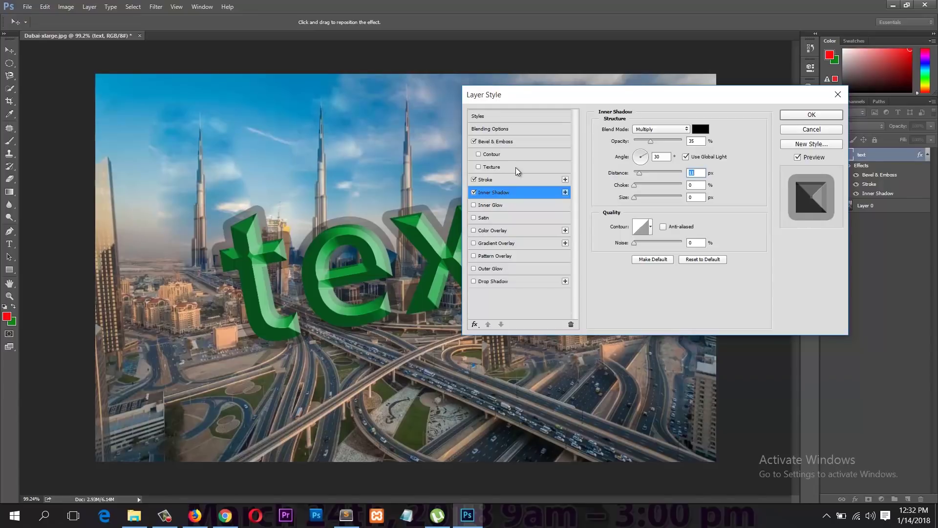
left_click(565, 192)
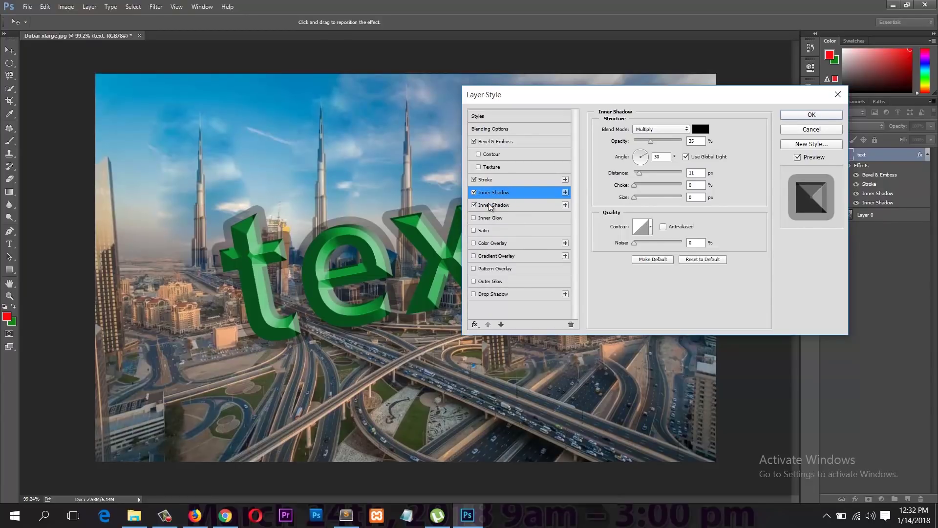
left_click(535, 210)
left_click(566, 205)
Step: Set the third inner shadow to red ff0000 in Normal blend mode with 100% opacity, and increase its distance
left_click(701, 129)
type("ff0000")
left_click(568, 128)
left_click(673, 130)
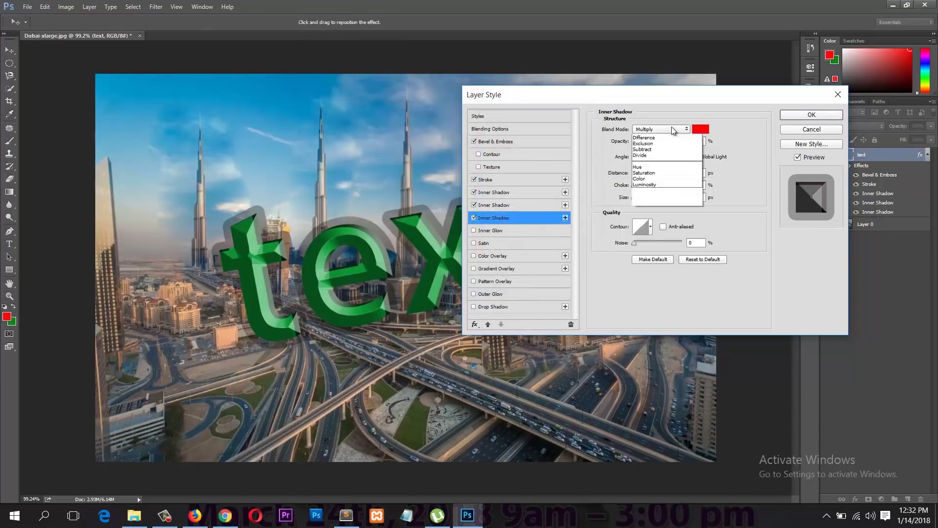
left_click(668, 139)
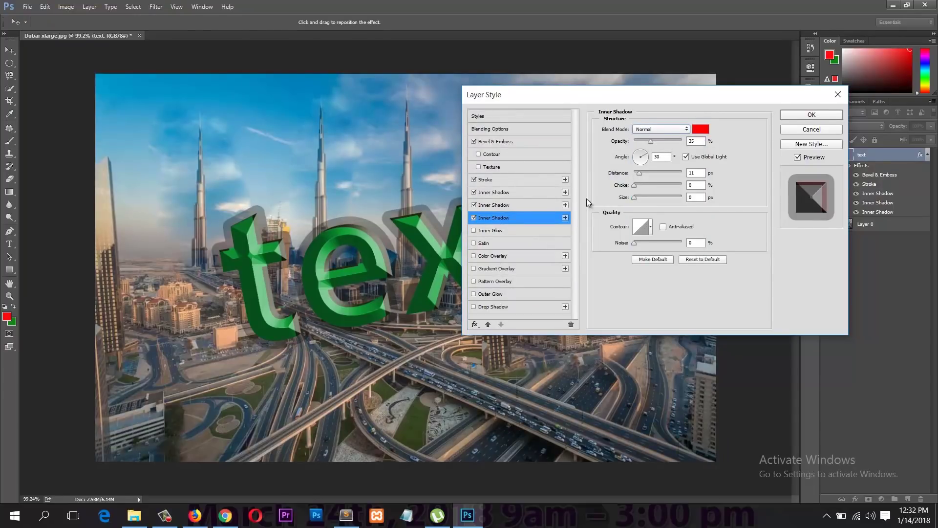
left_click_drag(648, 141, 683, 141)
left_click_drag(641, 172, 660, 174)
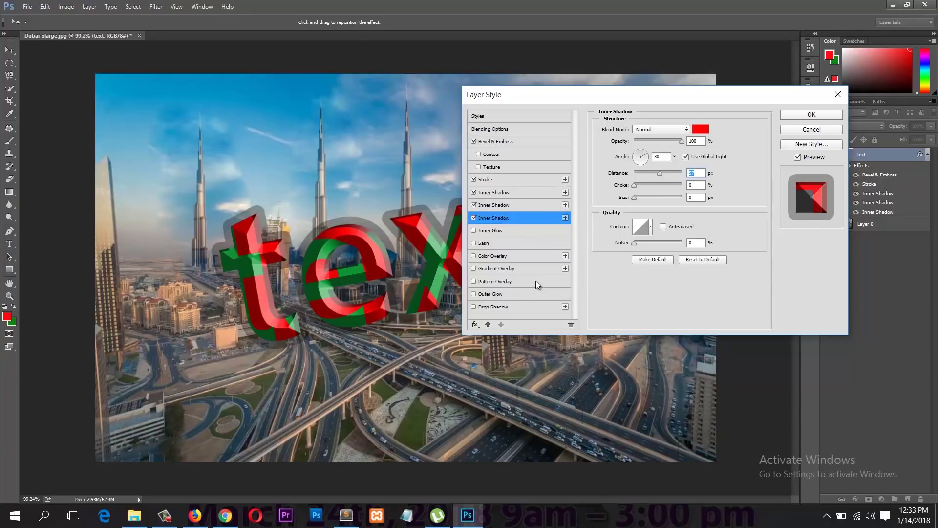
Step: Add a drop shadow to the text with 44 px distance, 99% spread and 76 px size
left_click(533, 306)
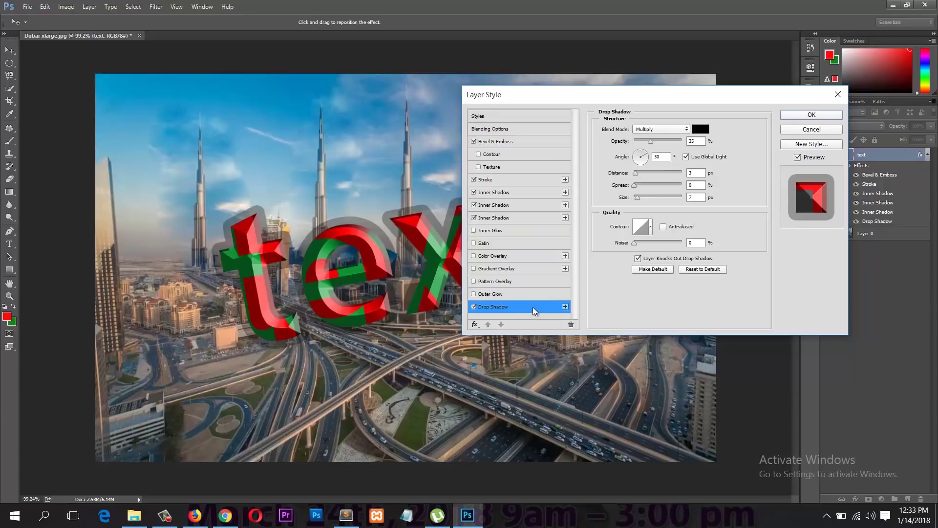
left_click(655, 172)
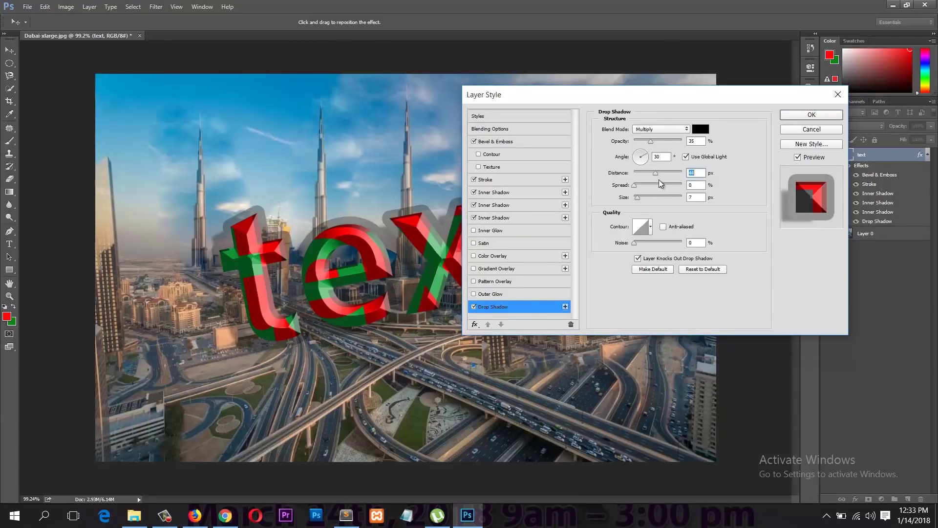
left_click_drag(641, 198, 693, 185)
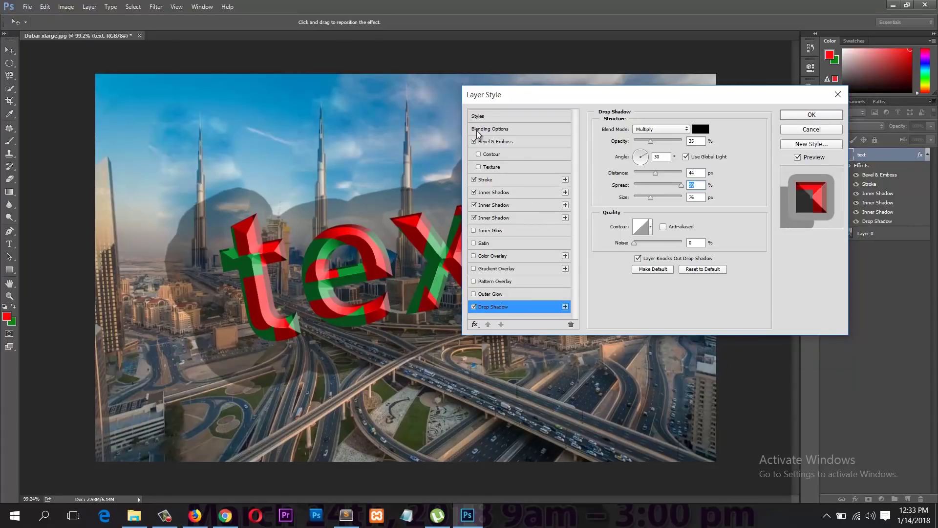
Step: Turn off the text's Bevel & Emboss, Stroke and all three Inner Shadow effects
left_click(474, 141)
left_click(474, 180)
left_click(474, 192)
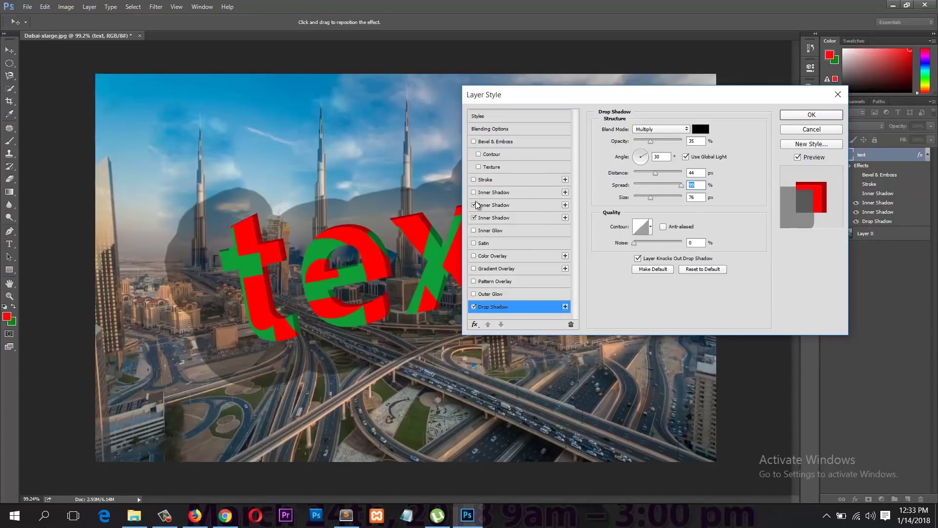
left_click(479, 204)
left_click(474, 217)
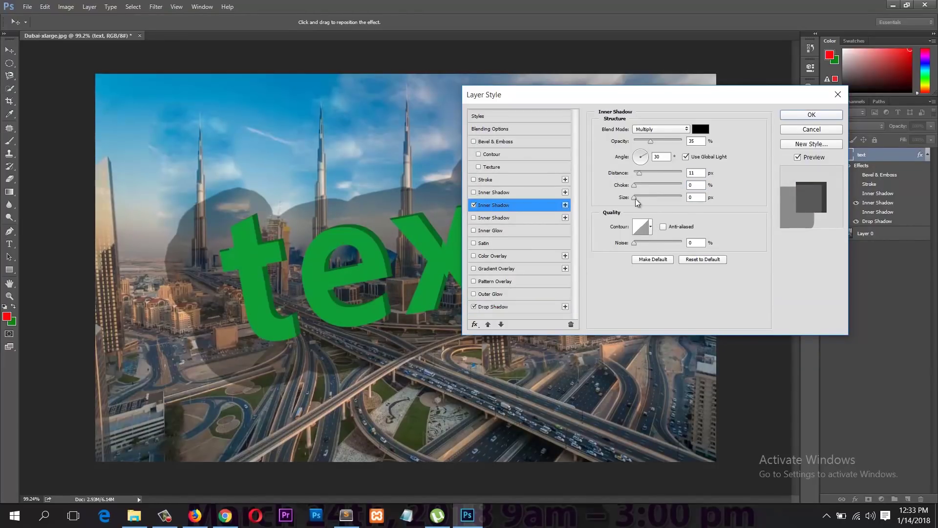
left_click_drag(651, 142, 634, 173)
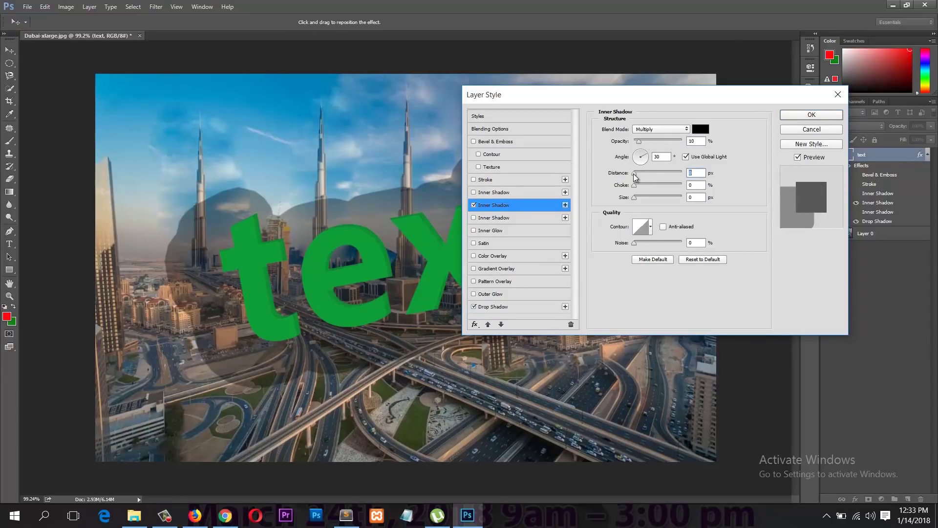
left_click(474, 205)
Step: Reduce the drop shadow's spread to 18% and size to 8 px, shorten its distance, and apply the layer style
left_click(493, 307)
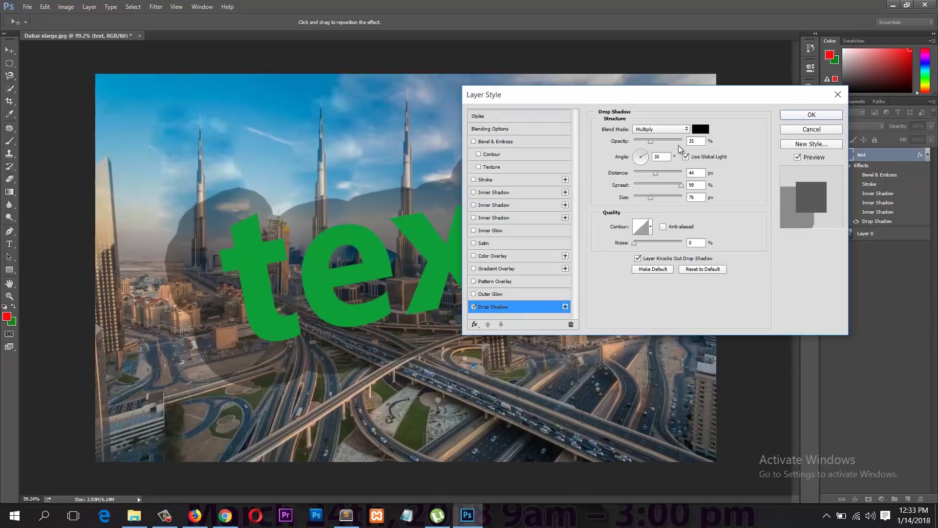
left_click_drag(681, 186, 650, 173)
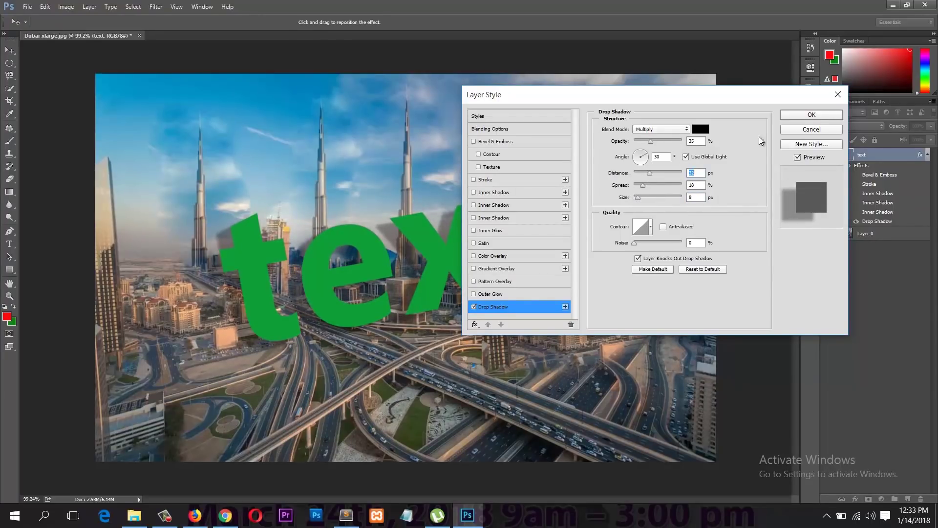
left_click(800, 115)
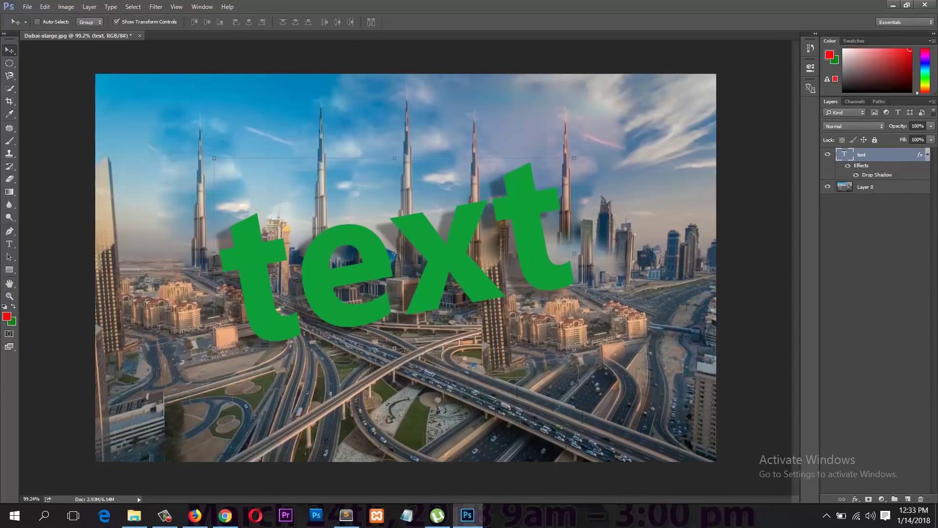
Step: Add a second text layer reading "other text" and place it below the large text
left_click(15, 245)
left_click(306, 385)
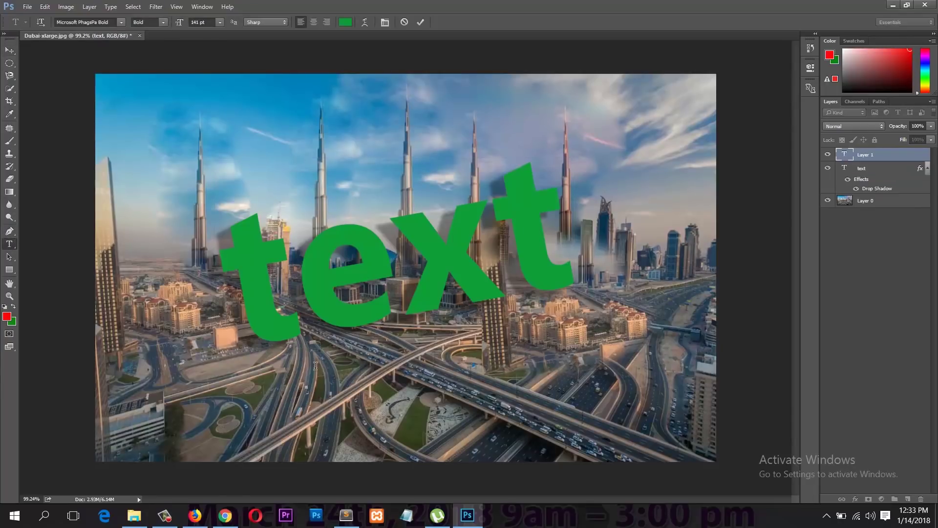
type("d")
key("BackSpace")
type("o")
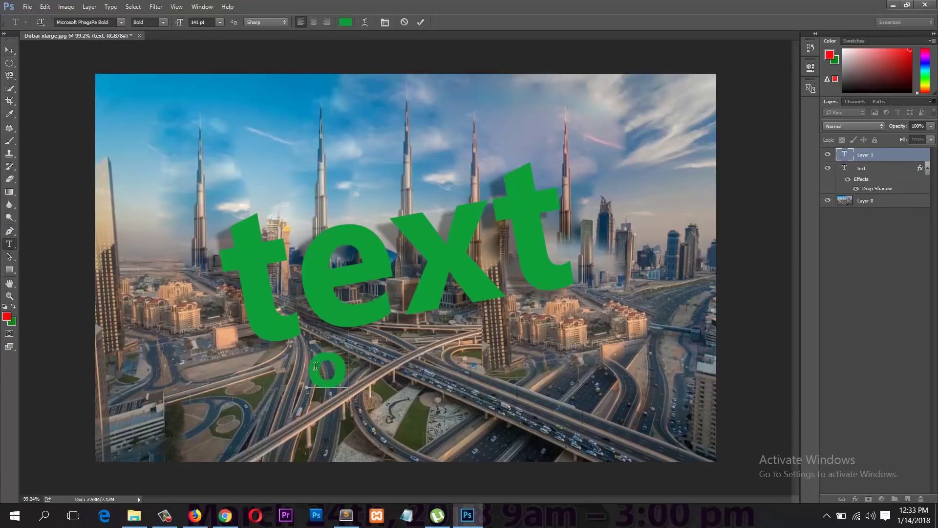
type("ther text")
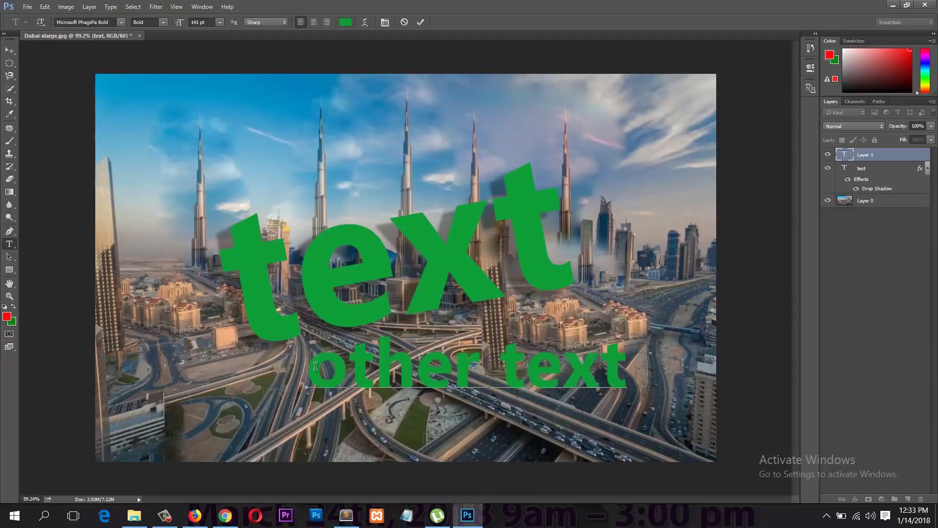
left_click_drag(374, 365, 321, 384)
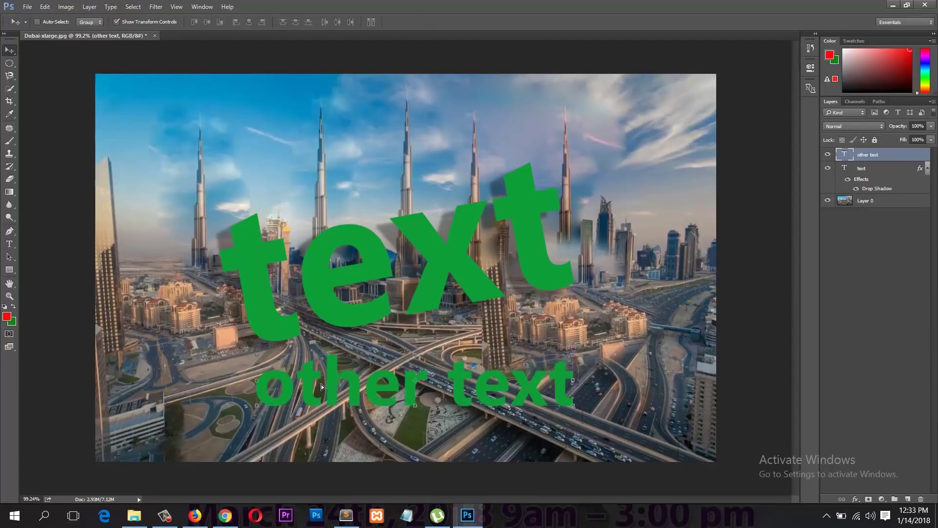
key("ctrl+Return")
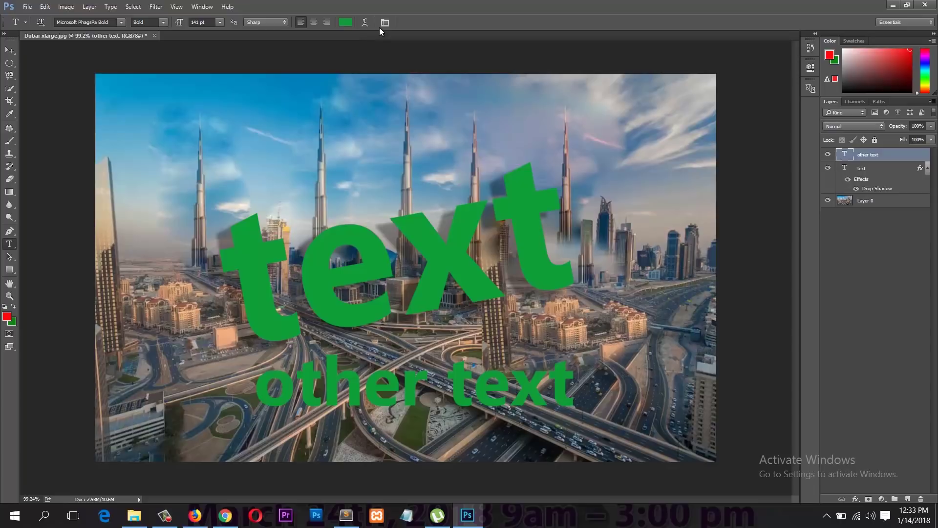
Step: Look over the character and paragraph settings, and set the tracking of "other text" to -40
left_click(385, 23)
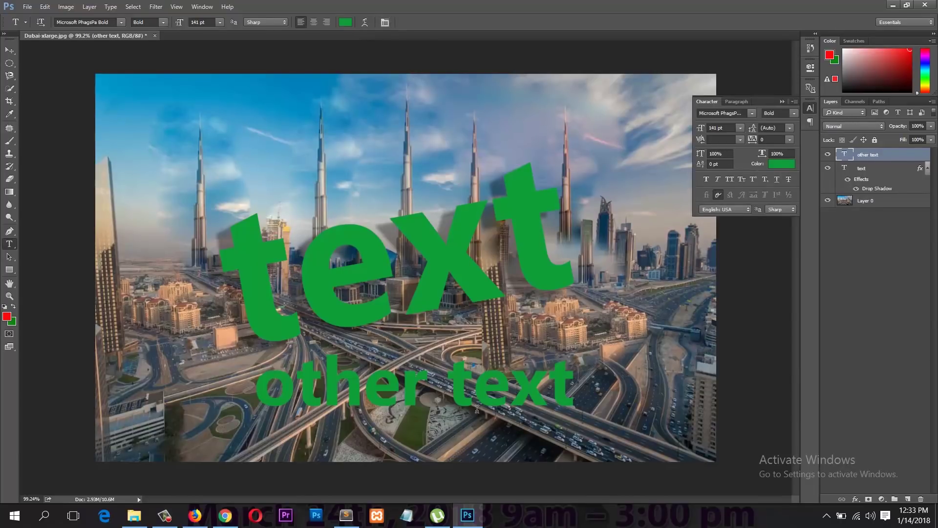
left_click(732, 103)
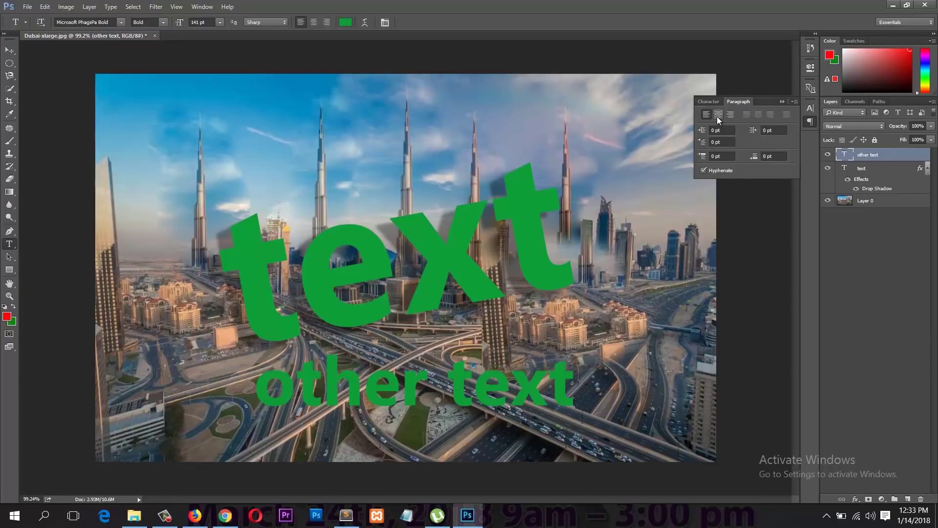
left_click(708, 101)
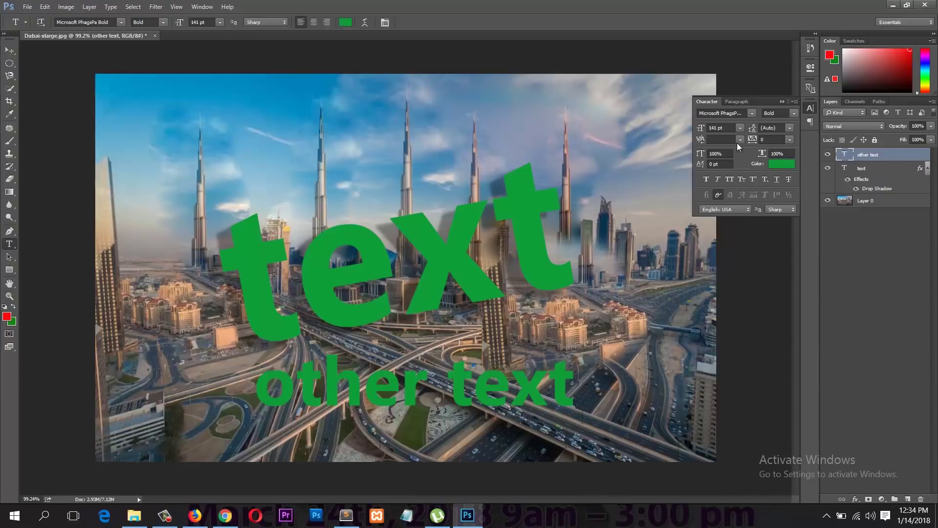
left_click_drag(758, 147, 750, 141)
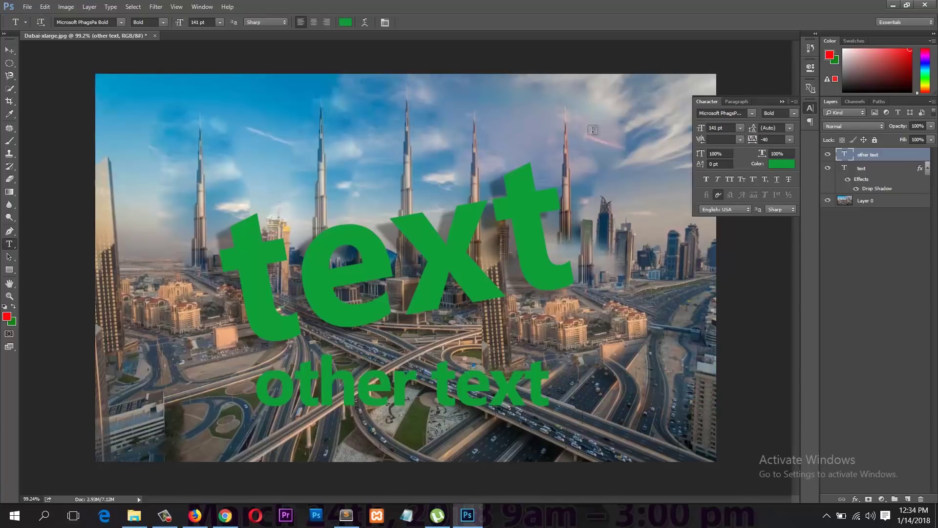
Step: Add a second line "sadsdas" below "other text" and set the whole text block to 55 pt
left_click(501, 373)
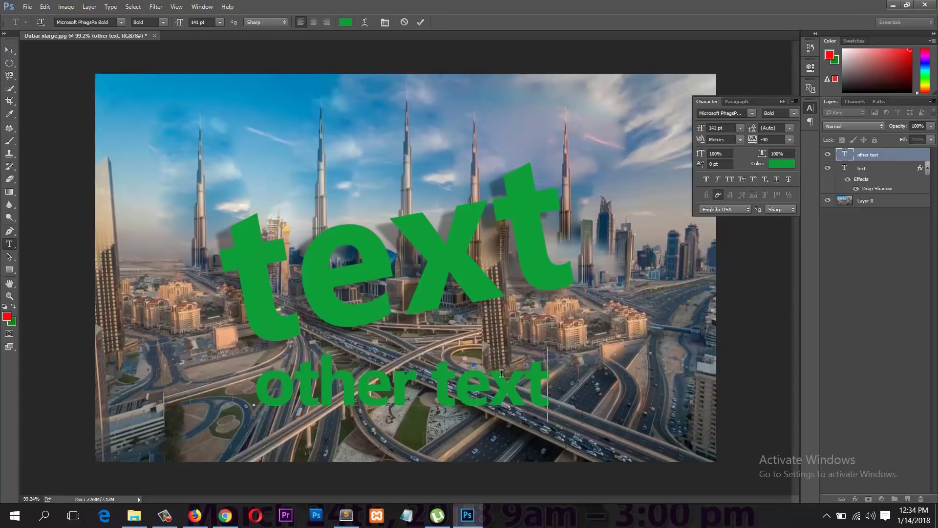
type("sadsdas")
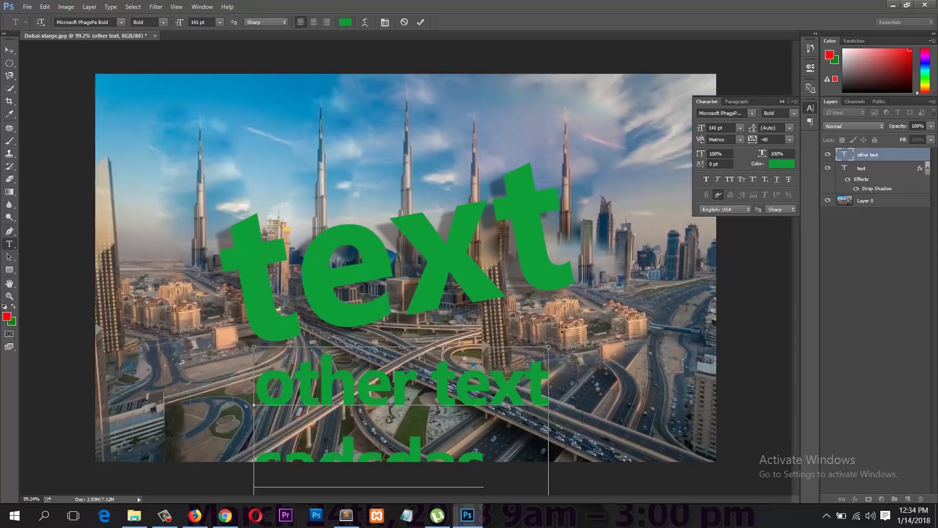
key("ctrl+a")
left_click_drag(698, 128, 656, 142)
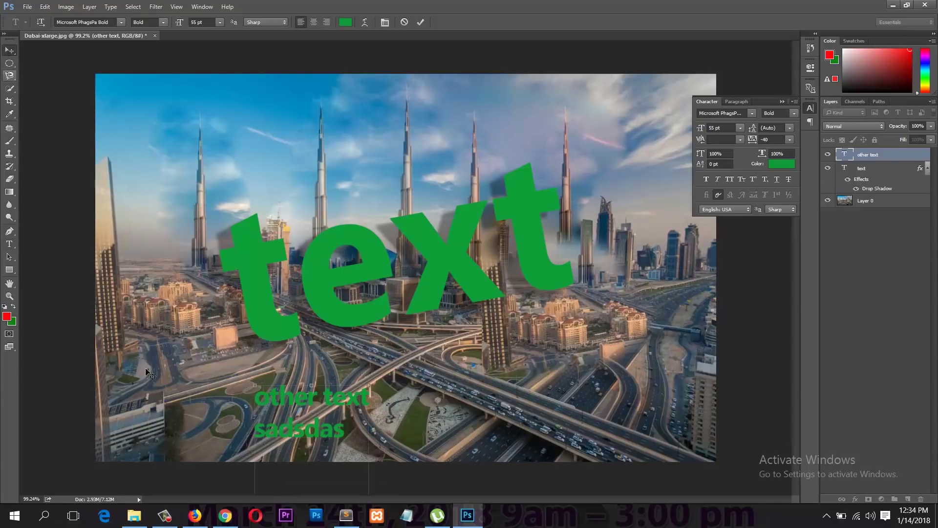
Step: Move the small text block to the image's upper-left sky and extend it with several short filler lines
left_click(9, 50)
left_click_drag(276, 389, 175, 120)
key("t")
left_click(176, 119)
Step: Set the leading of all lines in the small text block to 37 pt
key("ctrl+a")
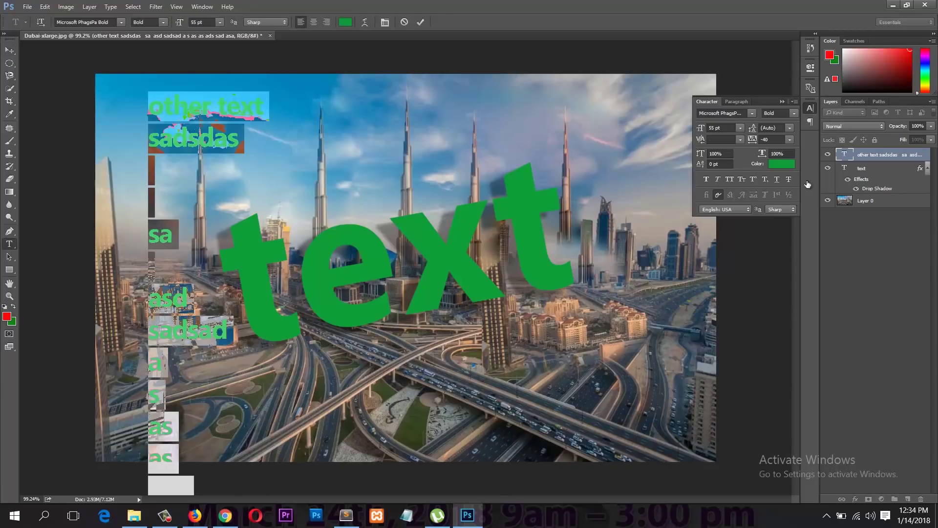
left_click_drag(751, 131, 771, 133)
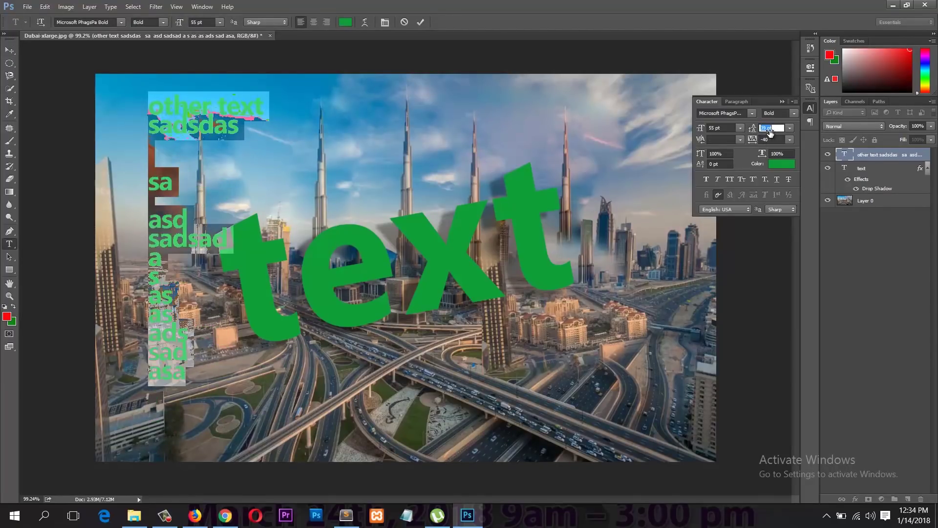
left_click(9, 50)
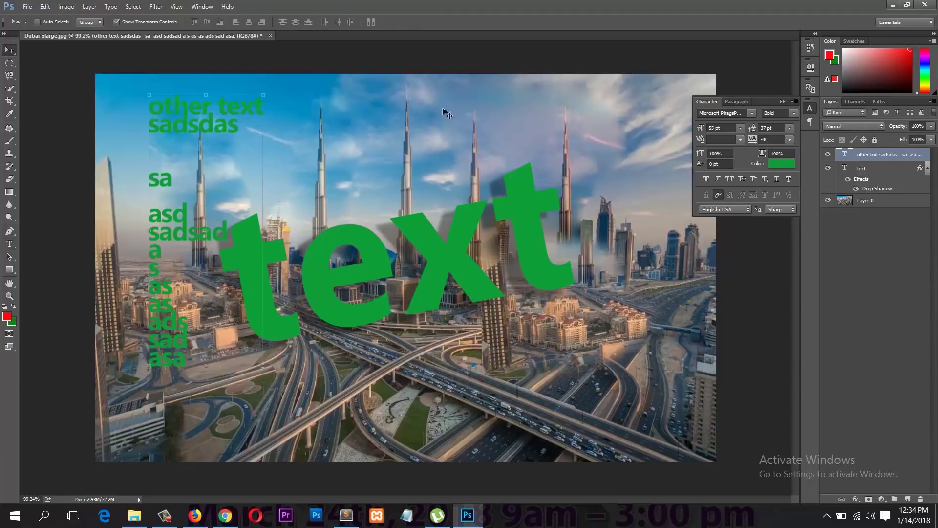
Step: Change the small text block's color to white (ffffff)
left_click(776, 165)
left_click(347, 137)
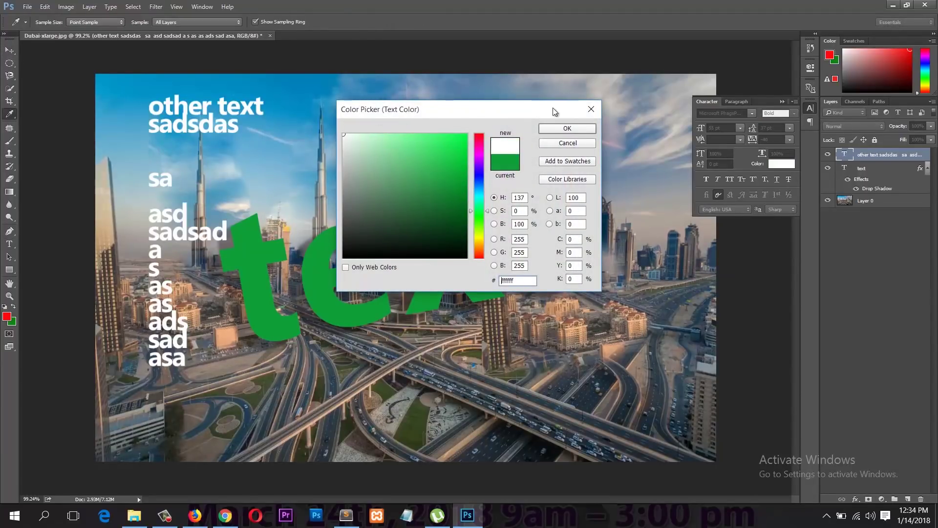
left_click(564, 128)
Step: Move the white text block slightly down and left, and the large green text up and right
left_click_drag(205, 215, 173, 250)
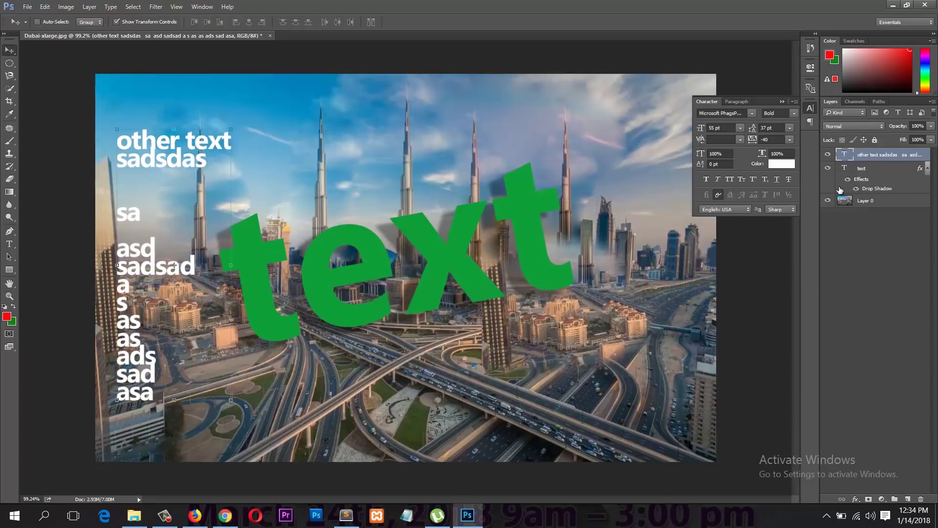
left_click(901, 179)
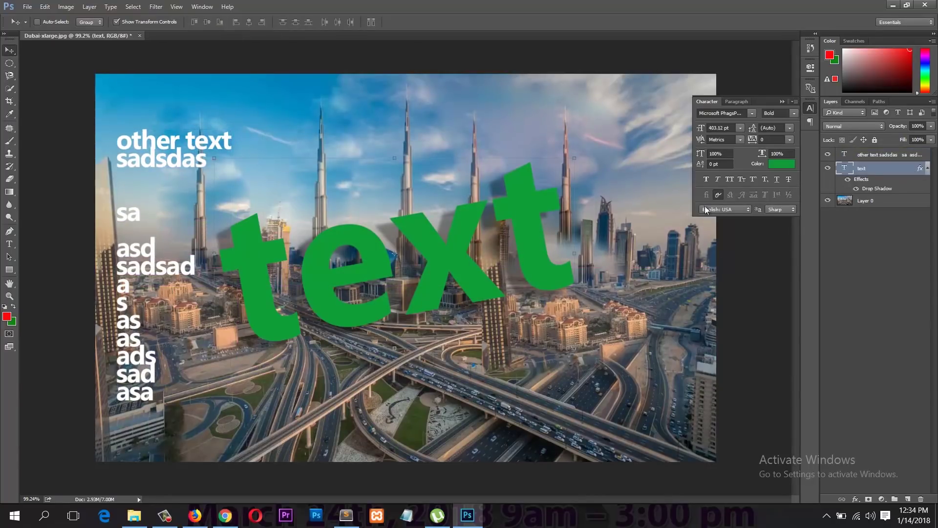
left_click_drag(340, 276, 415, 256)
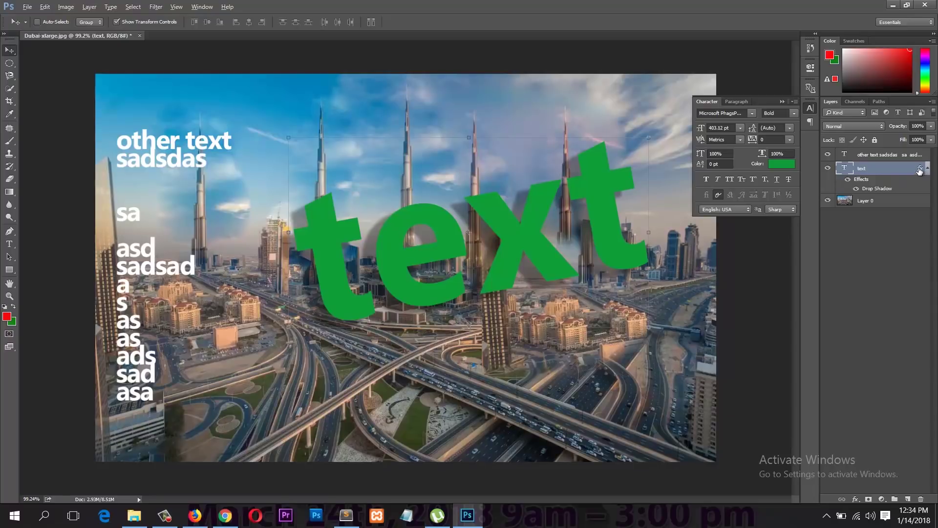
Step: Duplicate the large text's effects onto the white text layer, and clear that layer's style
left_click_drag(920, 169, 920, 154)
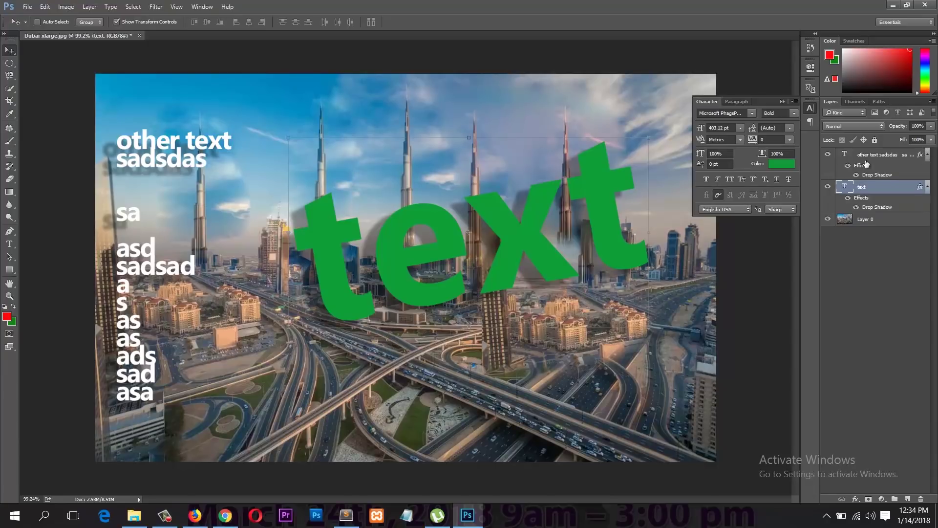
right_click(905, 154)
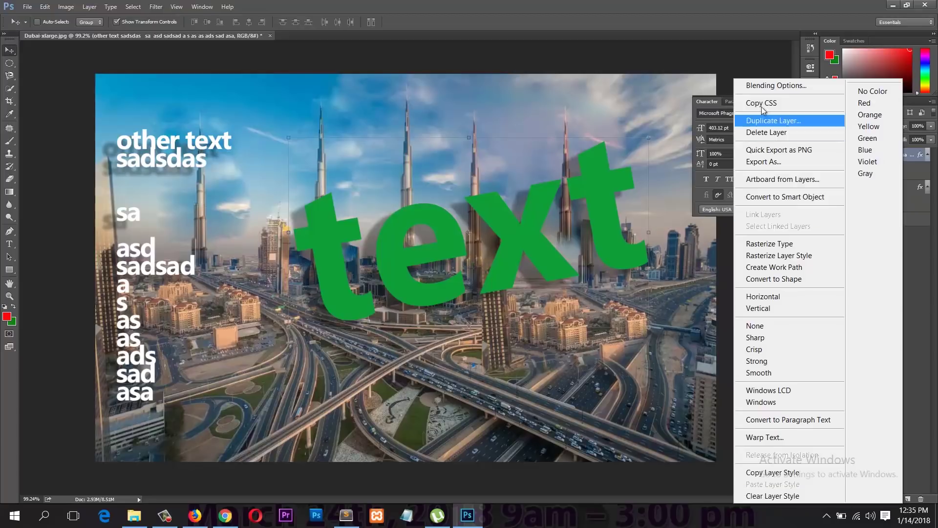
left_click(798, 491)
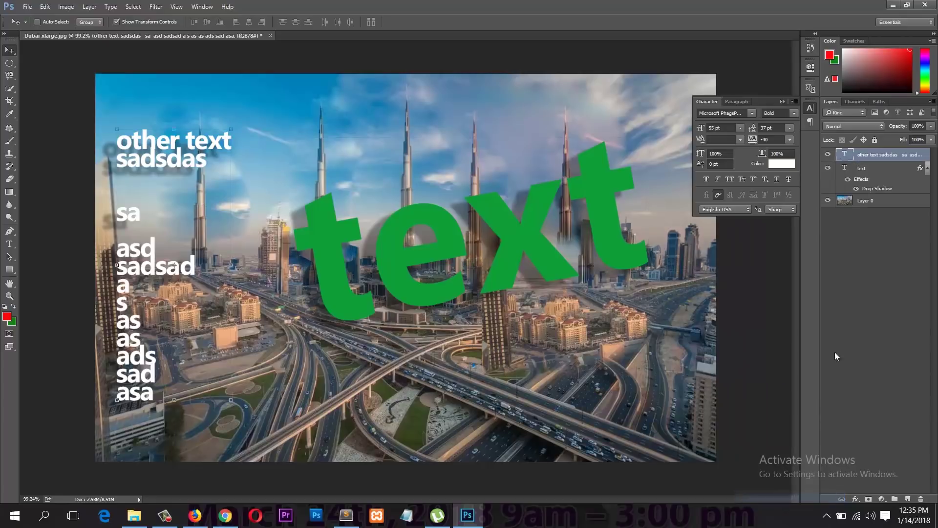
Step: Copy the large text's layer style, paste it onto the white text layer, and move the white text block right
right_click(920, 171)
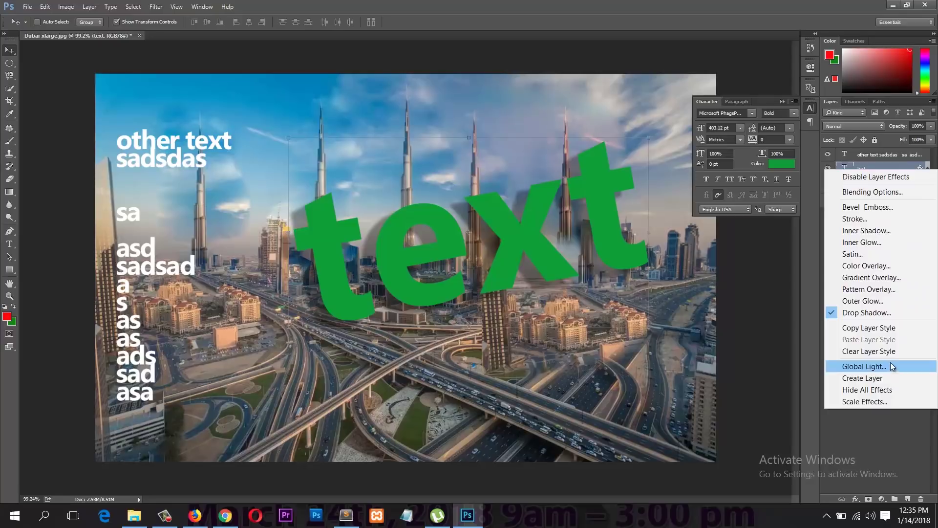
left_click(892, 328)
left_click(901, 155)
right_click(900, 156)
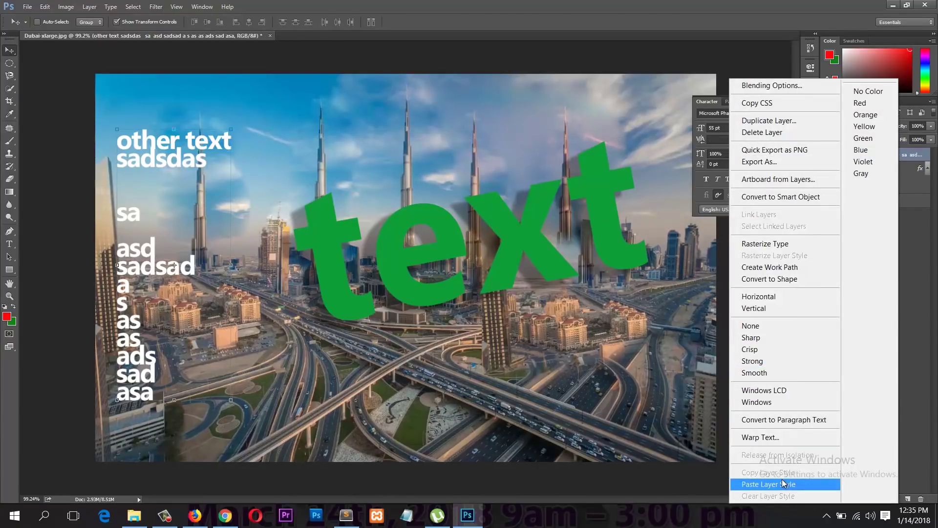
left_click(774, 484)
left_click_drag(175, 179, 227, 165)
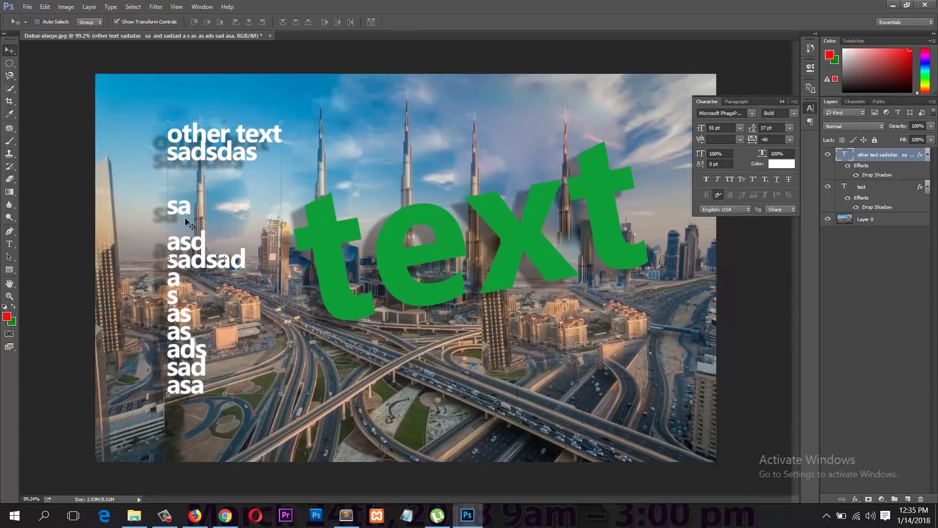
Step: Review the file formats available in the Save As dialog, and cancel without saving
left_click(29, 5)
left_click(77, 147)
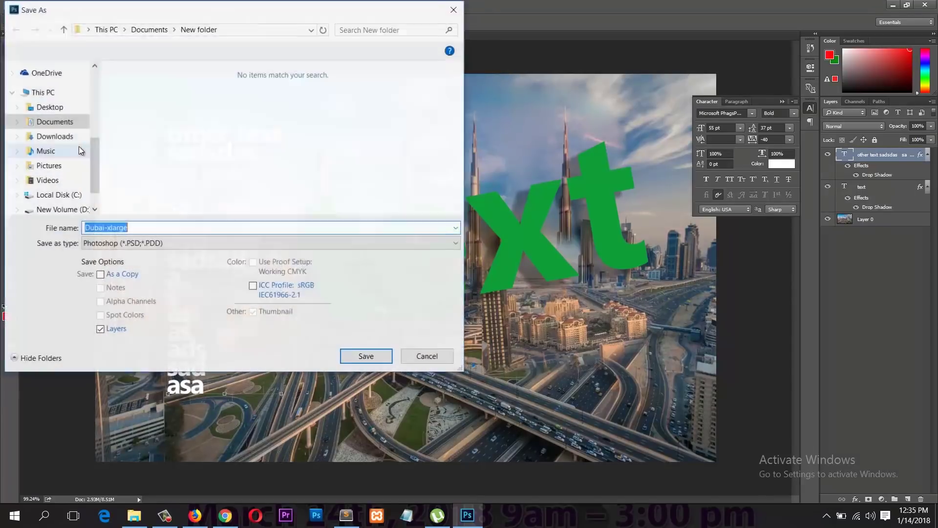
mouse_move(339, 3)
left_mouse_down()
mouse_move(339, 22)
mouse_move(535, 25)
left_mouse_up()
left_click(385, 242)
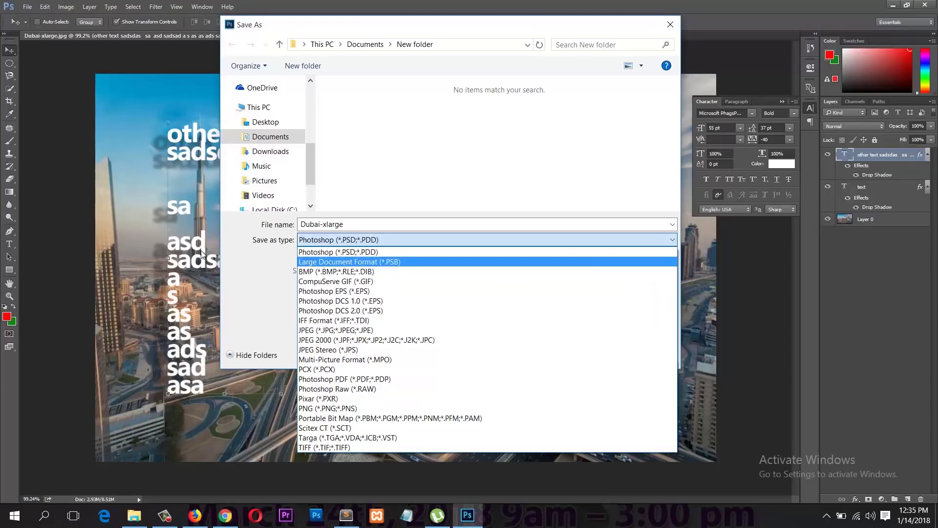
left_click(238, 293)
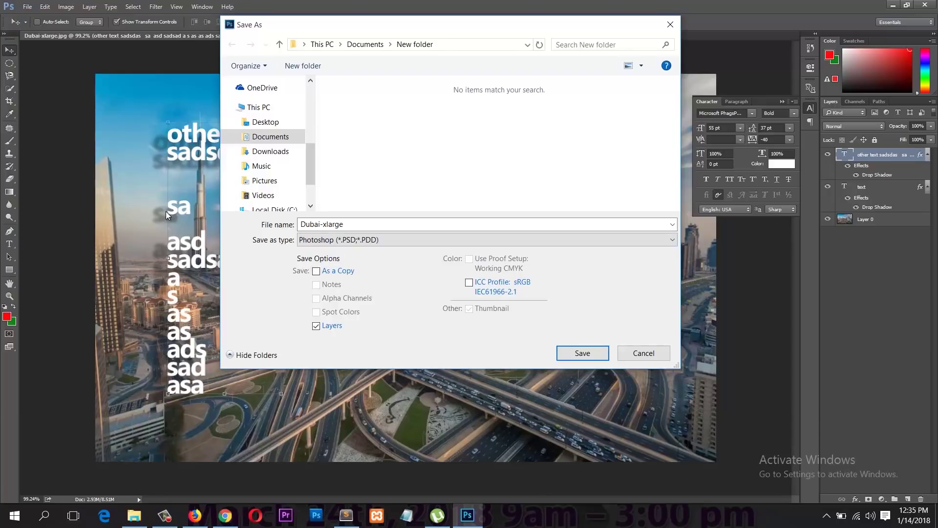
left_click(405, 242)
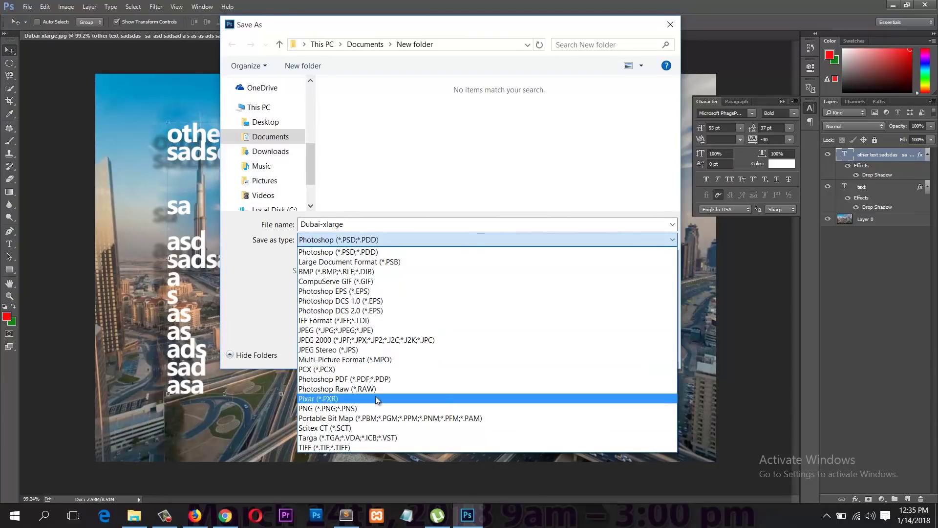
left_click(277, 286)
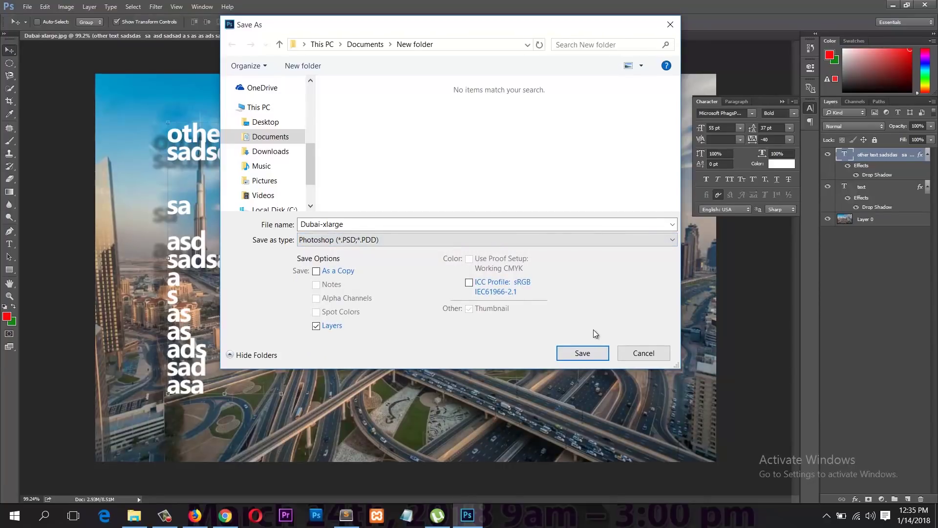
left_click(628, 355)
left_click(27, 7)
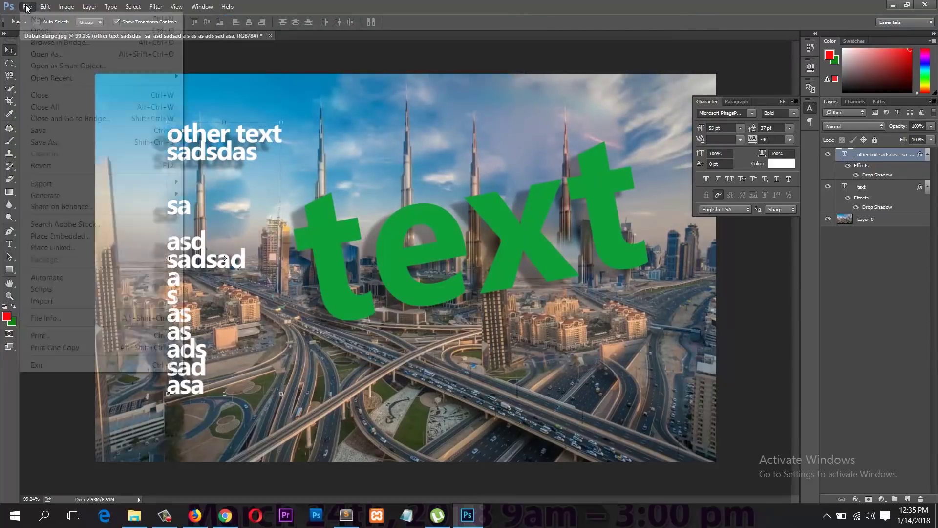
mouse_move(97, 186)
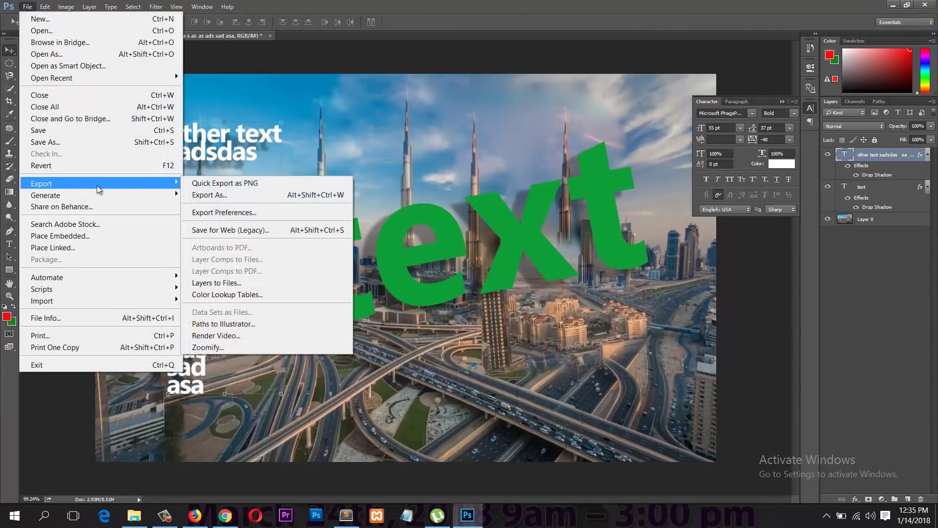
left_click(201, 185)
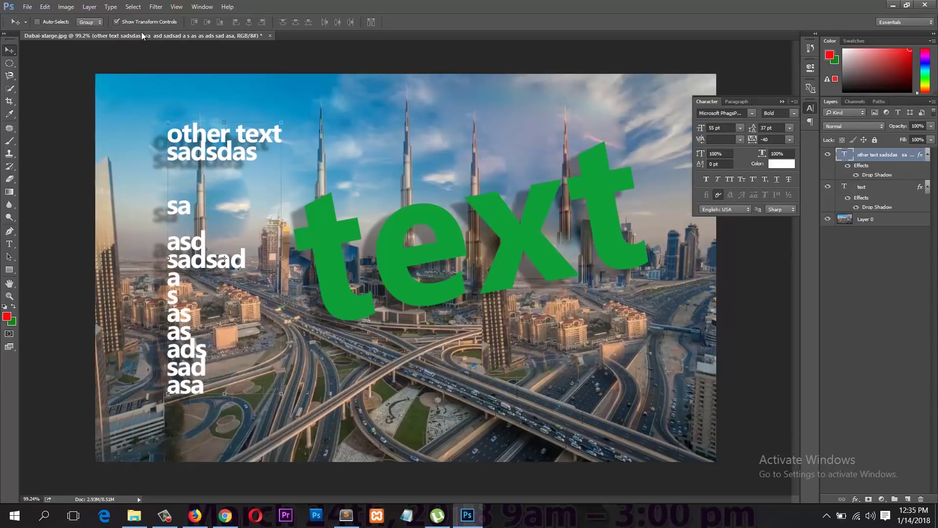
Step: Open the Save for Web (Legacy) export for the composed city image
left_click(28, 7)
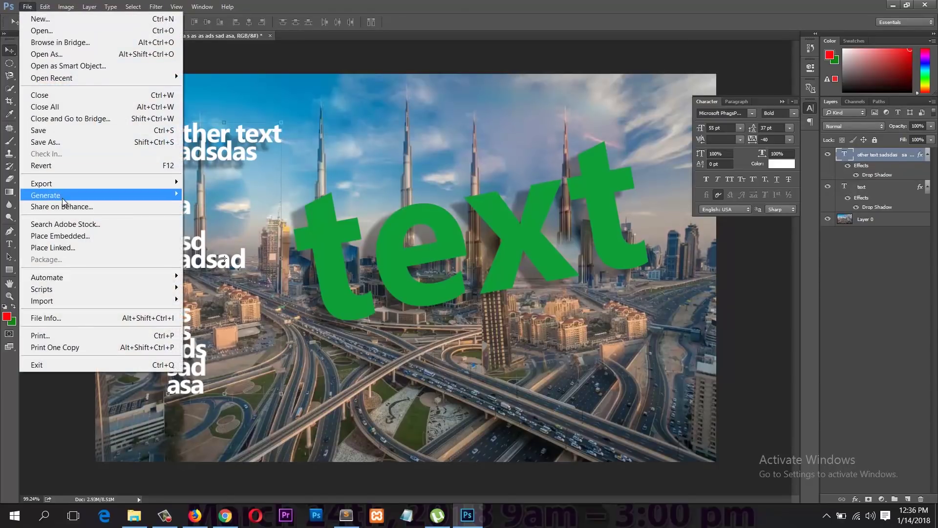
mouse_move(63, 198)
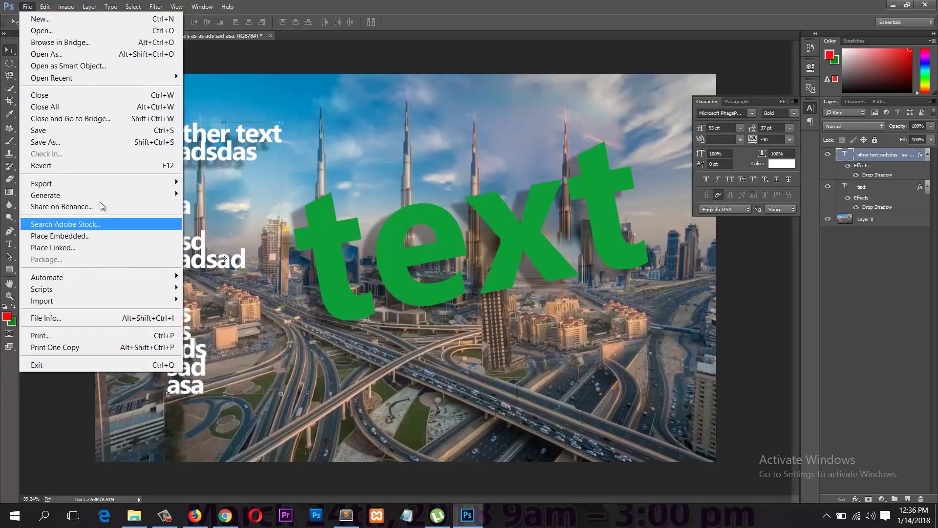
mouse_move(107, 184)
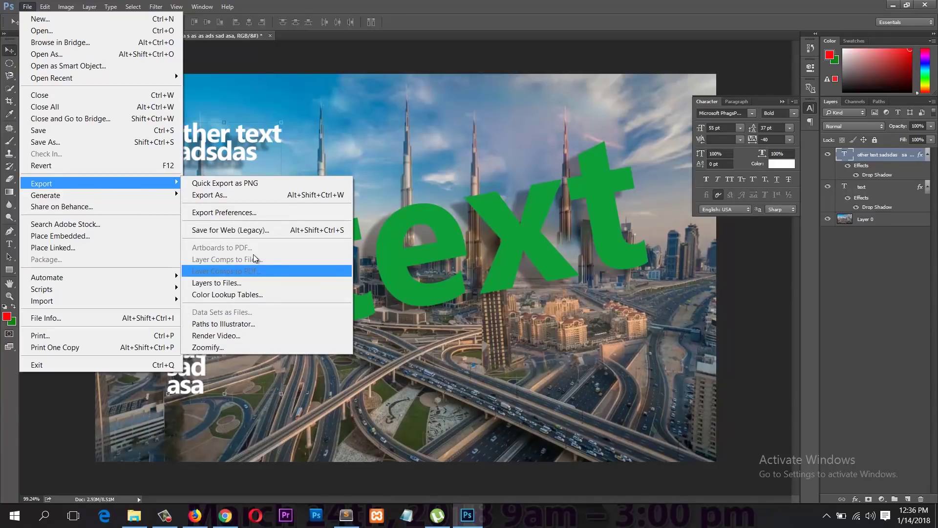
left_click(245, 230)
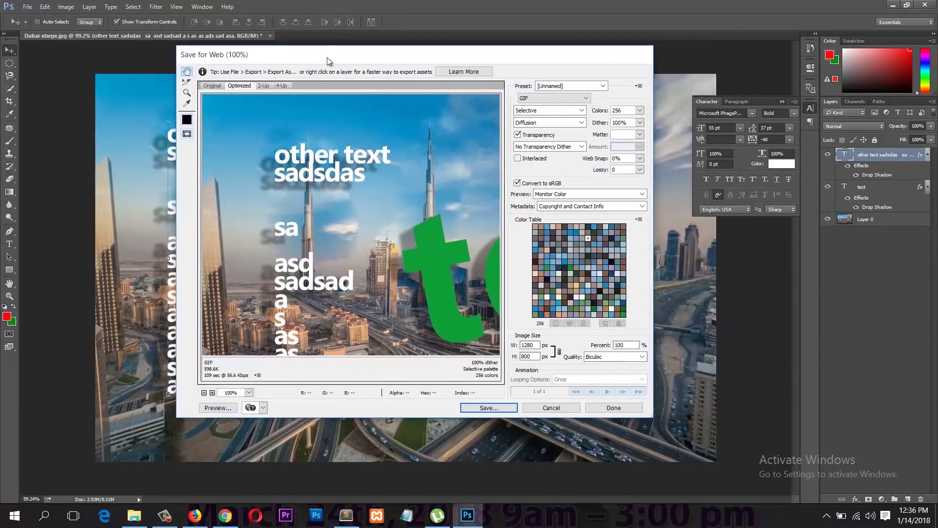
left_click_drag(327, 57, 318, 59)
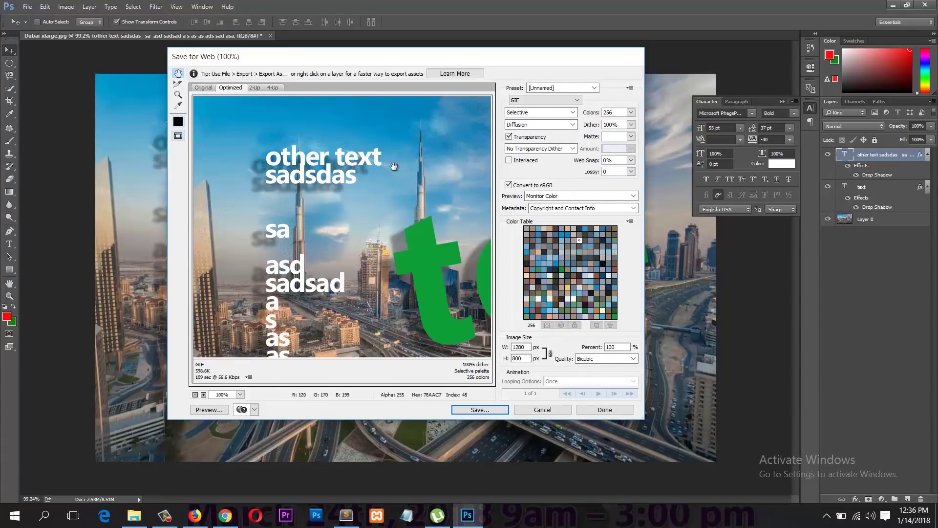
left_click_drag(355, 198, 366, 125)
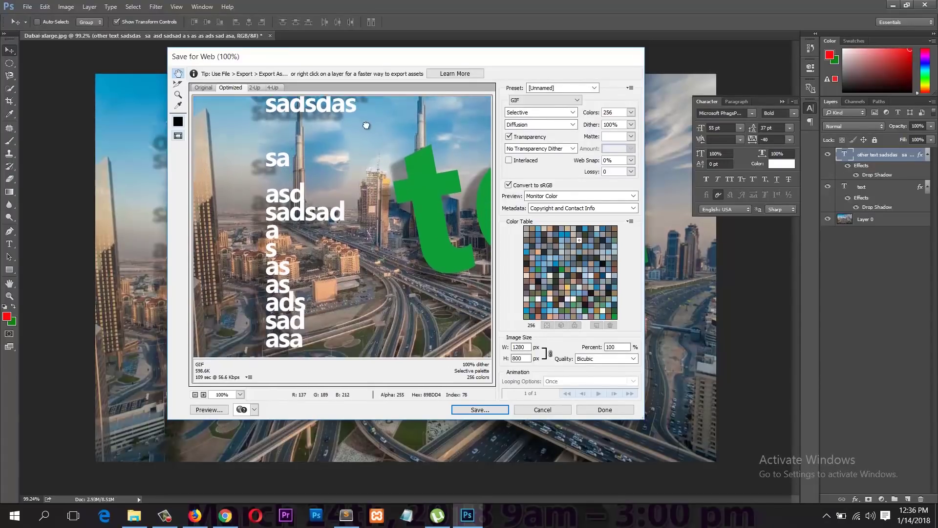
Step: Try the JPEG, PNG-8, PNG-24 and WBMP formats for the web export
left_click(521, 102)
left_click(521, 105)
left_click(521, 102)
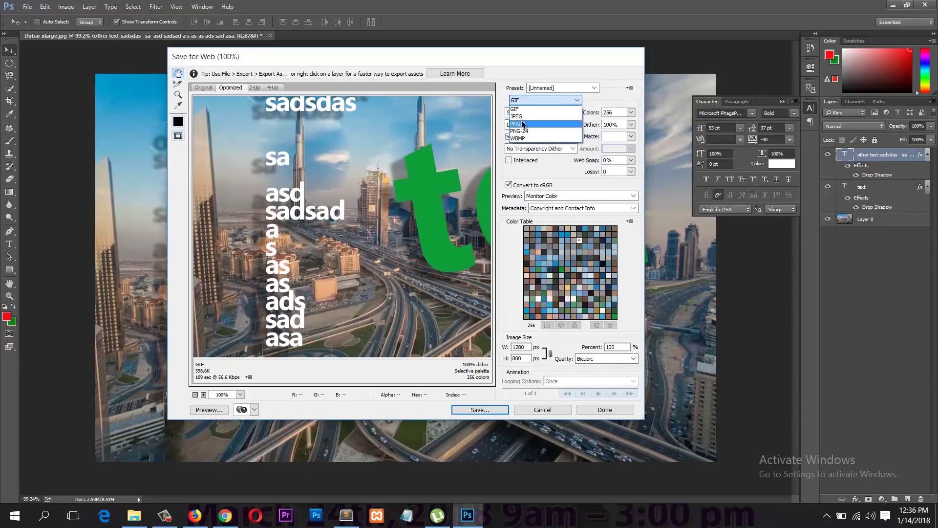
left_click(524, 104)
left_click(527, 100)
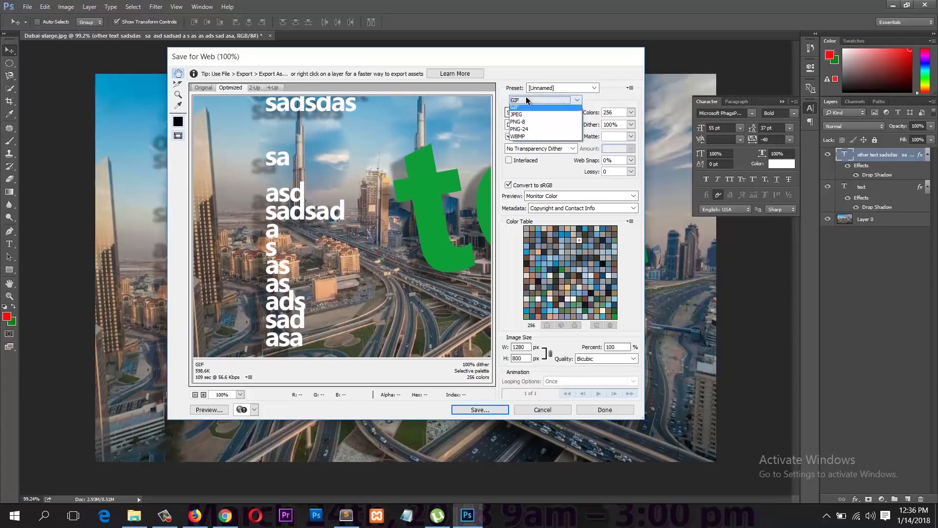
left_click(528, 117)
left_click(528, 100)
left_click(528, 123)
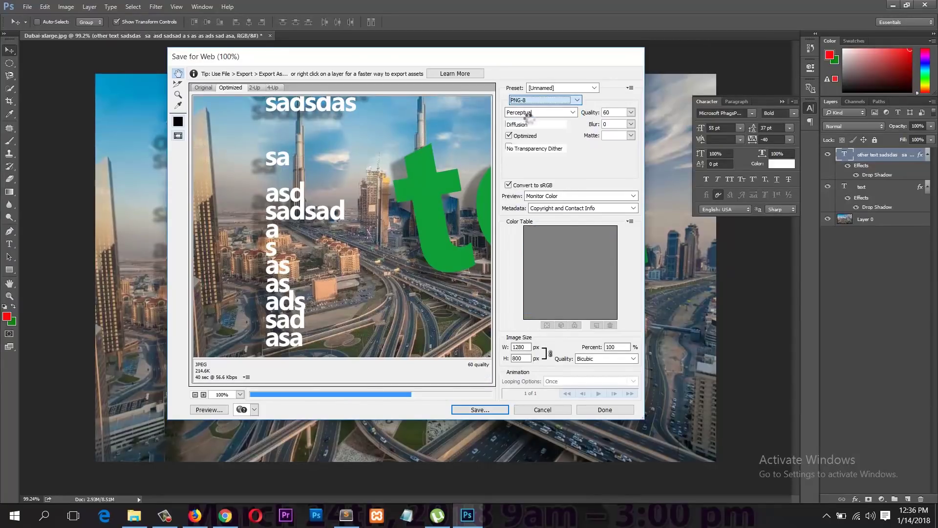
left_click(528, 99)
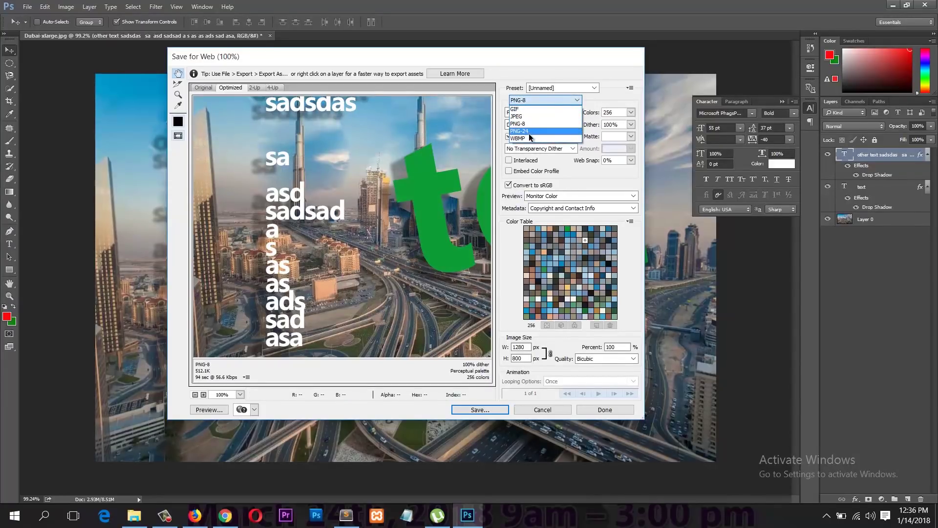
left_click(529, 132)
left_click(537, 101)
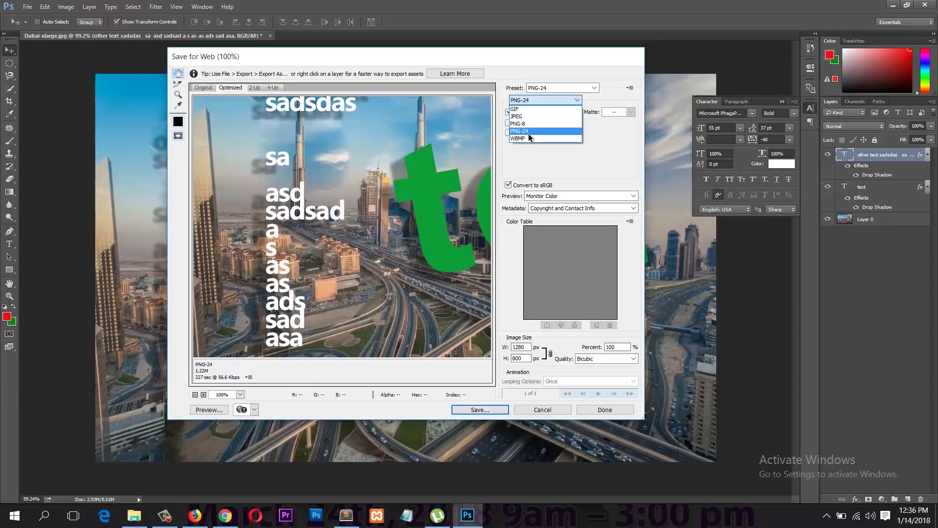
left_click(530, 137)
Step: Set the web export format to JPEG with Low compression quality
left_click(530, 101)
left_click(529, 116)
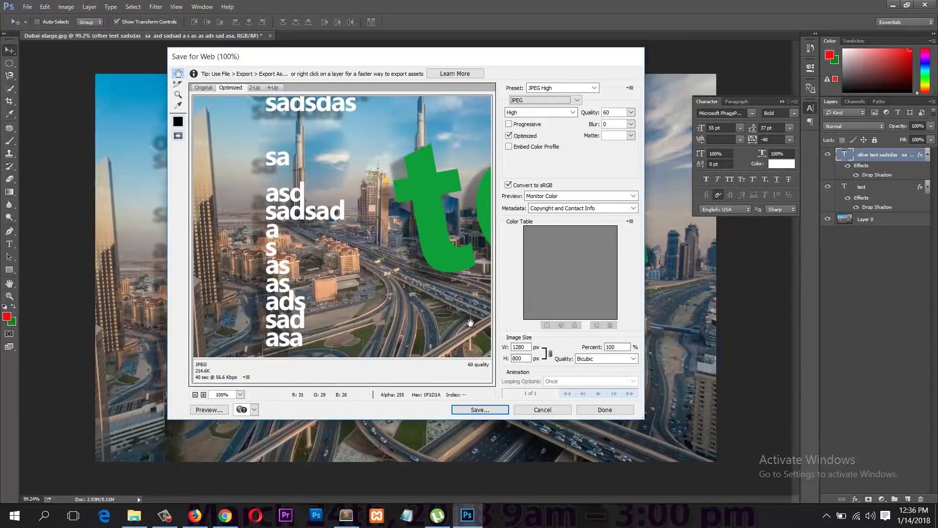
left_click(566, 111)
left_click(563, 113)
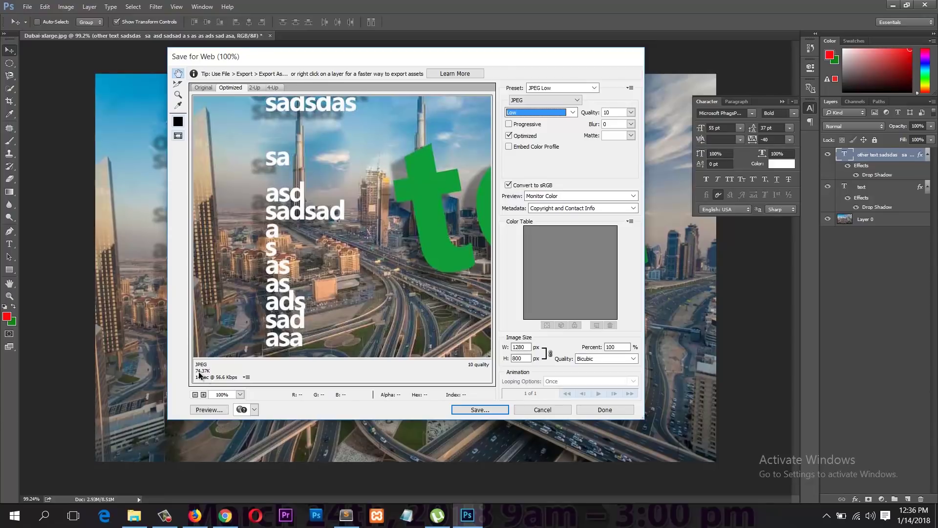
Step: Set the JPEG export quality to Maximum and start saving the optimized image
left_click_drag(531, 347, 501, 348)
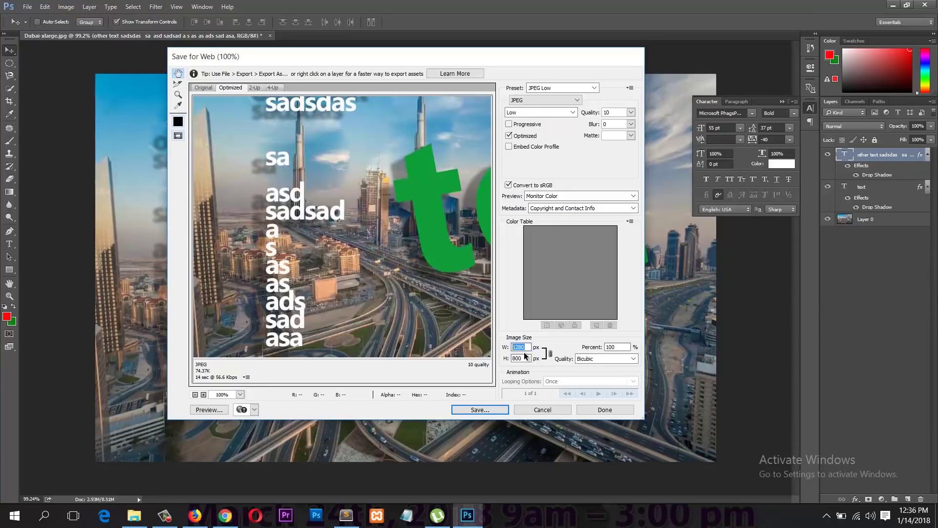
left_click(426, 258)
left_click_drag(451, 190, 264, 186)
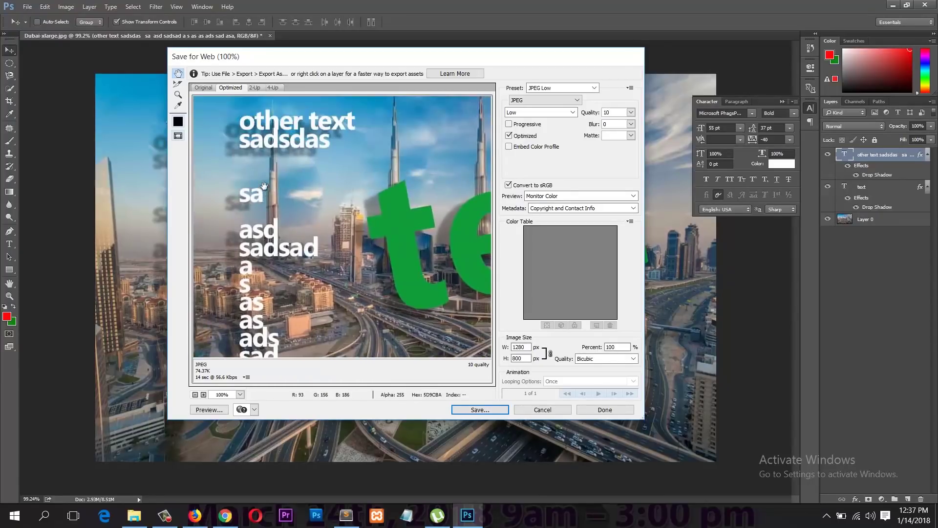
left_click(550, 112)
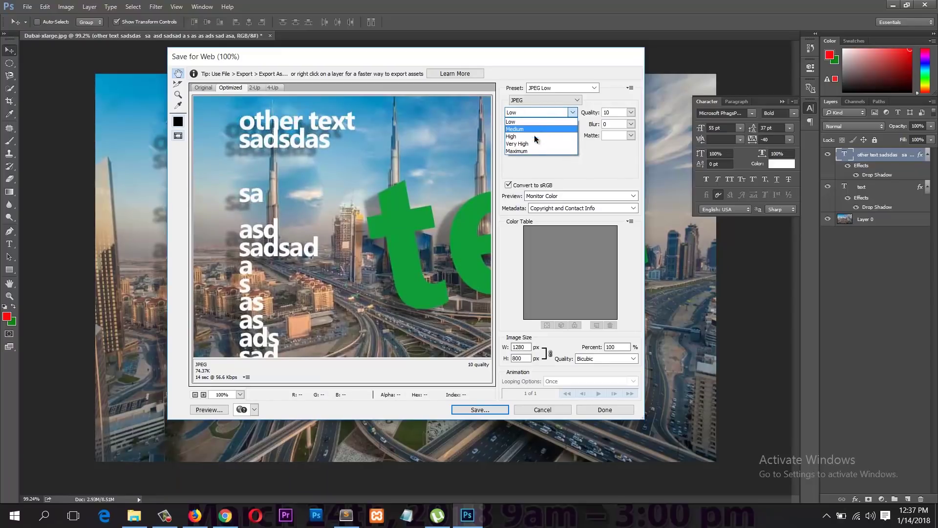
left_click(517, 151)
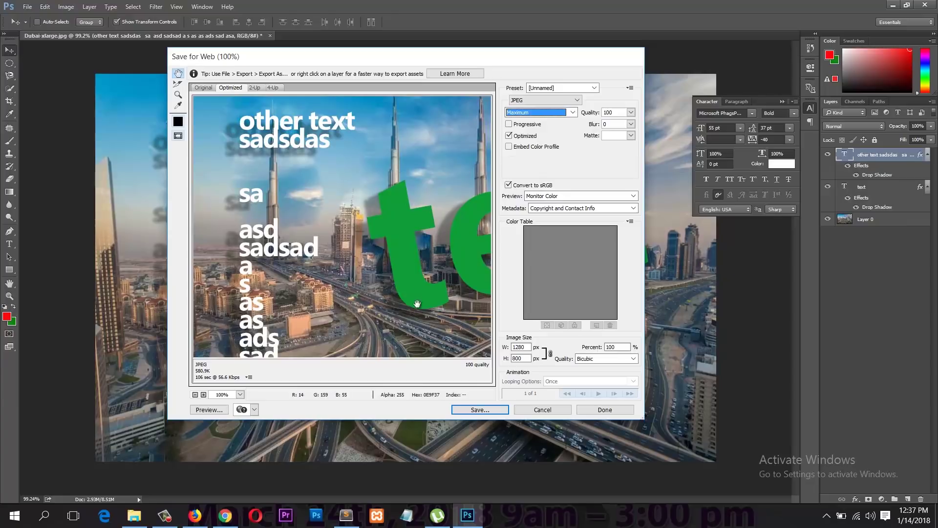
left_click(481, 411)
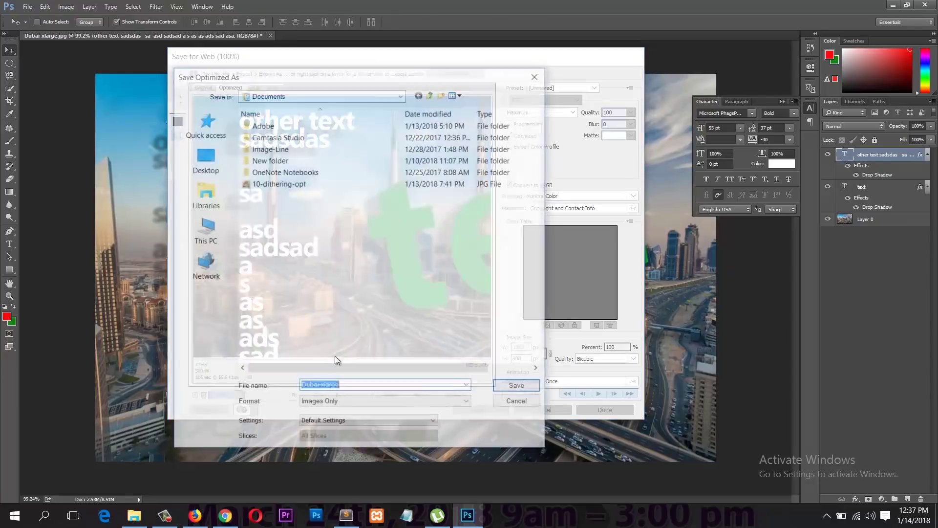